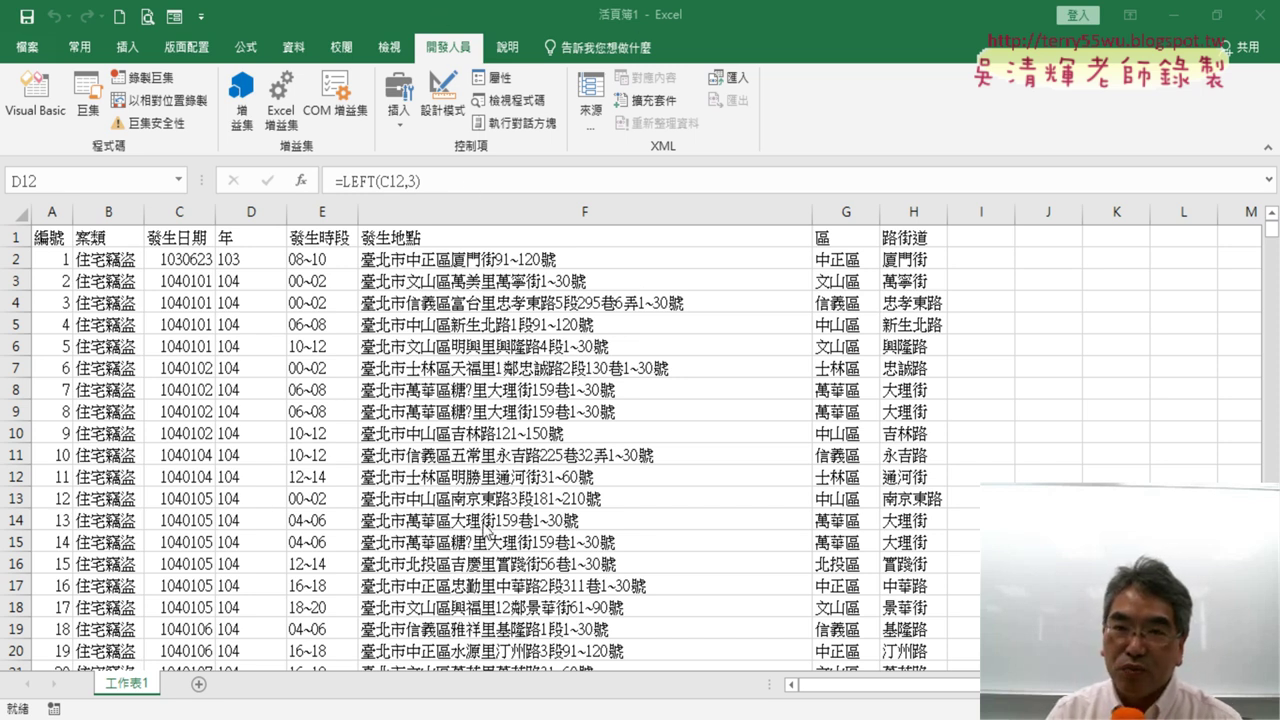
Open the VBA editor, review Module1's subs, and select the InsertColumnsAndFillFormulas sub name.
{"action": "left_click", "coordinate": [50, 108]}
{"action": "scroll", "coordinate": [760, 400], "scroll_direction": "up", "scroll_amount": 10}
{"action": "scroll", "coordinate": [760, 400], "scroll_direction": "up", "scroll_amount": 5}
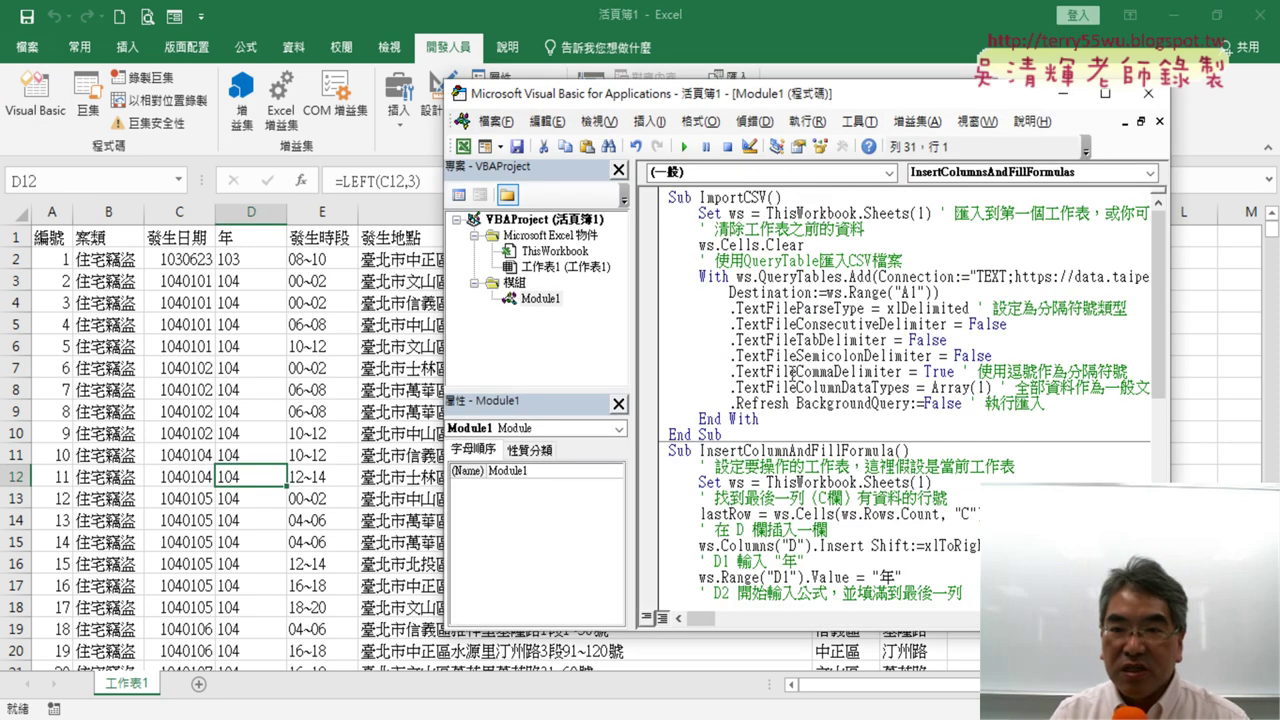
{"action": "mouse_move", "coordinate": [766, 420]}
{"action": "left_mouse_down"}
{"action": "mouse_move", "coordinate": [715, 410]}
{"action": "mouse_move", "coordinate": [640, 200]}
{"action": "left_mouse_up"}
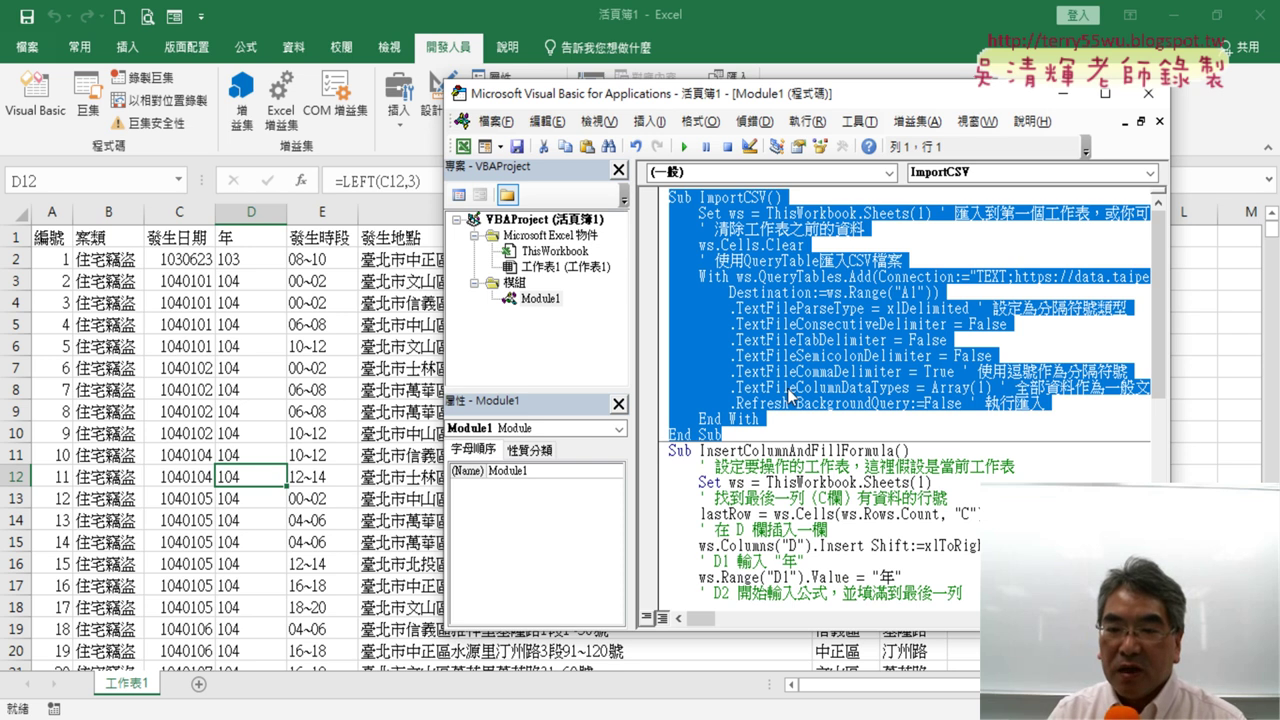
{"action": "scroll", "coordinate": [790, 388], "scroll_direction": "down", "scroll_amount": 6}
{"action": "scroll", "coordinate": [782, 366], "scroll_direction": "up", "scroll_amount": 1}
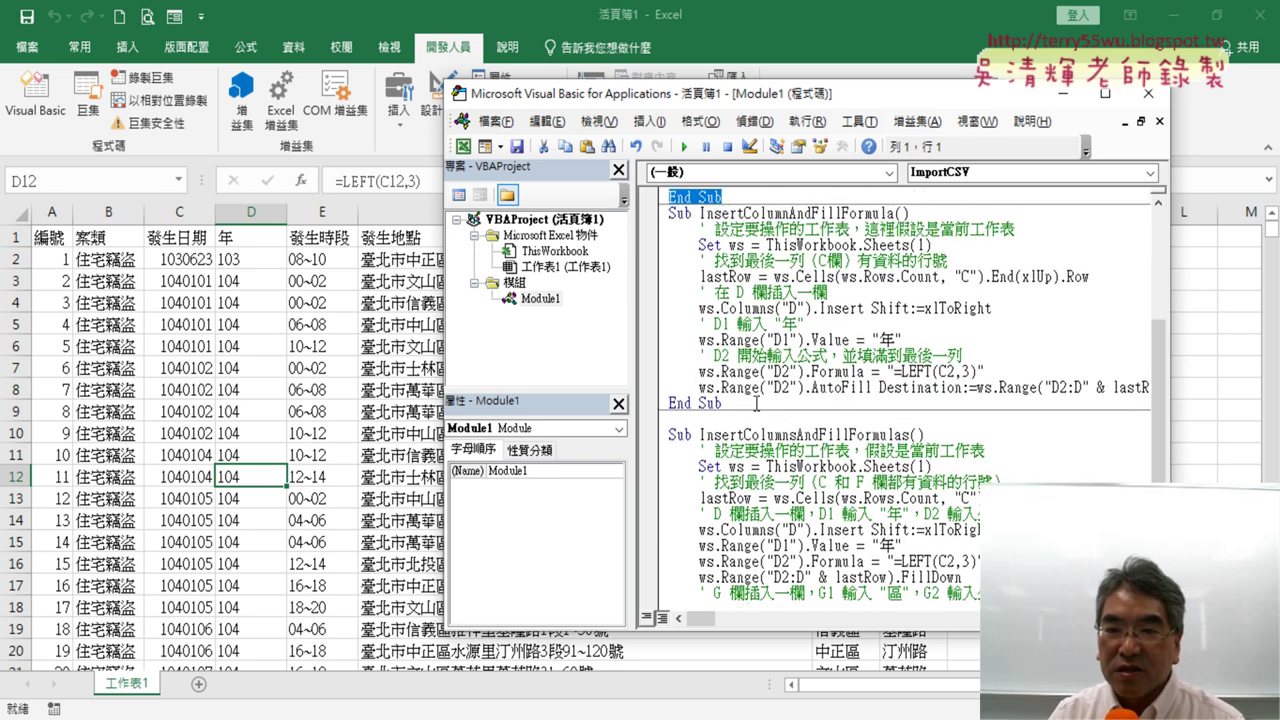
{"action": "left_click_drag", "start_coordinate": [757, 403], "coordinate": [665, 215]}
{"action": "scroll", "coordinate": [810, 378], "scroll_direction": "down", "scroll_amount": 1}
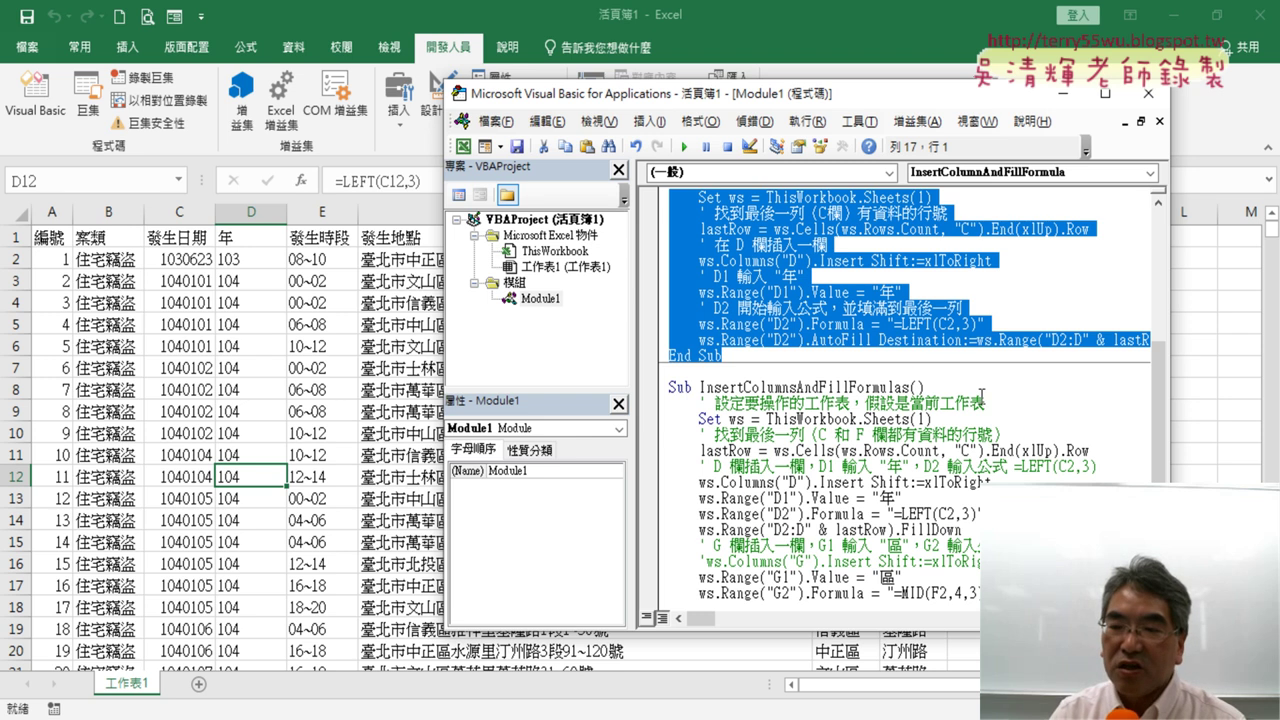
{"action": "scroll", "coordinate": [981, 396], "scroll_direction": "down", "scroll_amount": 3}
{"action": "left_click_drag", "start_coordinate": [960, 548], "coordinate": [650, 262]}
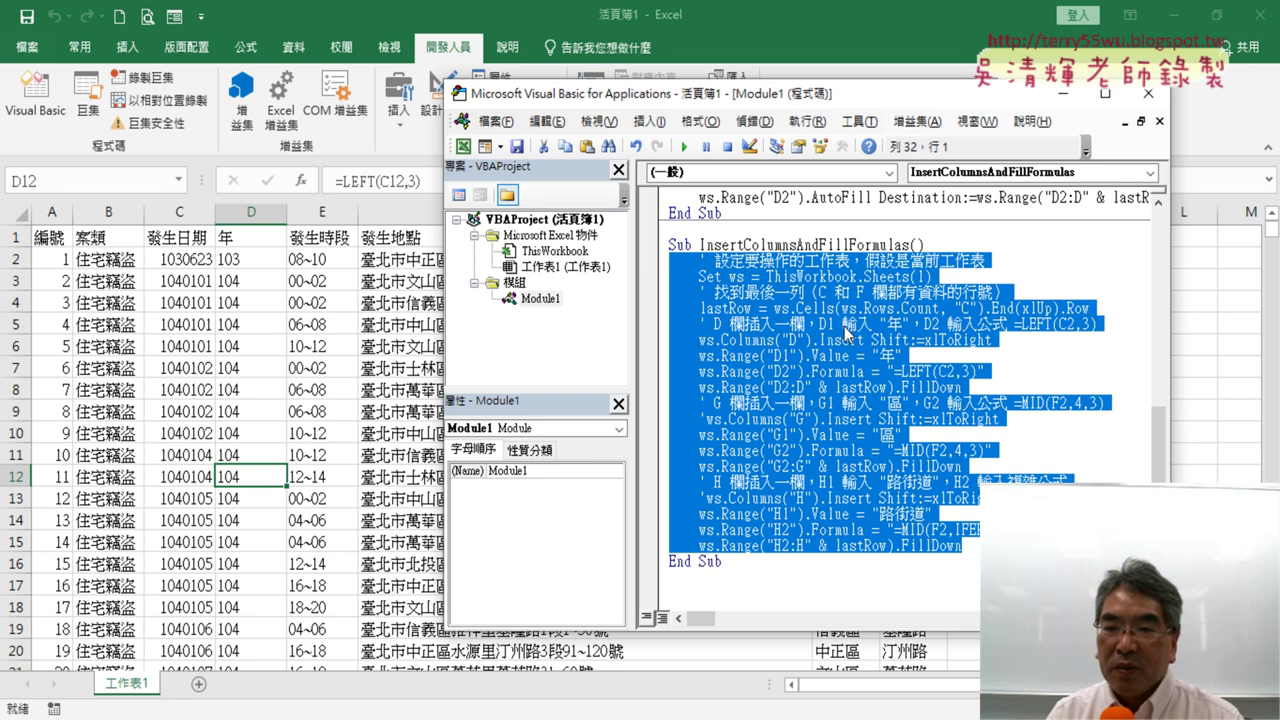
{"action": "left_click_drag", "start_coordinate": [916, 246], "coordinate": [698, 246]}
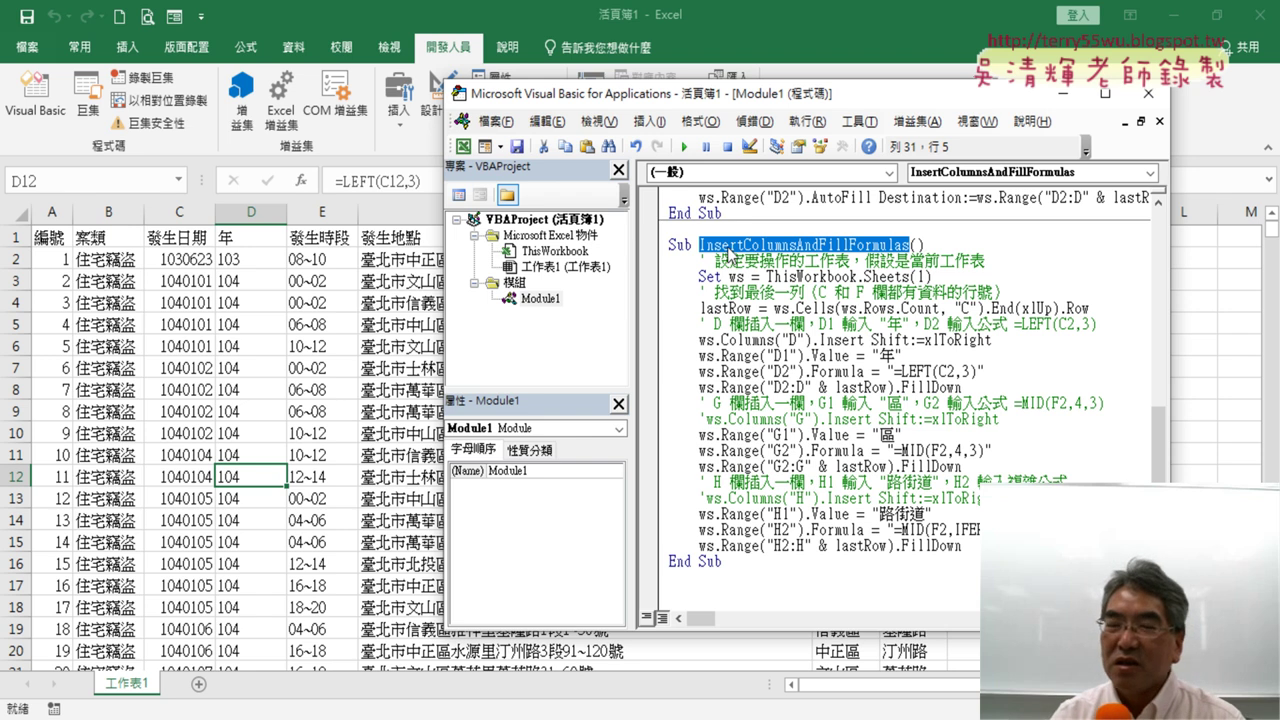
Replace the sub name InsertColumnsAndFillFormulas with 插入欄.
{"action": "key", "text": "Delete"}
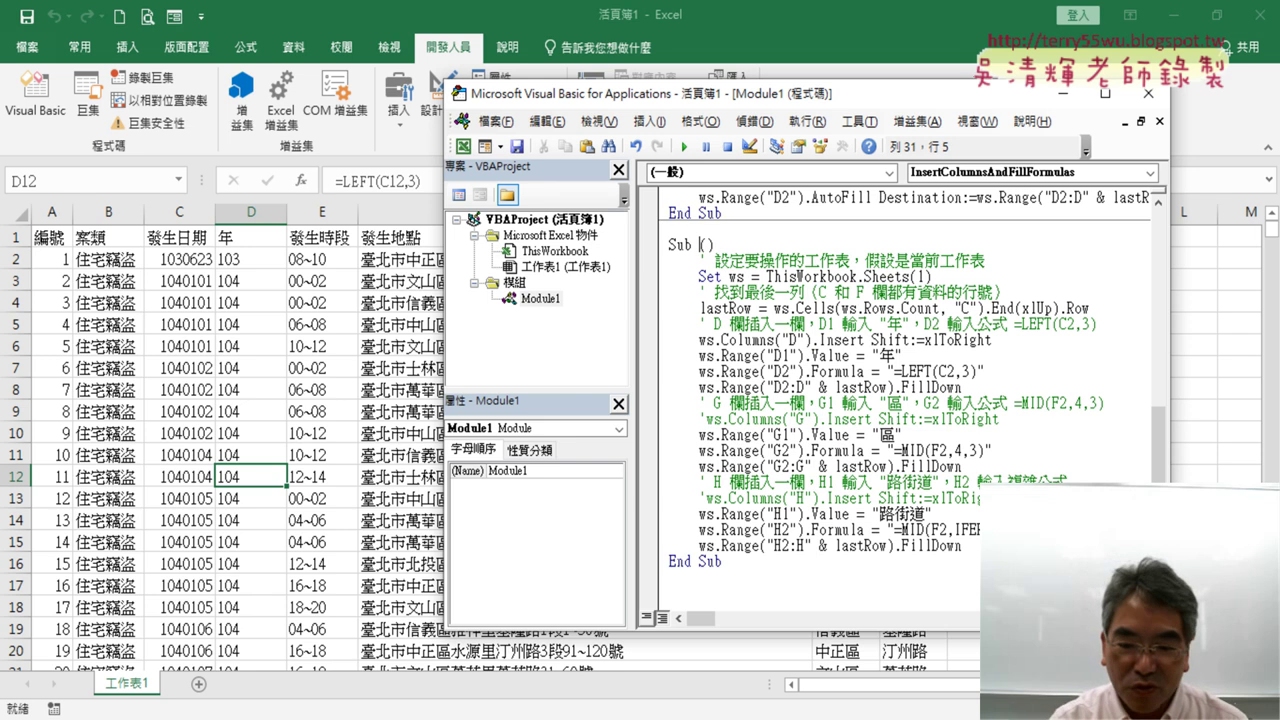
{"action": "type", "text": "ㄔ"}
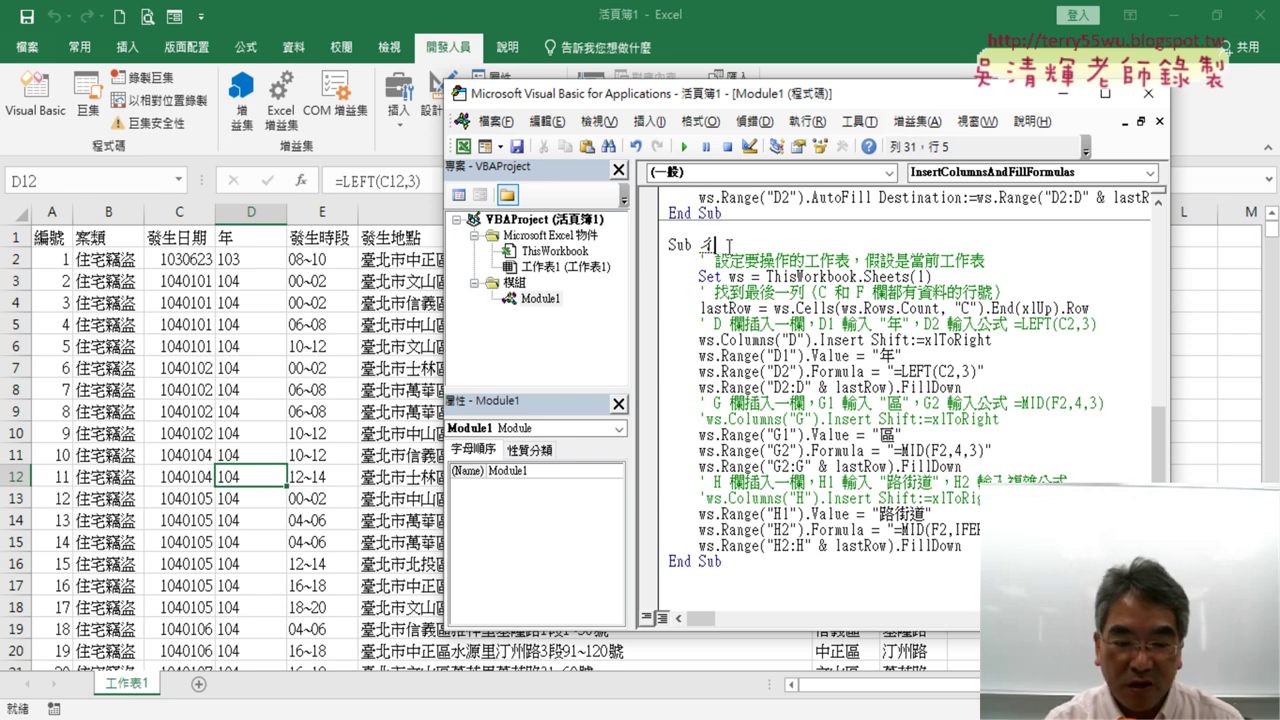
{"action": "type", "text": "ㄚ"}
{"action": "key", "text": "space"}
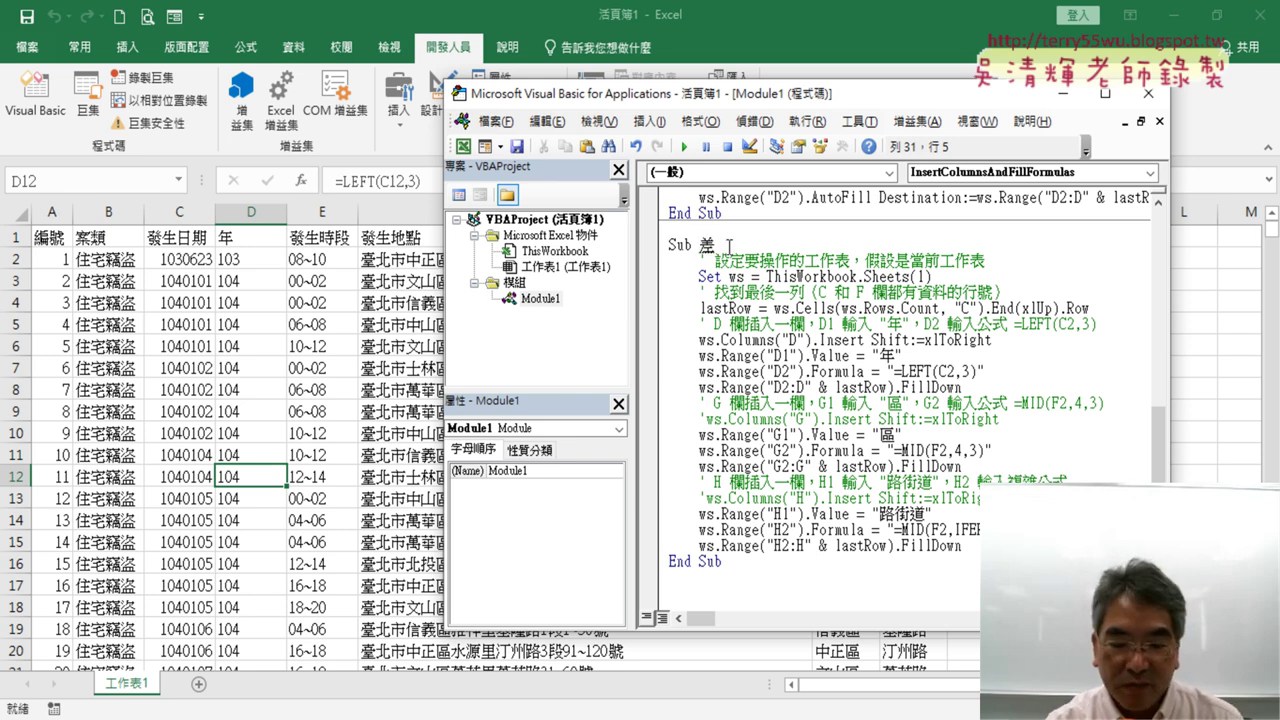
{"action": "type", "text": "ㄖㄨˋ"}
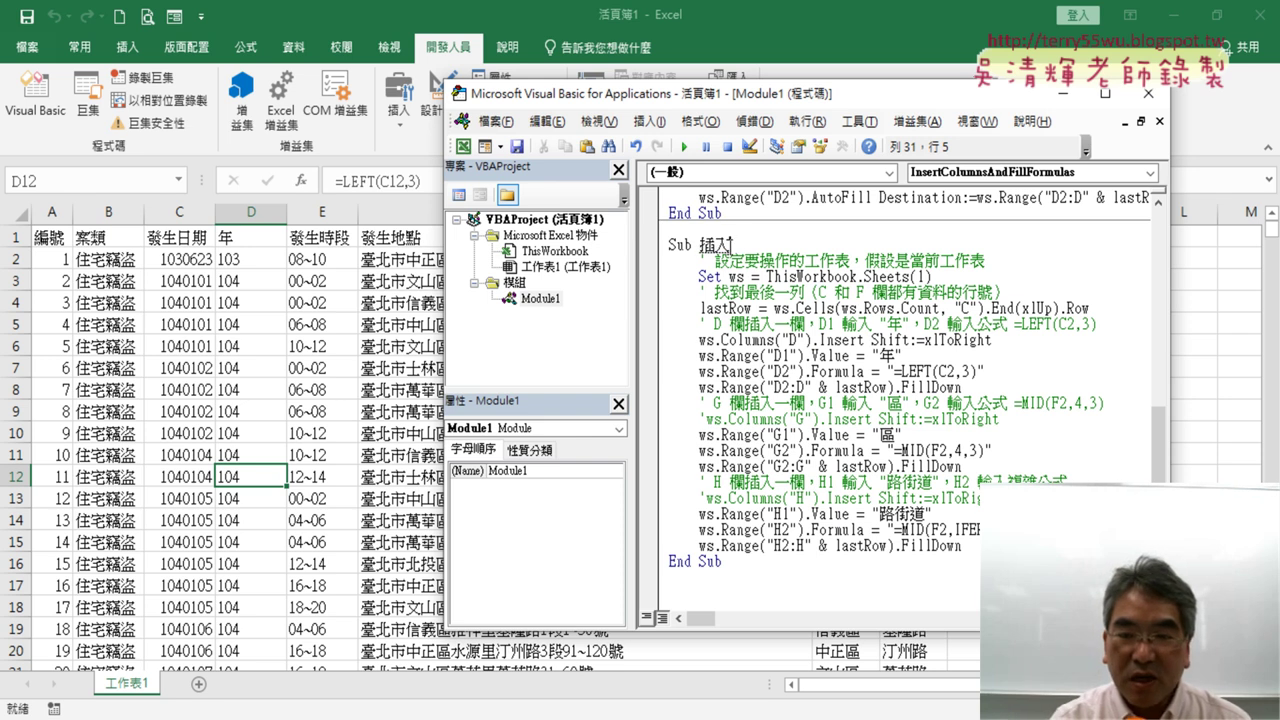
{"action": "type", "text": "ㄌㄢ"}
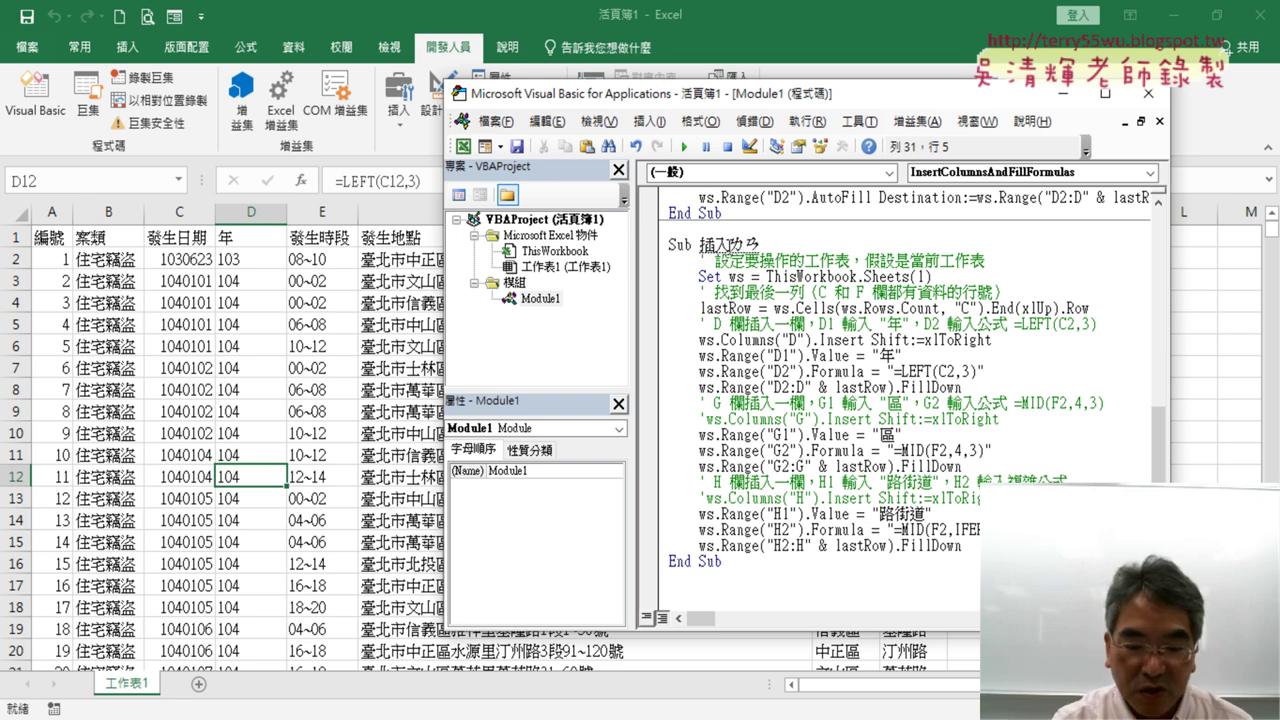
{"action": "type", "text": "ˊ"}
{"action": "key", "text": "Return"}
{"action": "key", "text": "Return"}
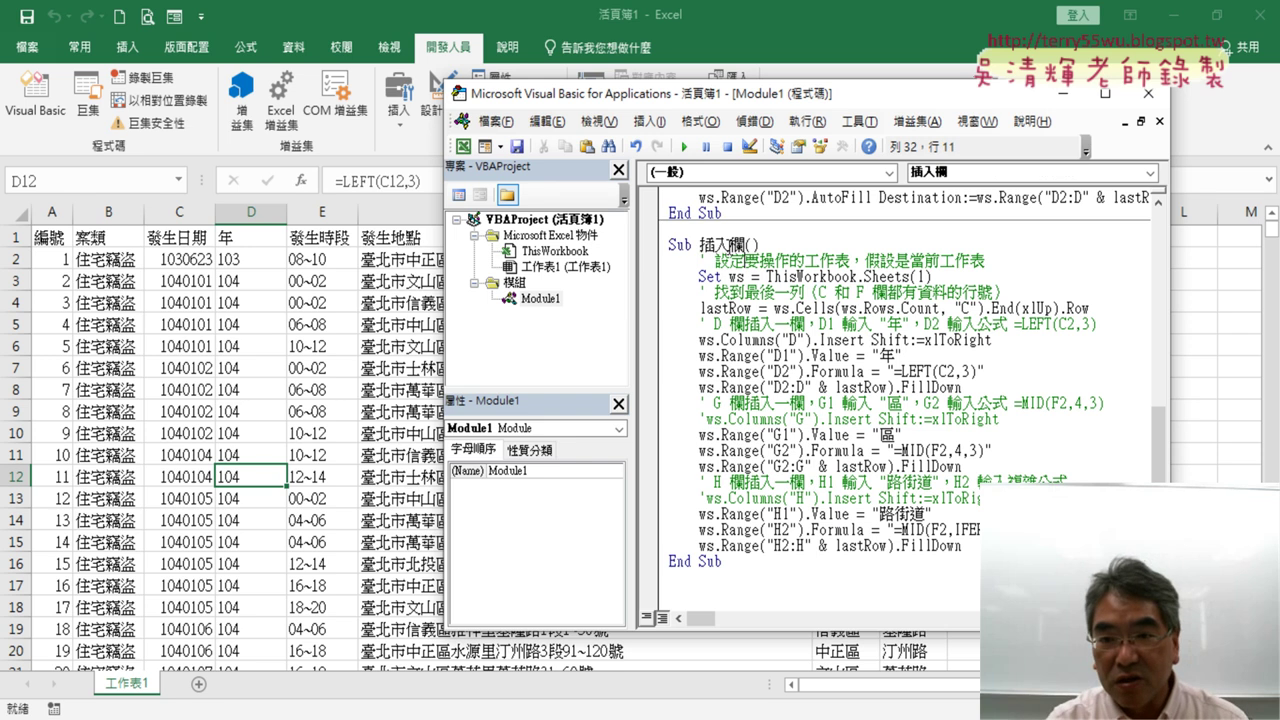
Keep the parentheses after 插入欄 intact, then select the entire worksheet.
{"action": "key", "text": "shift+End"}
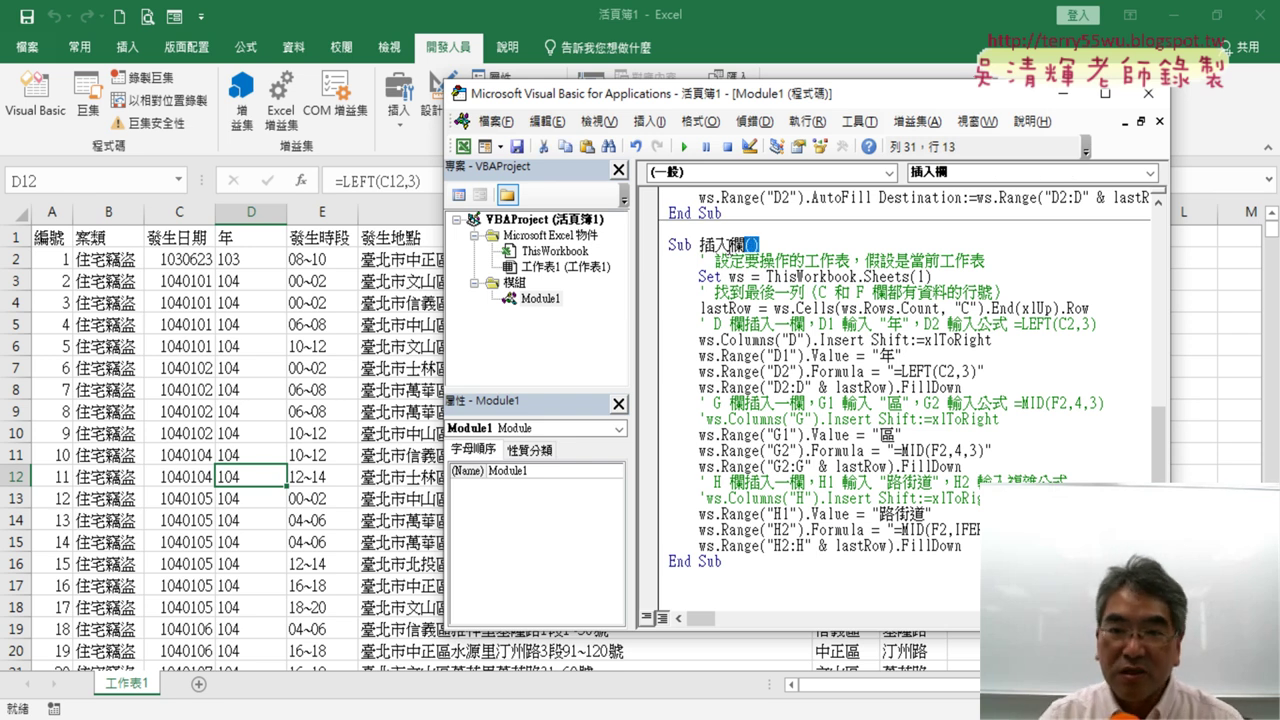
{"action": "left_click_drag", "start_coordinate": [700, 244], "coordinate": [745, 244]}
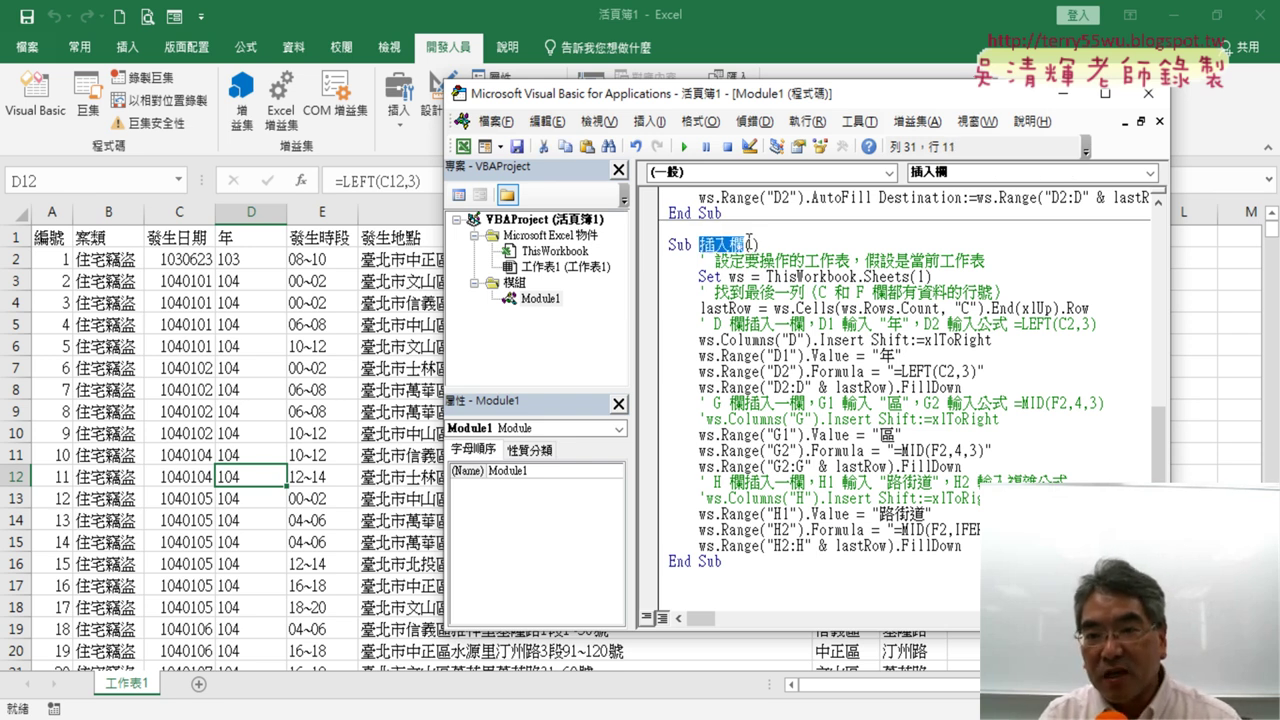
{"action": "scroll", "coordinate": [760, 292], "scroll_direction": "up", "scroll_amount": 1}
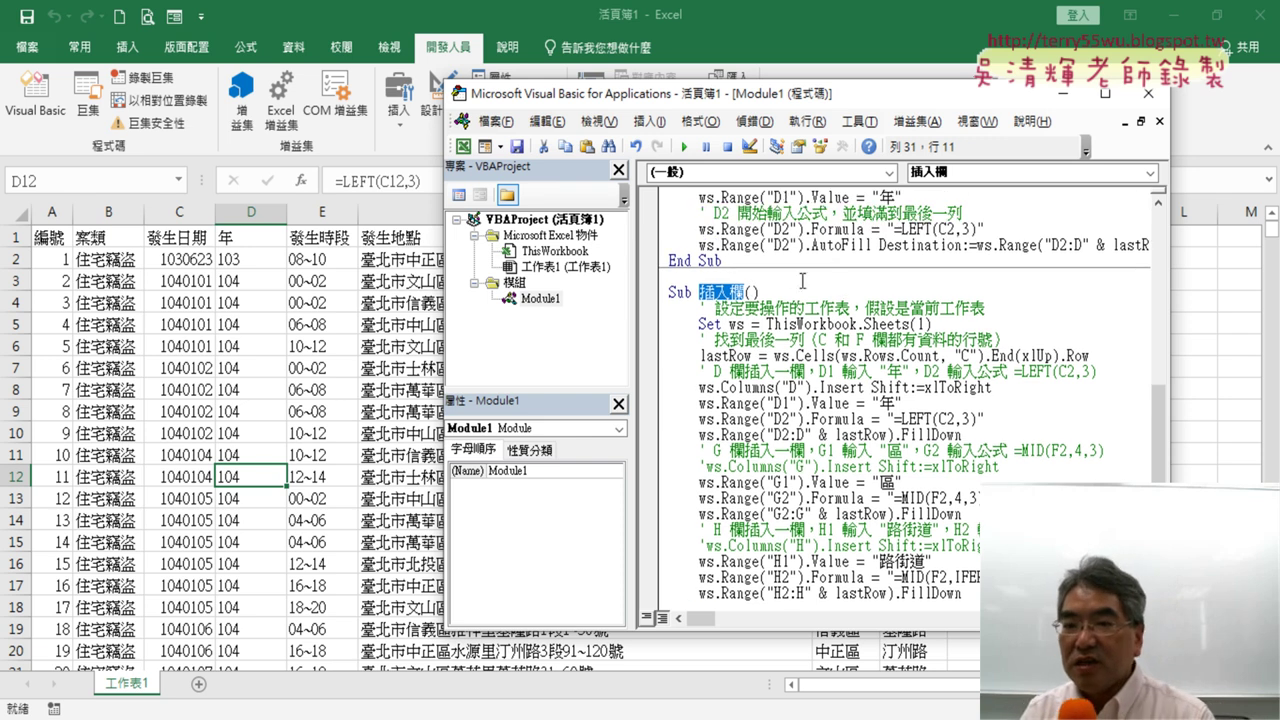
{"action": "left_click", "coordinate": [760, 292]}
{"action": "left_click_drag", "start_coordinate": [760, 292], "coordinate": [745, 292]}
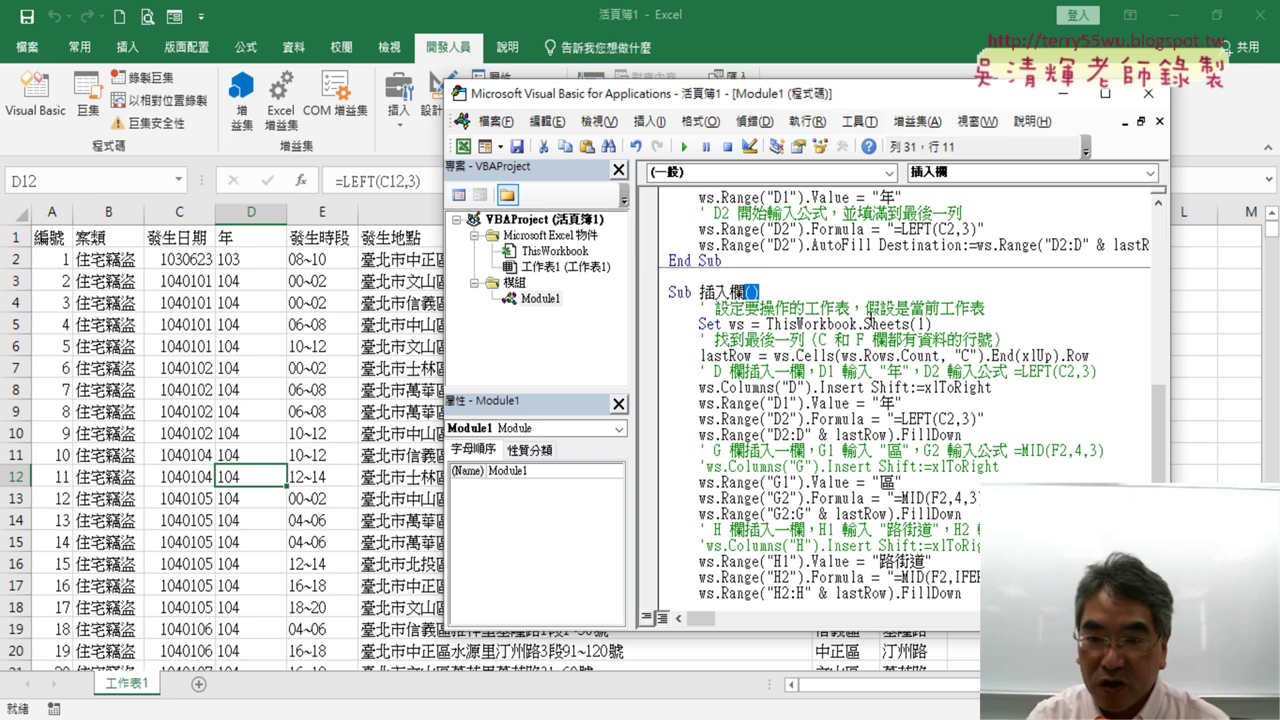
{"action": "key", "text": "Delete"}
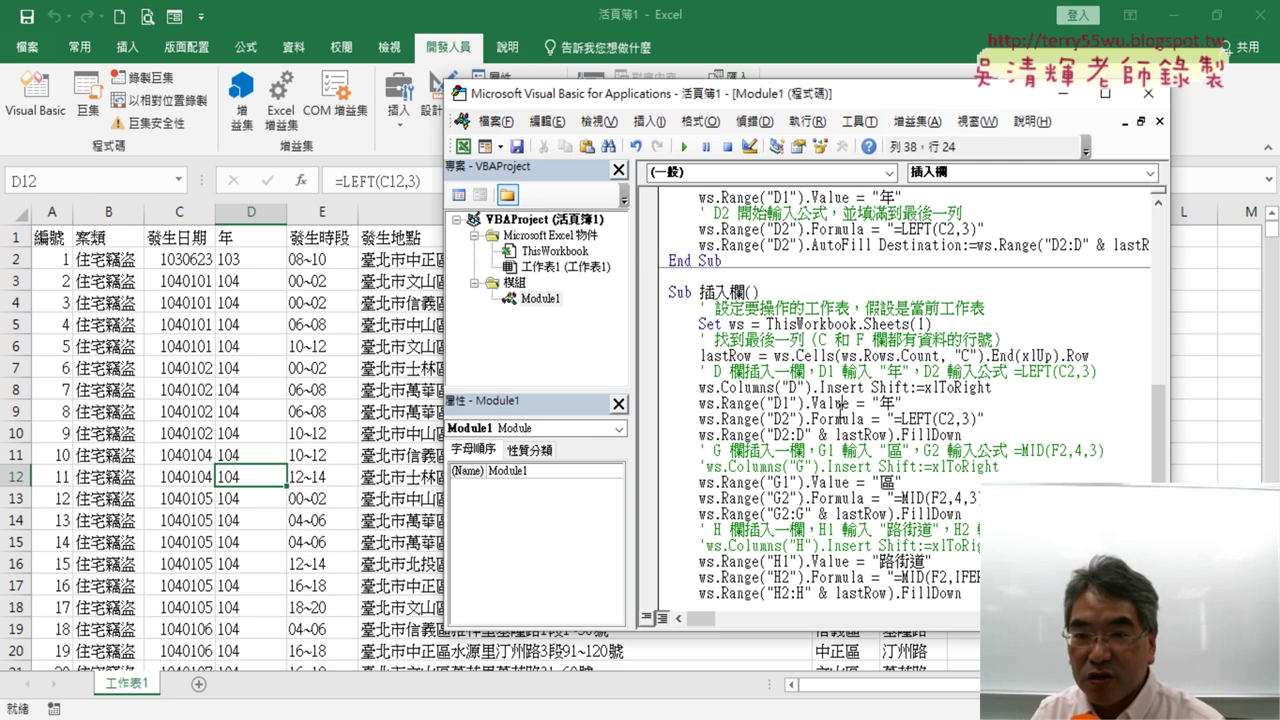
{"action": "key", "text": "ctrl+z"}
{"action": "key", "text": "shift+Down"}
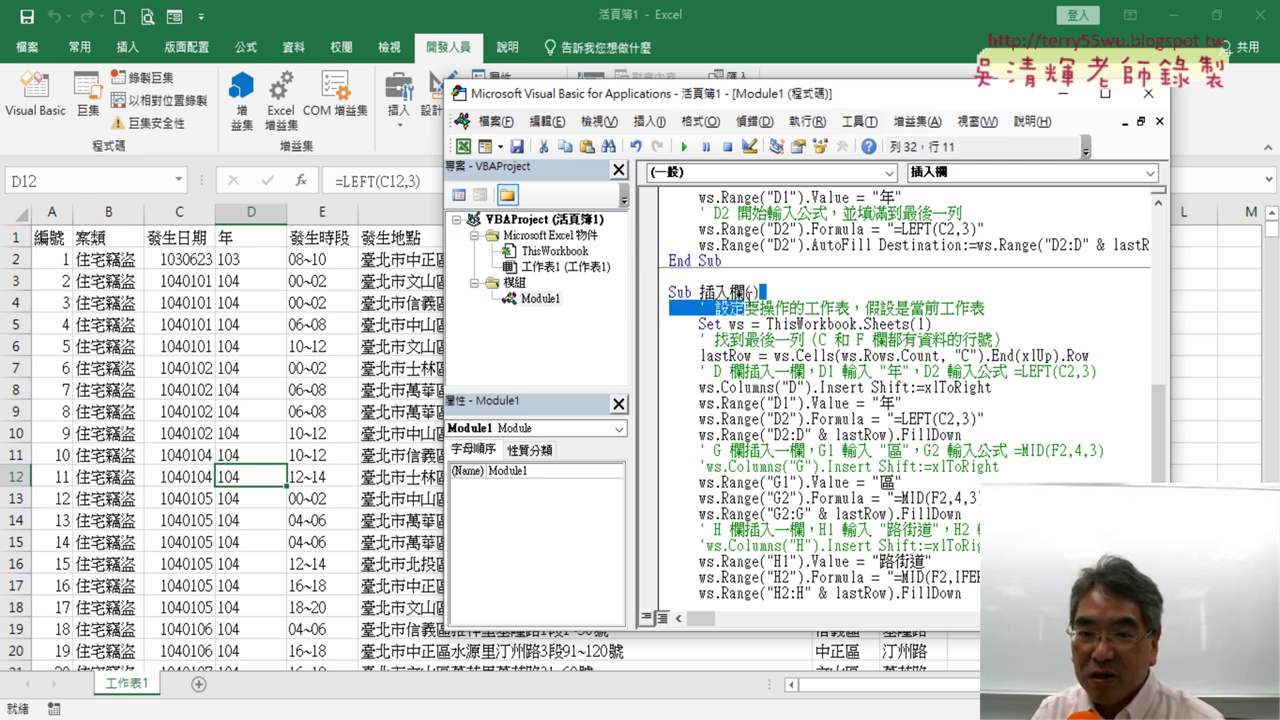
{"action": "key", "text": "shift+Up"}
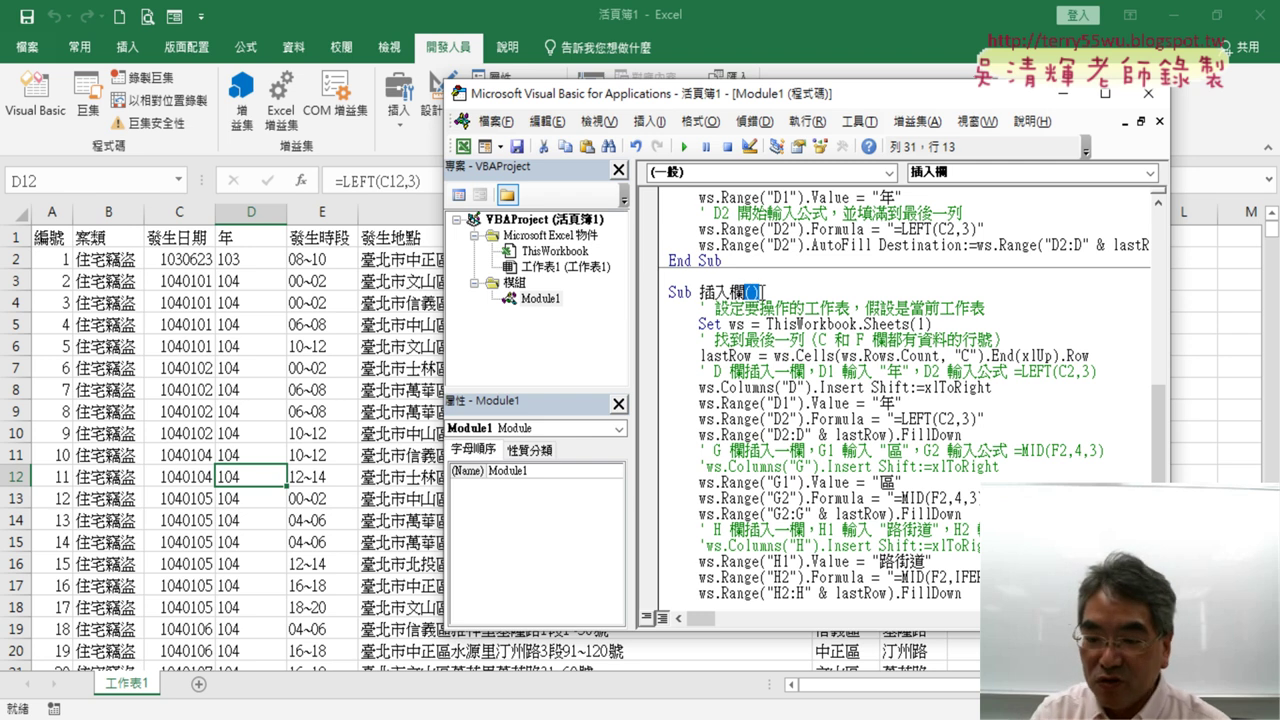
{"action": "left_click", "coordinate": [876, 468]}
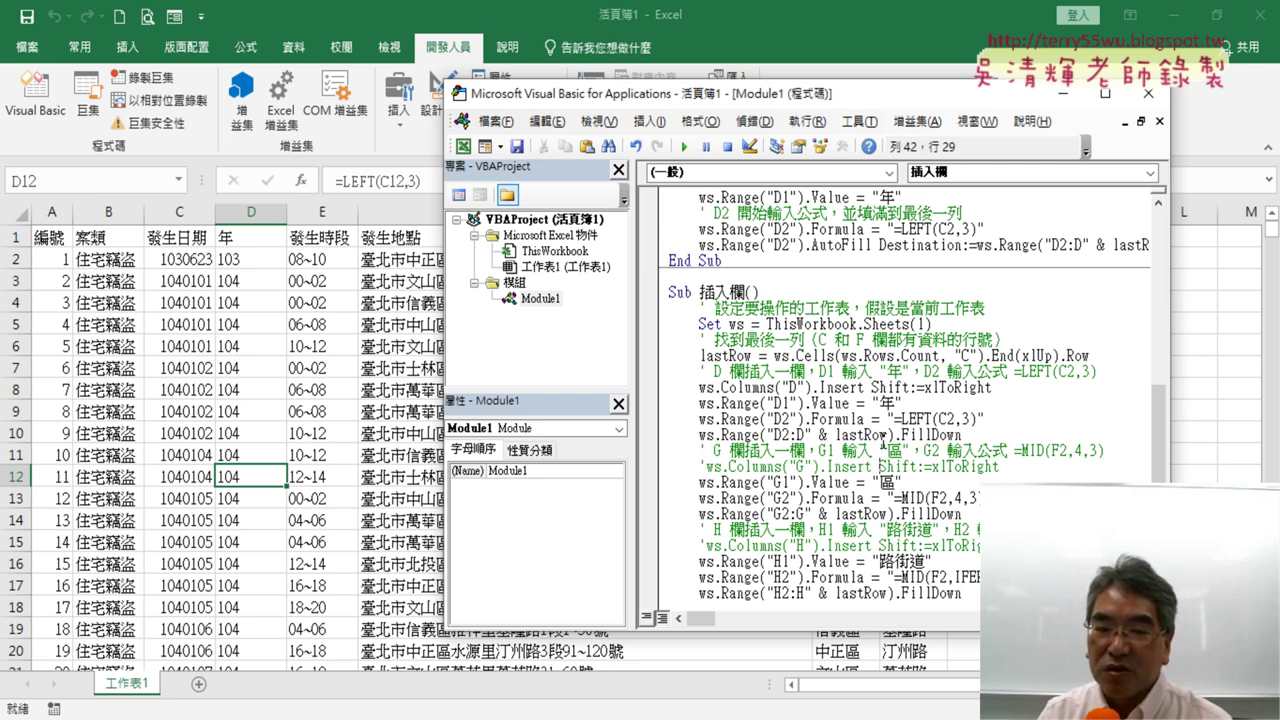
{"action": "left_click", "coordinate": [21, 214]}
Clear the sheet, deleting the linked query, and reimport the data by running ImportCSV.
{"action": "key", "text": "Delete"}
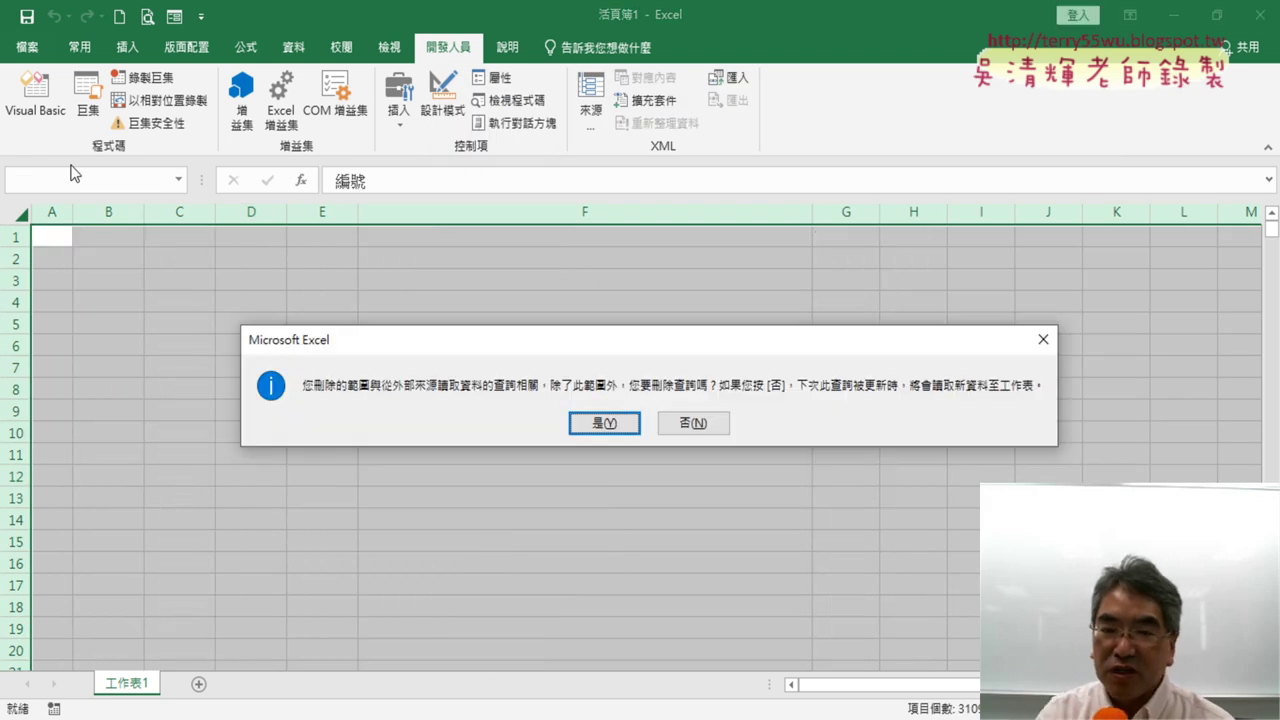
{"action": "left_click", "coordinate": [580, 425]}
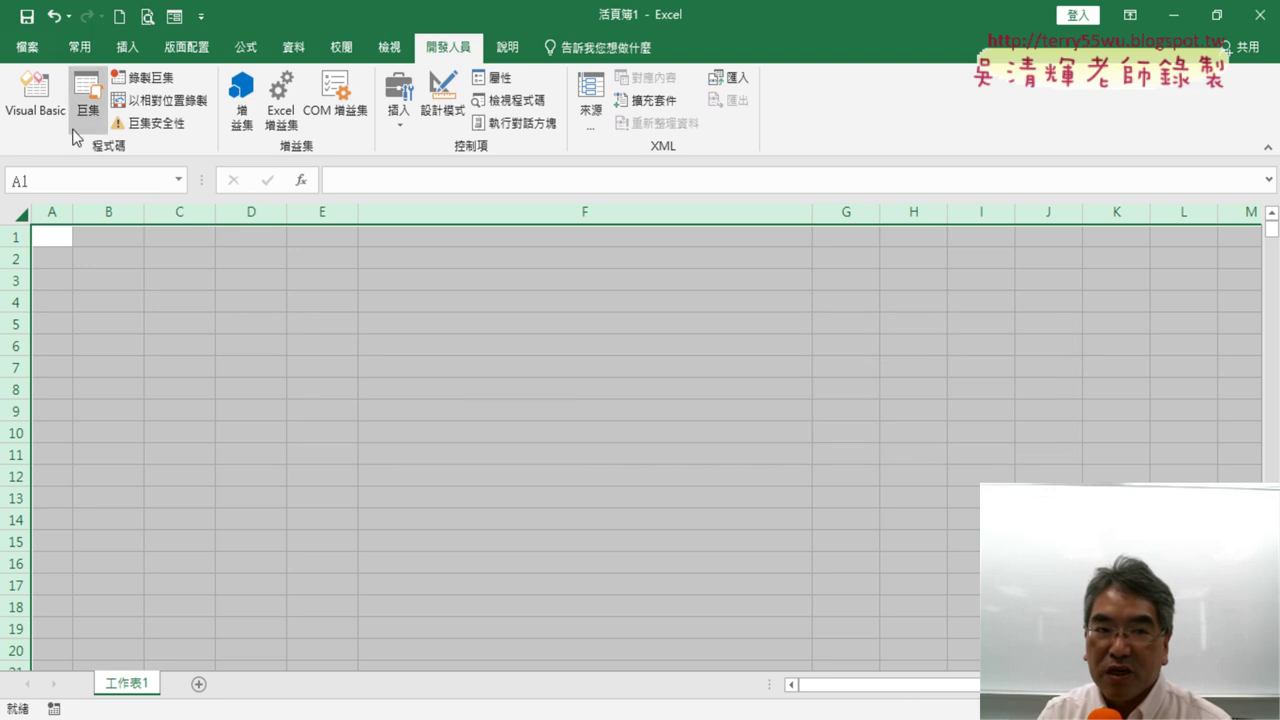
{"action": "left_click", "coordinate": [35, 100]}
{"action": "scroll", "coordinate": [836, 354], "scroll_direction": "up", "scroll_amount": 4}
{"action": "left_click", "coordinate": [790, 292]}
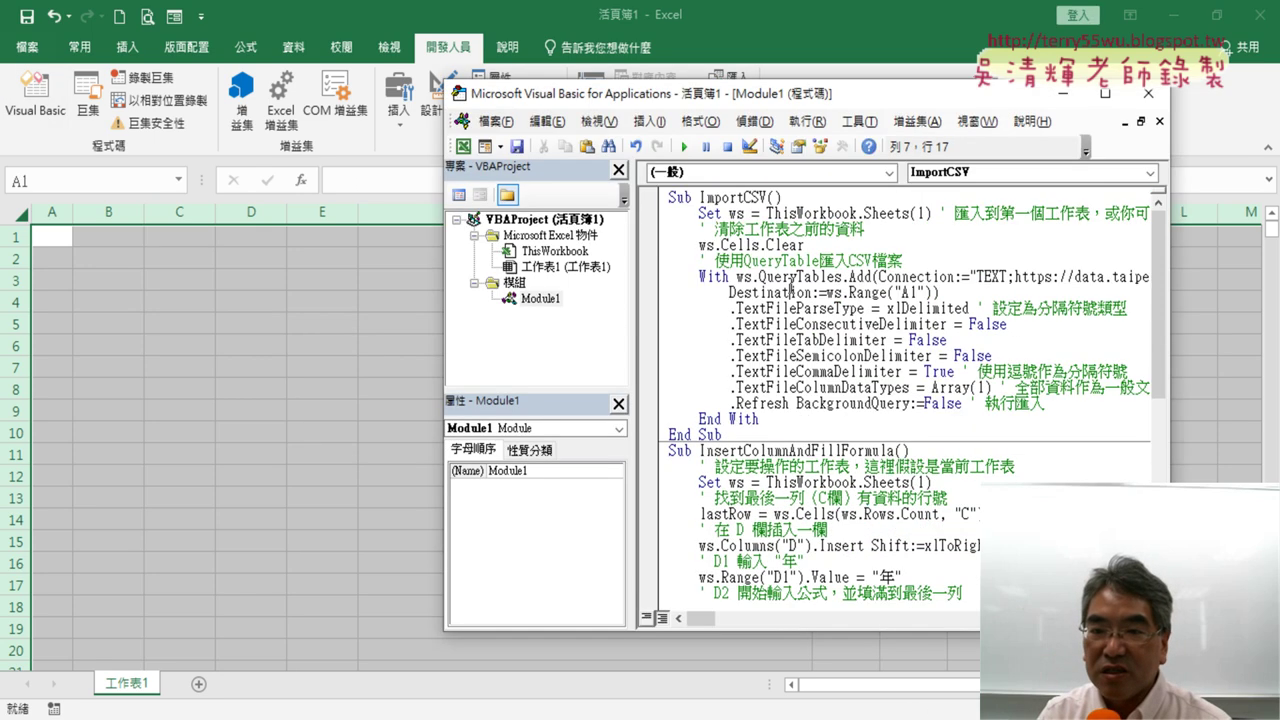
{"action": "left_click", "coordinate": [685, 147]}
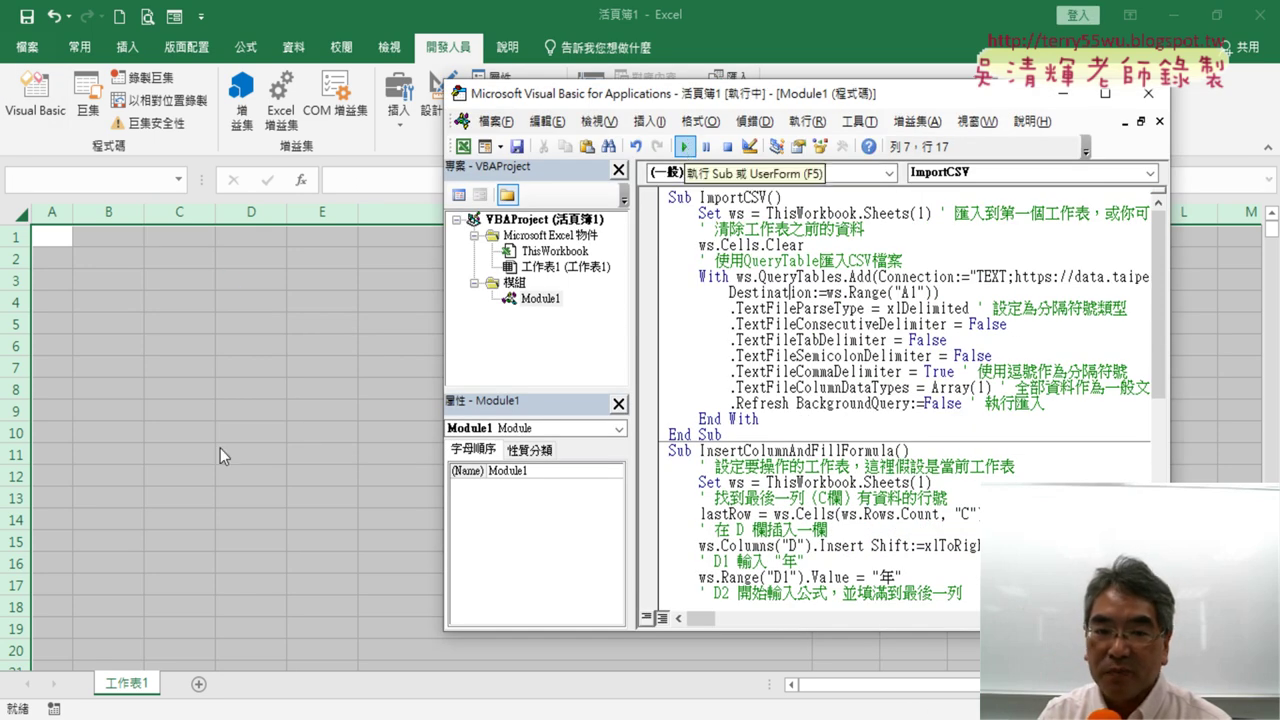
Run the 插入欄 macro and check the new 年, 區 and 路街道 columns on the sheet.
{"action": "scroll", "coordinate": [862, 390], "scroll_direction": "down", "scroll_amount": 4}
{"action": "scroll", "coordinate": [862, 390], "scroll_direction": "down", "scroll_amount": 4}
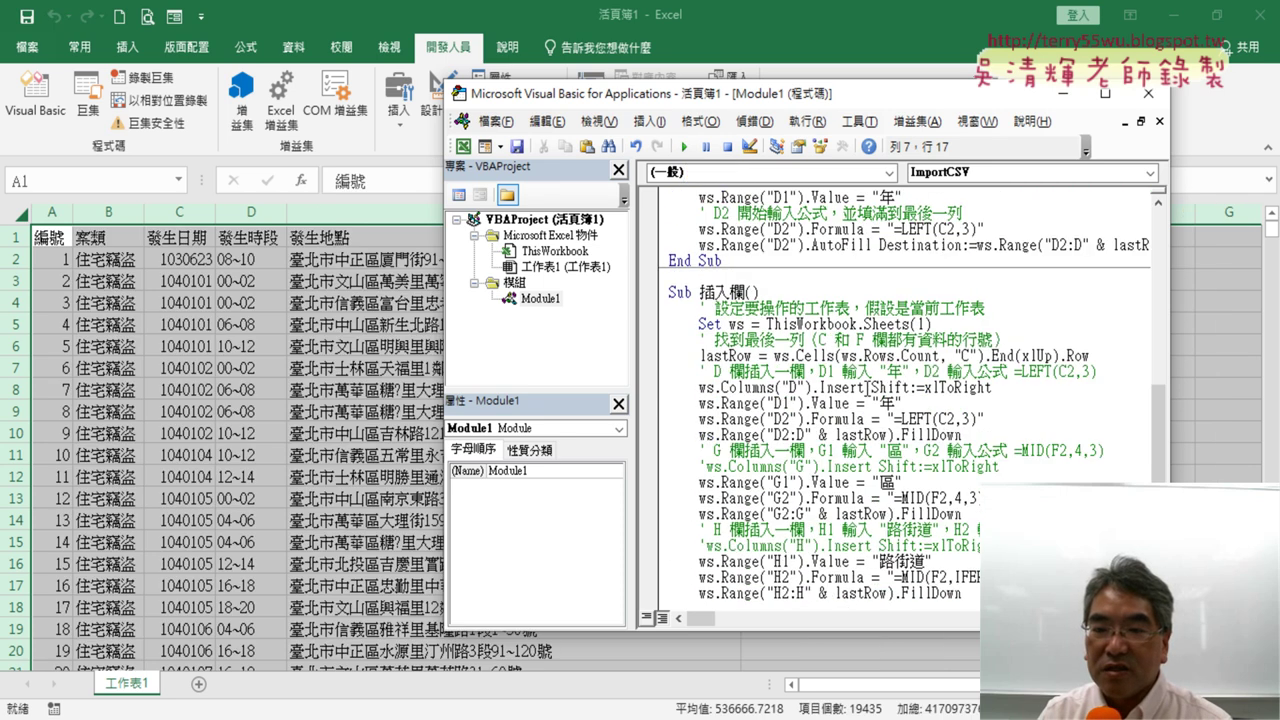
{"action": "scroll", "coordinate": [868, 387], "scroll_direction": "down", "scroll_amount": 1}
{"action": "left_click", "coordinate": [730, 244]}
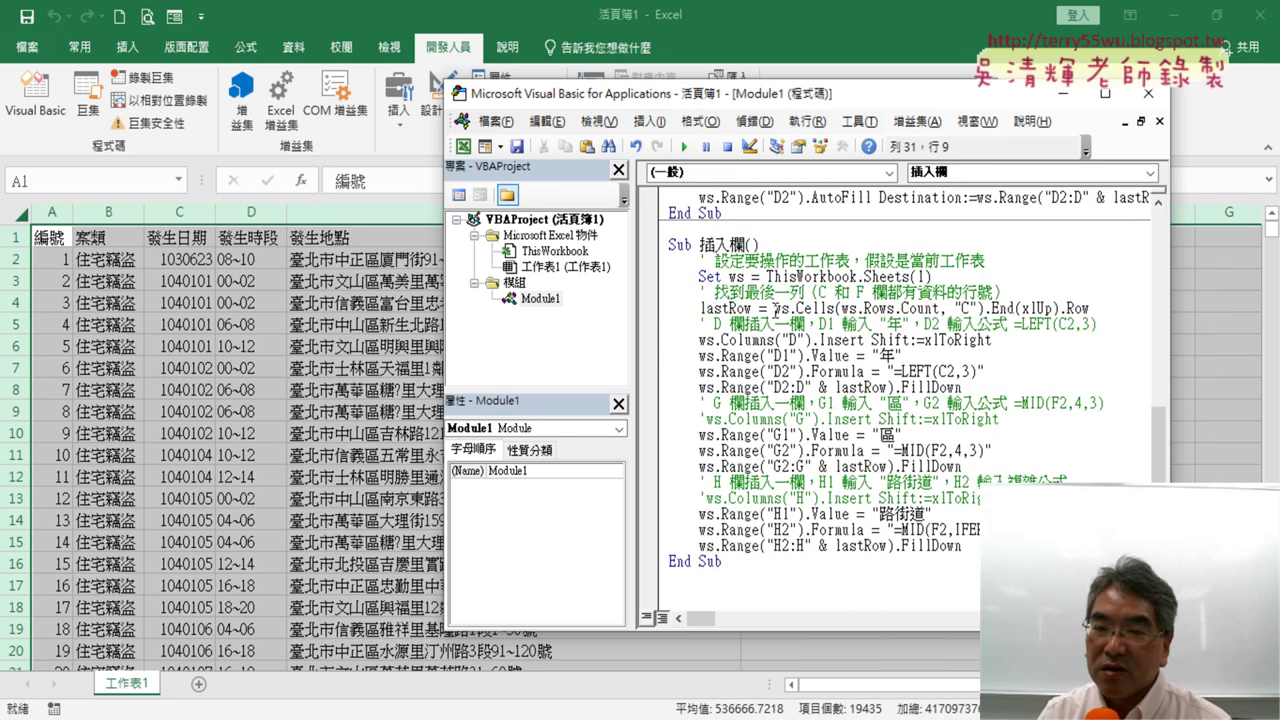
{"action": "left_click", "coordinate": [684, 146]}
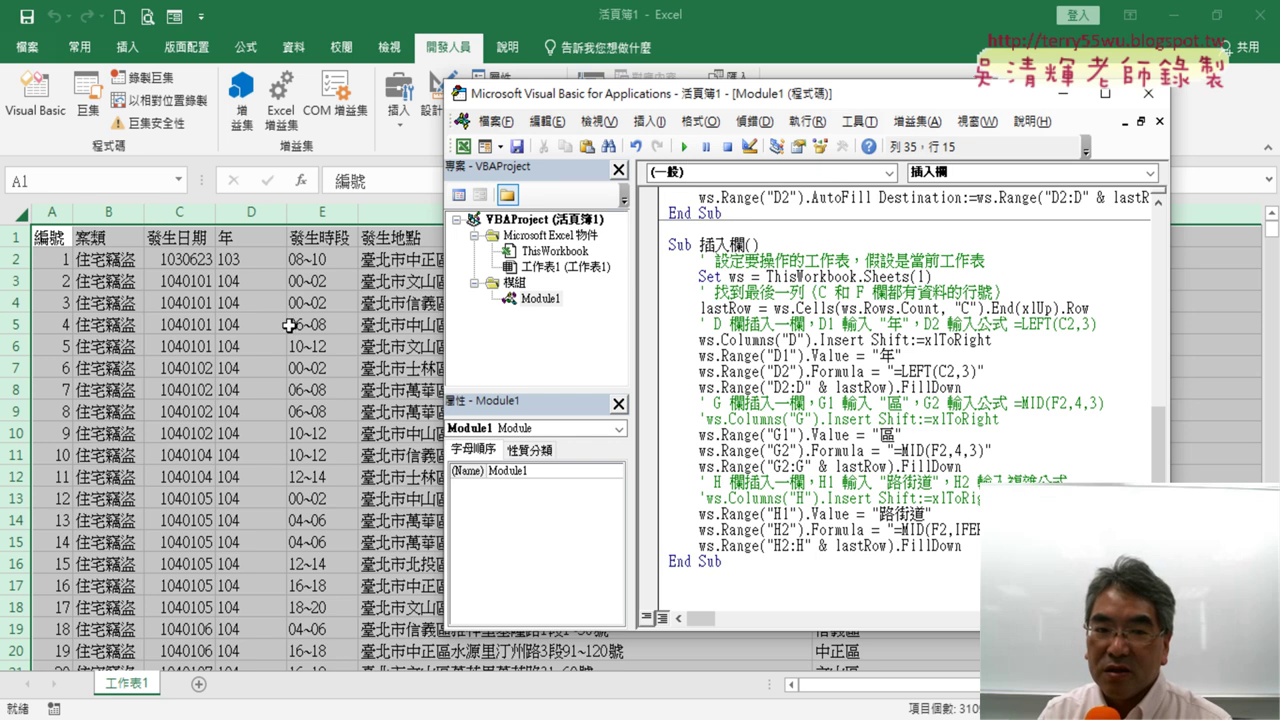
{"action": "left_click", "coordinate": [248, 236]}
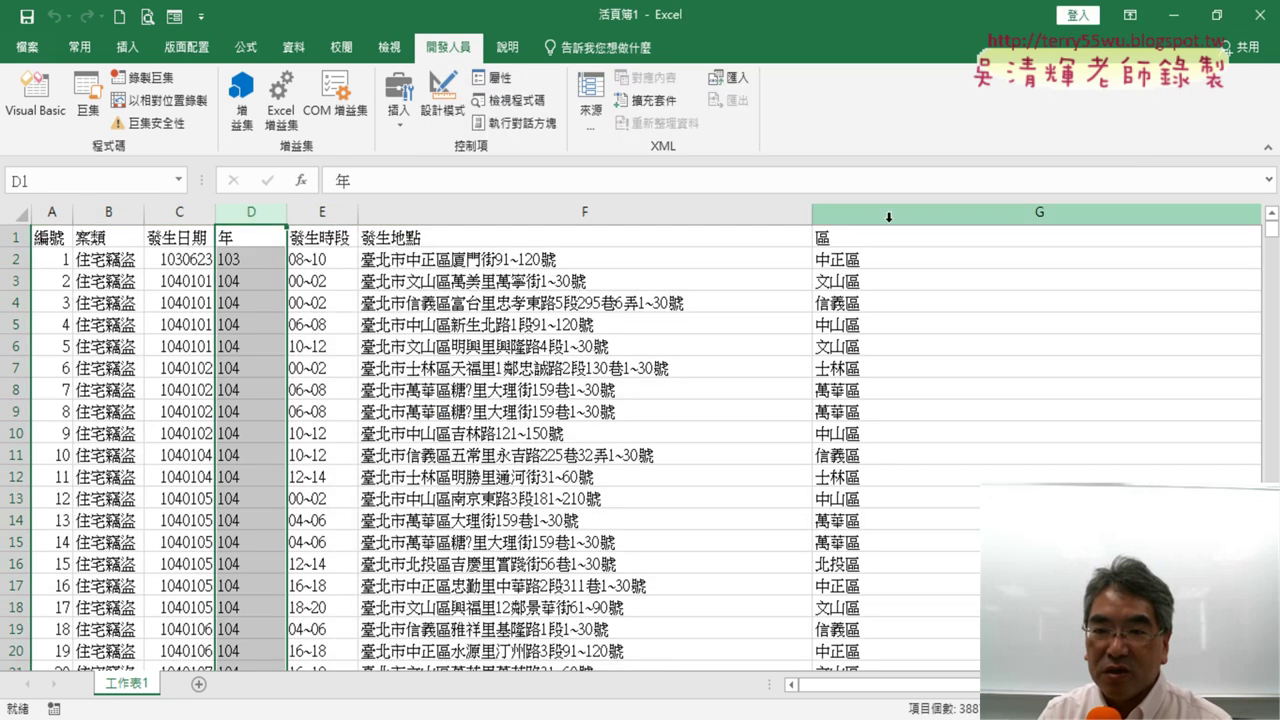
{"action": "mouse_move", "coordinate": [868, 685]}
{"action": "left_mouse_down"}
{"action": "mouse_move", "coordinate": [890, 685]}
{"action": "mouse_move", "coordinate": [830, 685]}
{"action": "left_mouse_up"}
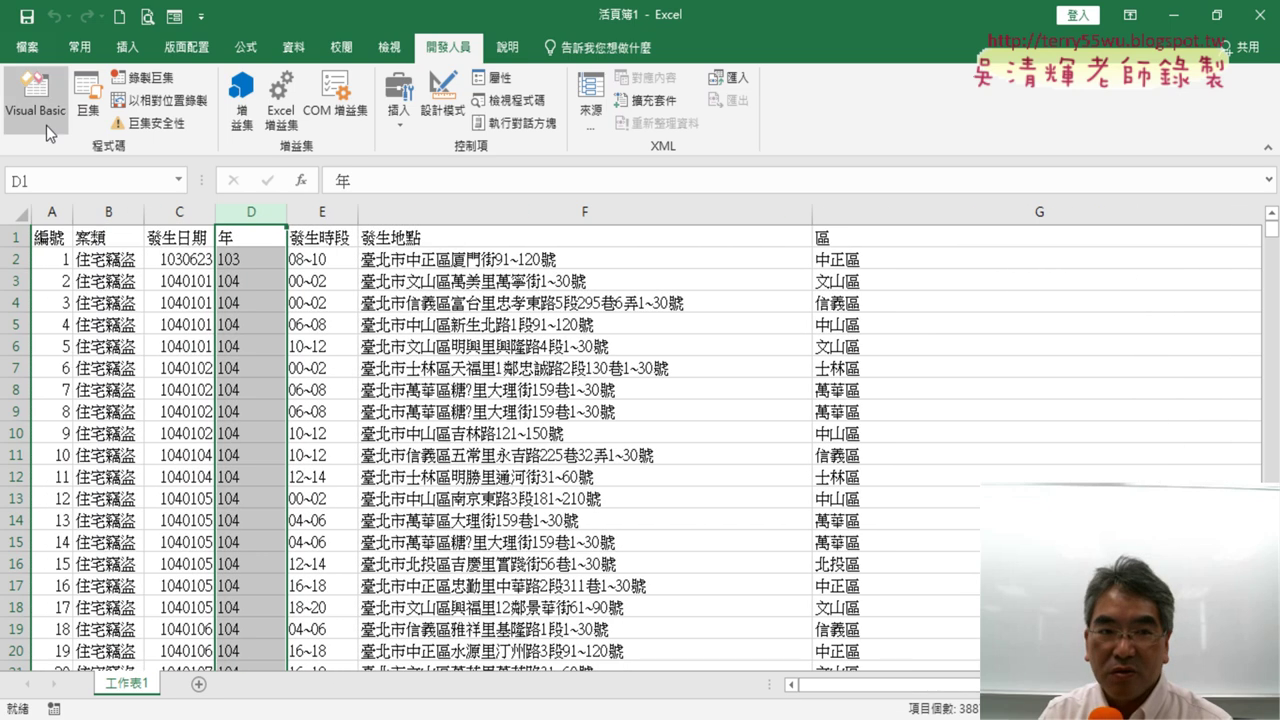
Rerun ImportCSV, then narrow column F to about 16.63 and also narrow column G.
{"action": "left_click", "coordinate": [35, 100]}
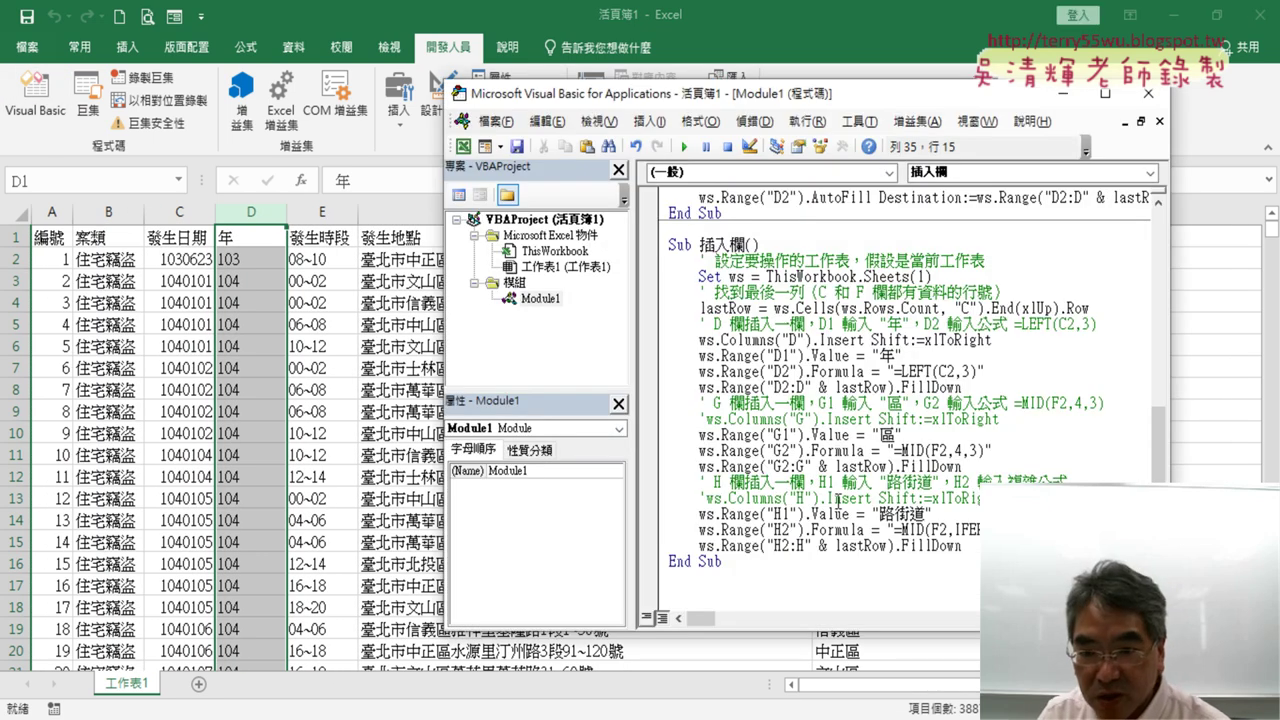
{"action": "left_click", "coordinate": [838, 497]}
{"action": "scroll", "coordinate": [830, 450], "scroll_direction": "up", "scroll_amount": 10}
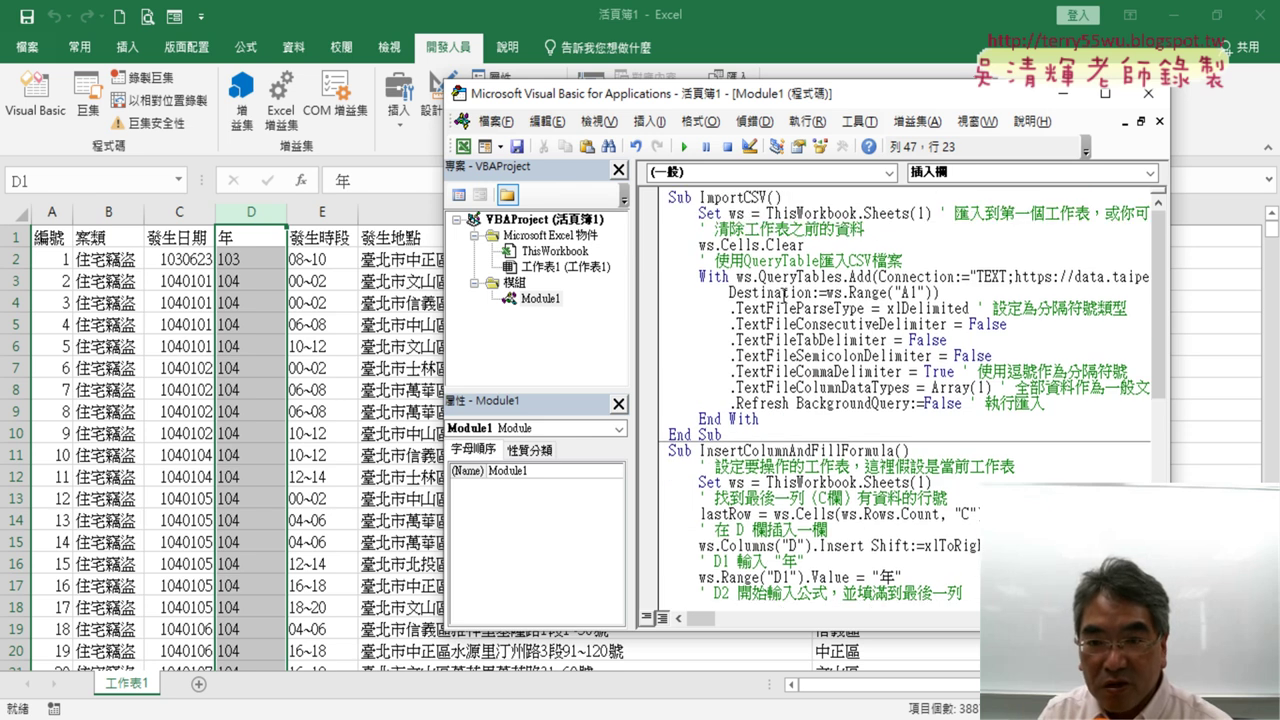
{"action": "left_click", "coordinate": [783, 292]}
{"action": "left_click", "coordinate": [684, 146]}
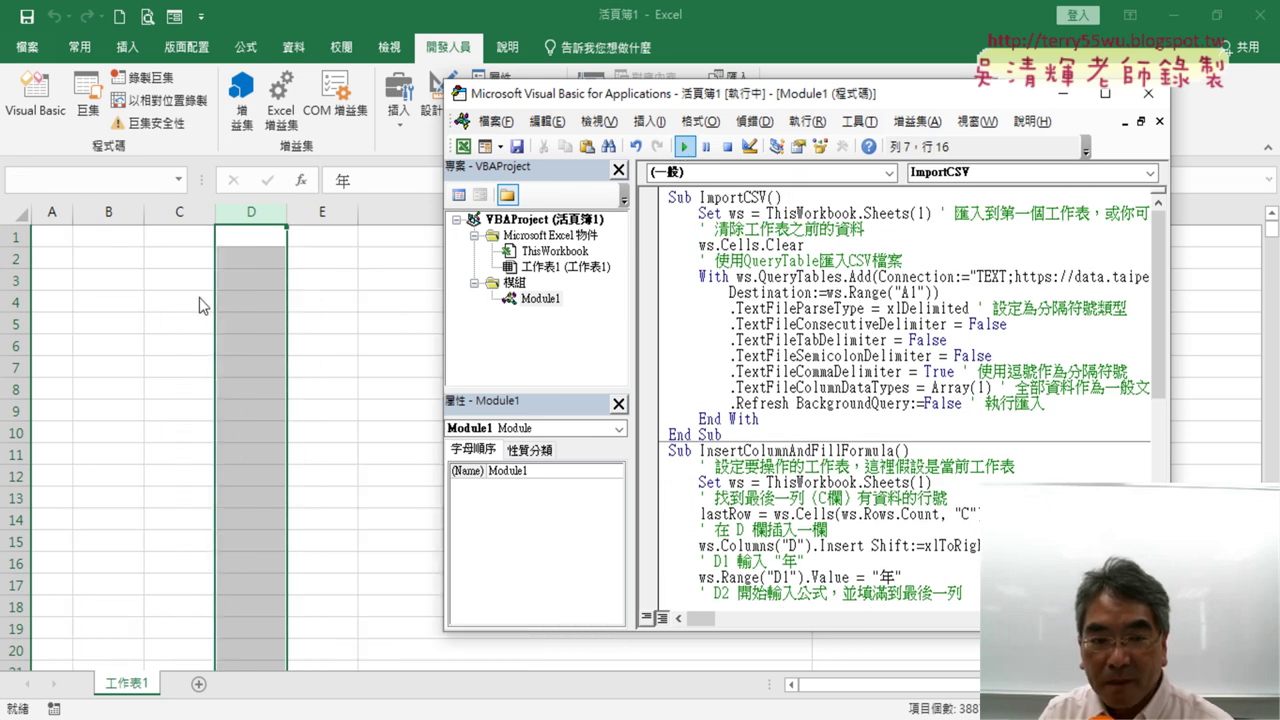
{"action": "left_click", "coordinate": [251, 390]}
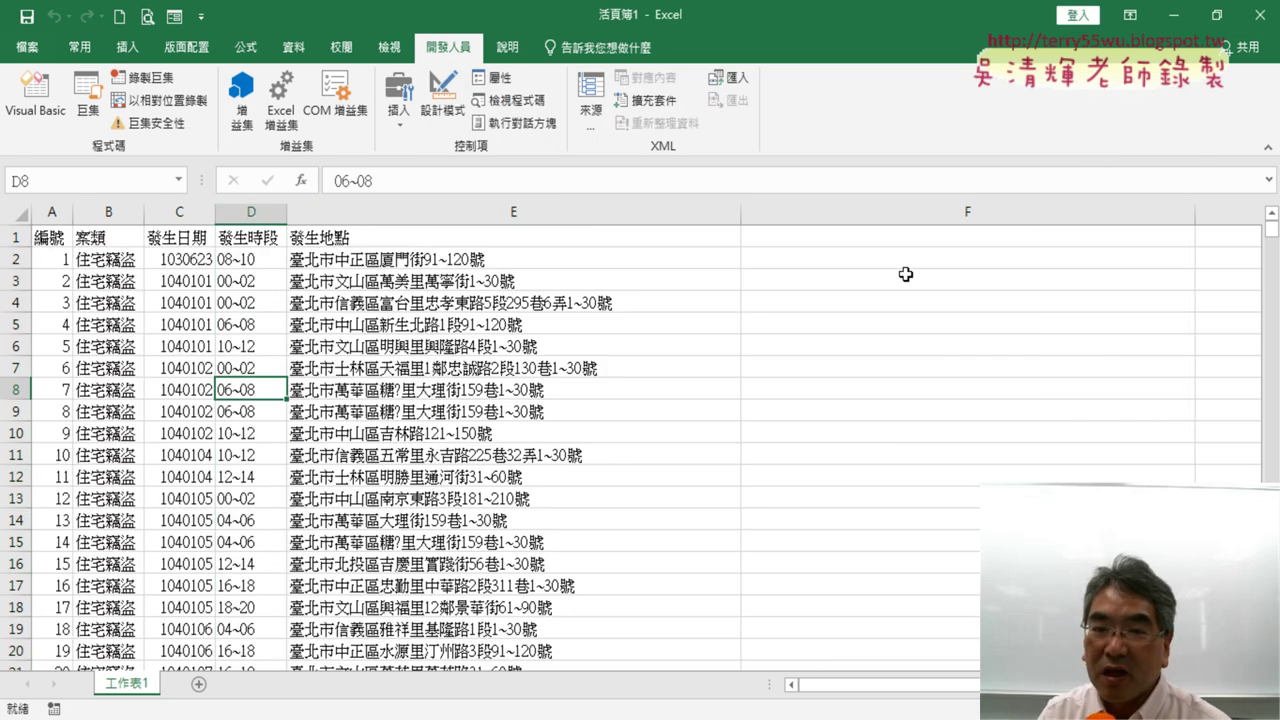
{"action": "left_click_drag", "start_coordinate": [1195, 212], "coordinate": [828, 220]}
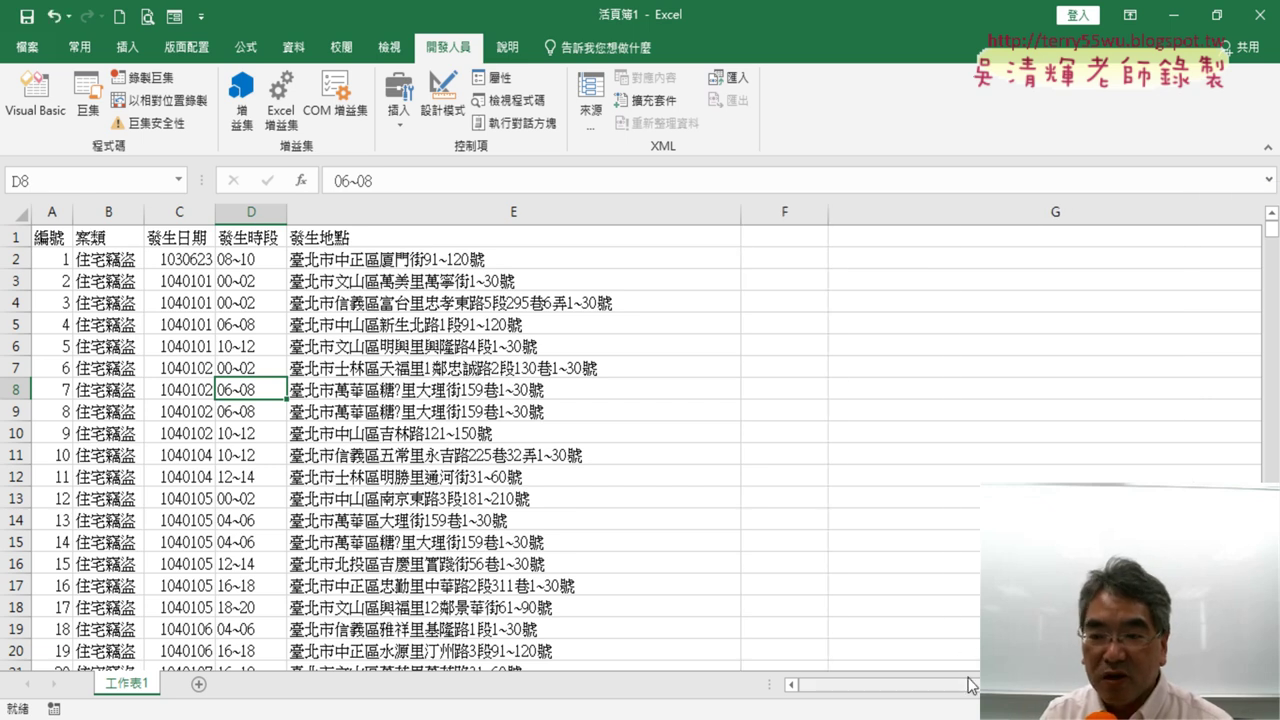
{"action": "left_click_drag", "start_coordinate": [970, 685], "coordinate": [995, 685]}
{"action": "mouse_move", "coordinate": [1022, 212]}
{"action": "left_mouse_down"}
{"action": "mouse_move", "coordinate": [936, 228]}
{"action": "mouse_move", "coordinate": [666, 220]}
{"action": "left_mouse_up"}
Run the 插入欄 macro again and review the filled 區 and 路街道 columns.
{"action": "left_click", "coordinate": [35, 100]}
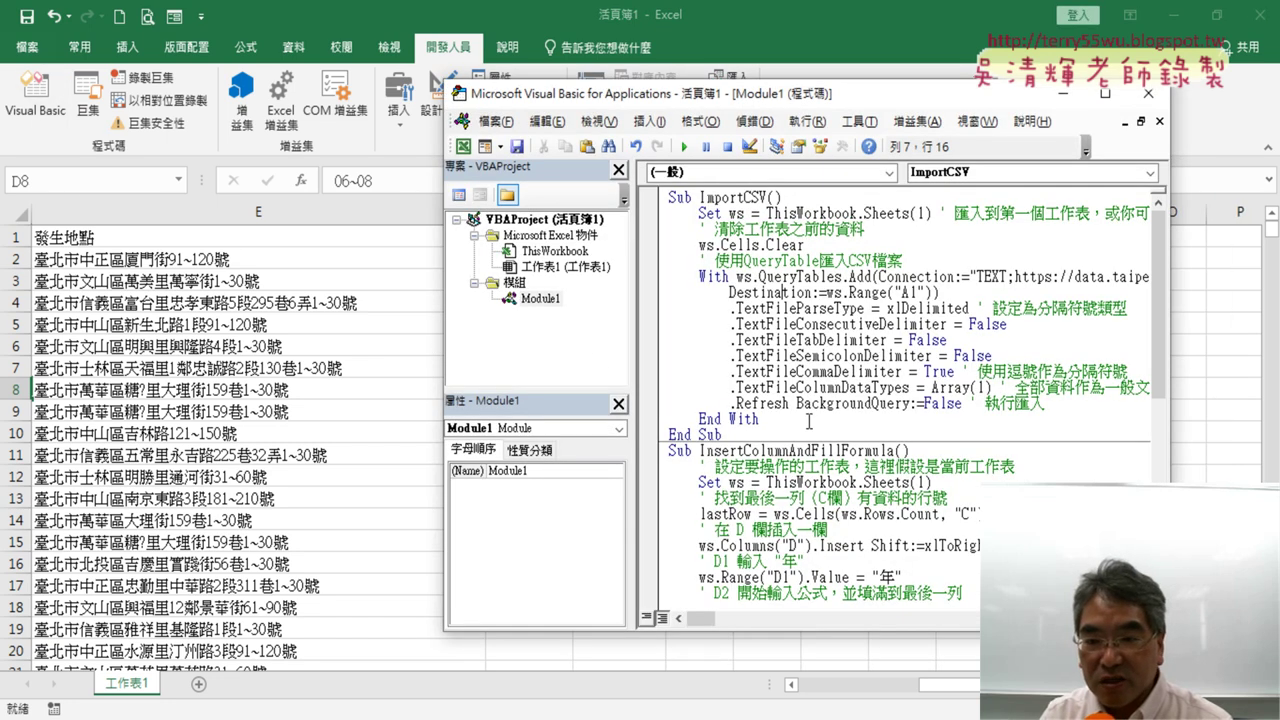
{"action": "scroll", "coordinate": [808, 420], "scroll_direction": "down", "scroll_amount": 7}
{"action": "scroll", "coordinate": [856, 433], "scroll_direction": "down", "scroll_amount": 2}
{"action": "left_click", "coordinate": [904, 437]}
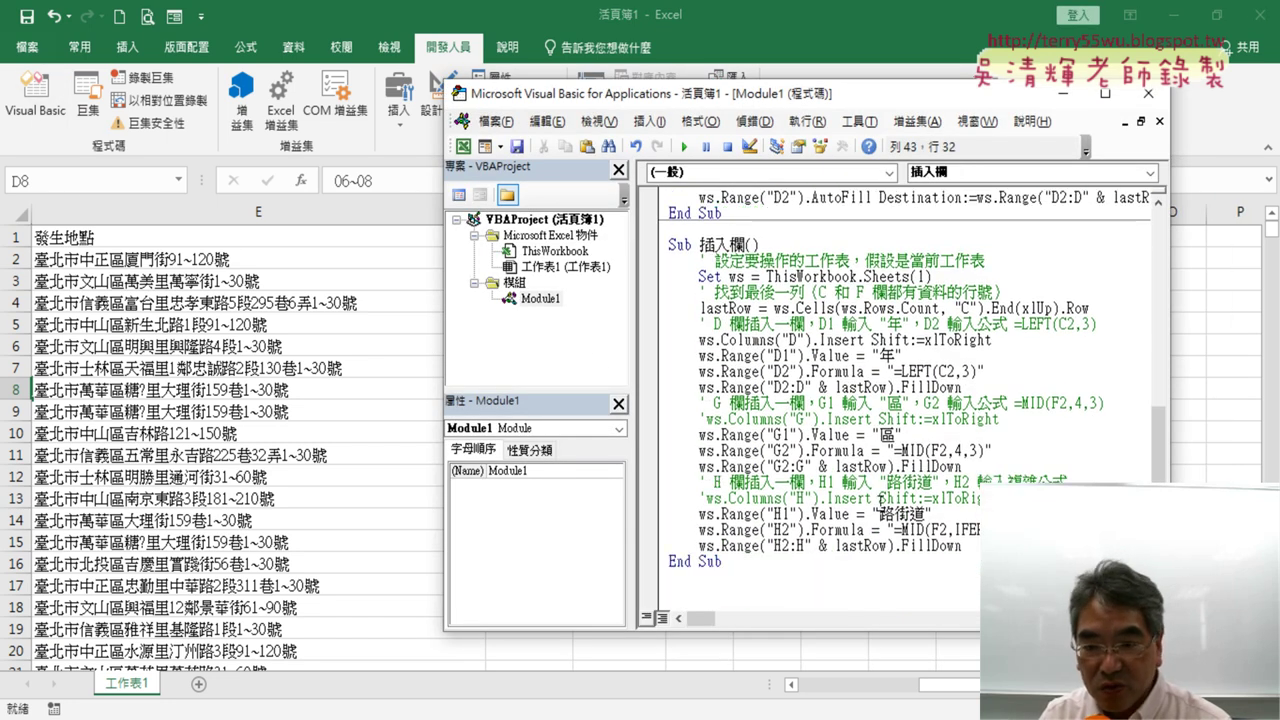
{"action": "left_click_drag", "start_coordinate": [1018, 422], "coordinate": [668, 419]}
{"action": "left_click", "coordinate": [806, 433]}
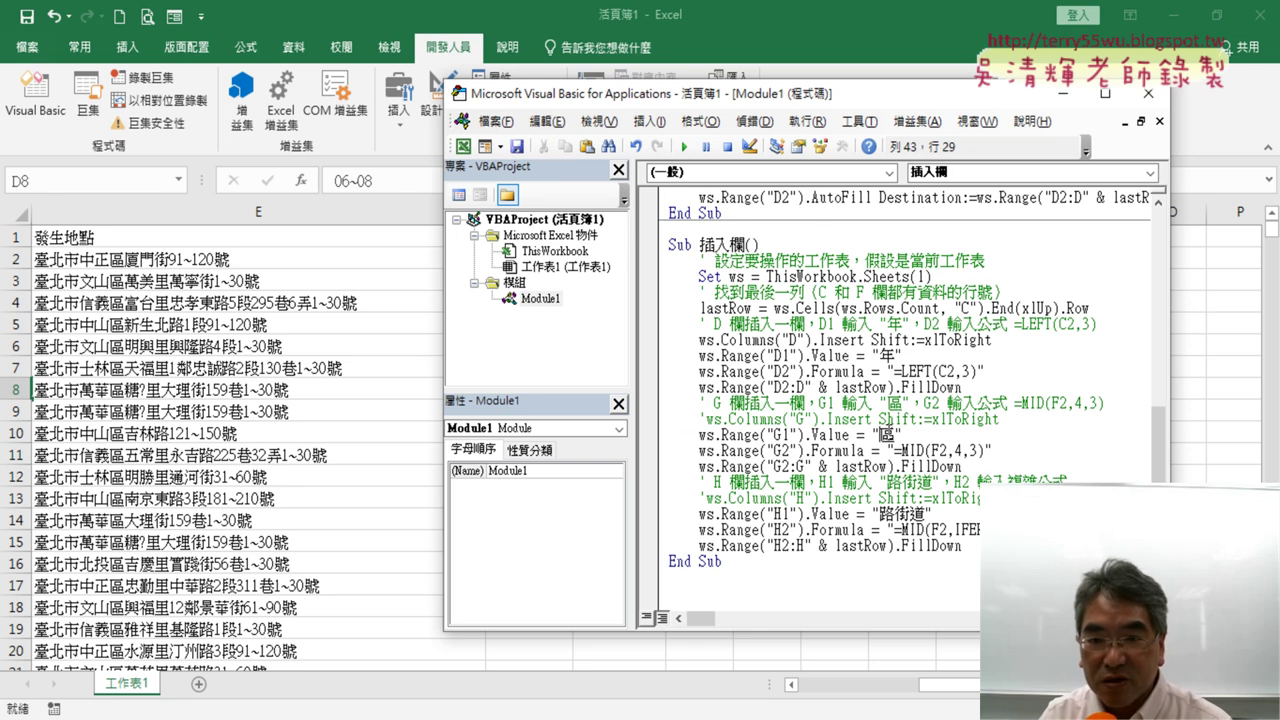
{"action": "left_click", "coordinate": [684, 146]}
{"action": "left_click", "coordinate": [292, 300]}
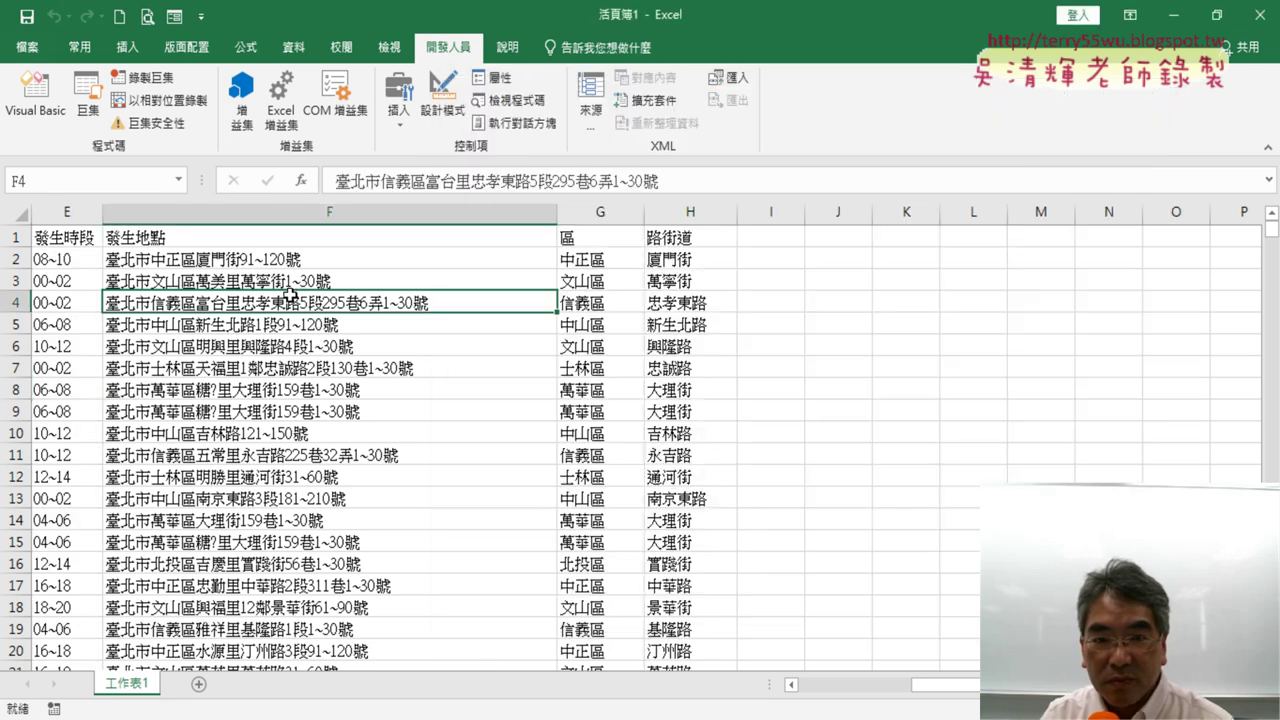
{"action": "left_click_drag", "start_coordinate": [945, 685], "coordinate": [820, 690]}
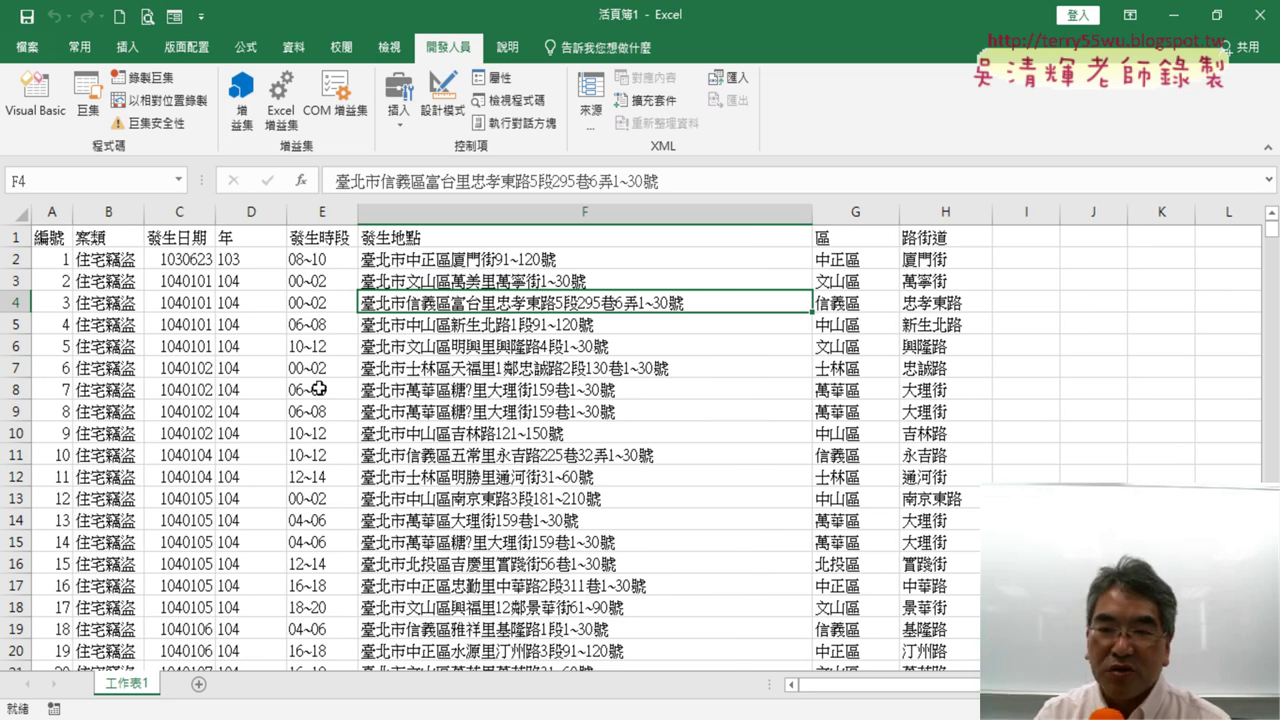
Reopen the VBA editor and place the caret inside the ImportCSV sub.
{"action": "left_click", "coordinate": [35, 95]}
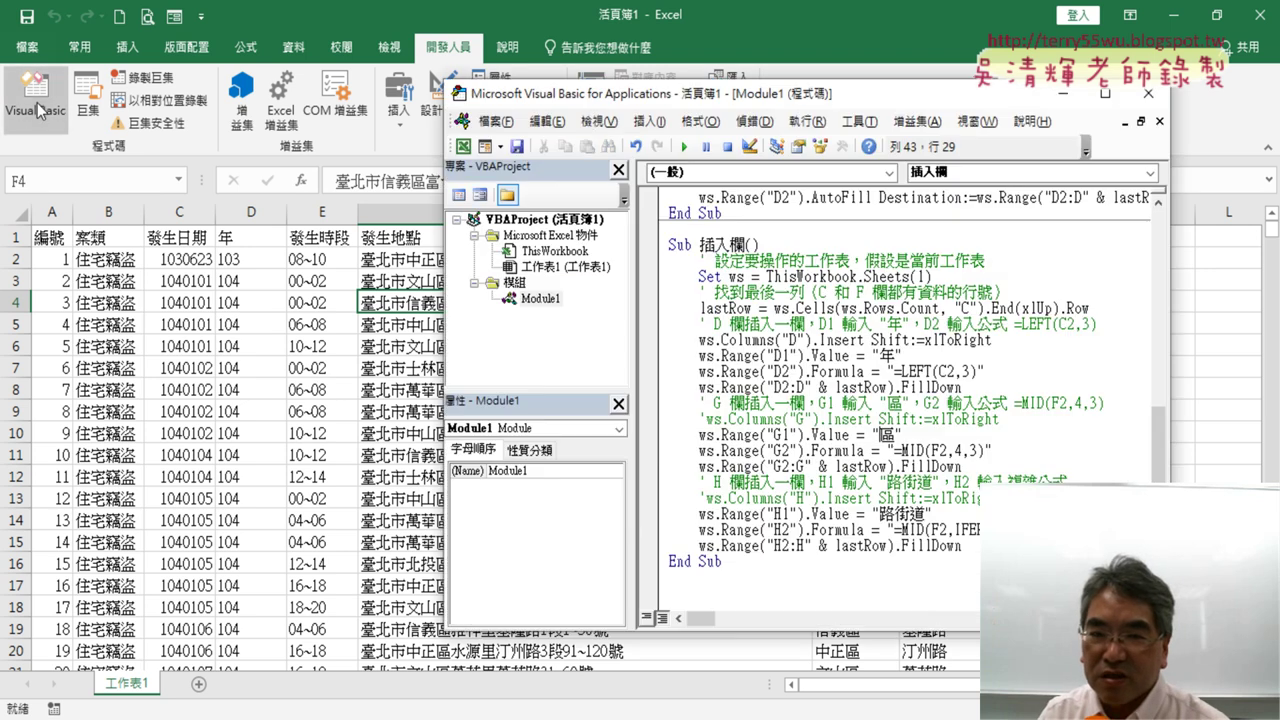
{"action": "scroll", "coordinate": [797, 357], "scroll_direction": "up", "scroll_amount": 5}
{"action": "scroll", "coordinate": [797, 357], "scroll_direction": "up", "scroll_amount": 5}
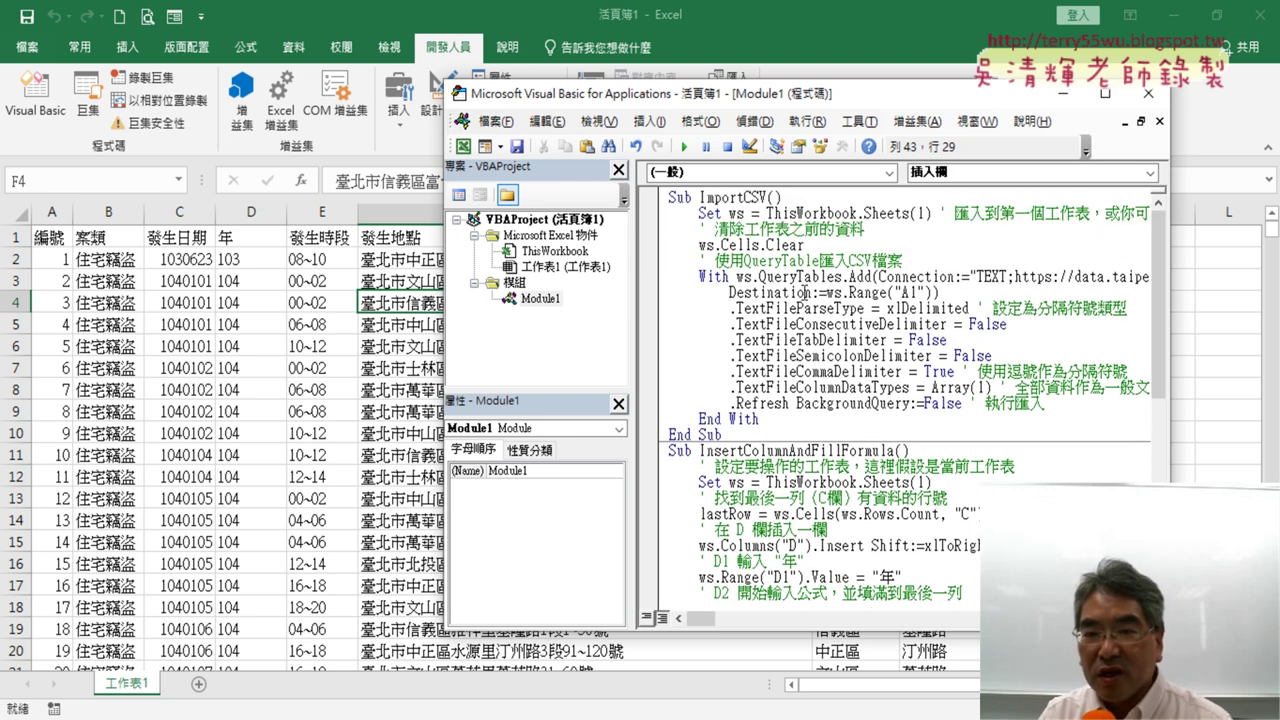
{"action": "left_click", "coordinate": [804, 277]}
Copy the 插入欄 macro name from its Sub 插入欄() line.
{"action": "scroll", "coordinate": [773, 291], "scroll_direction": "down", "scroll_amount": 4}
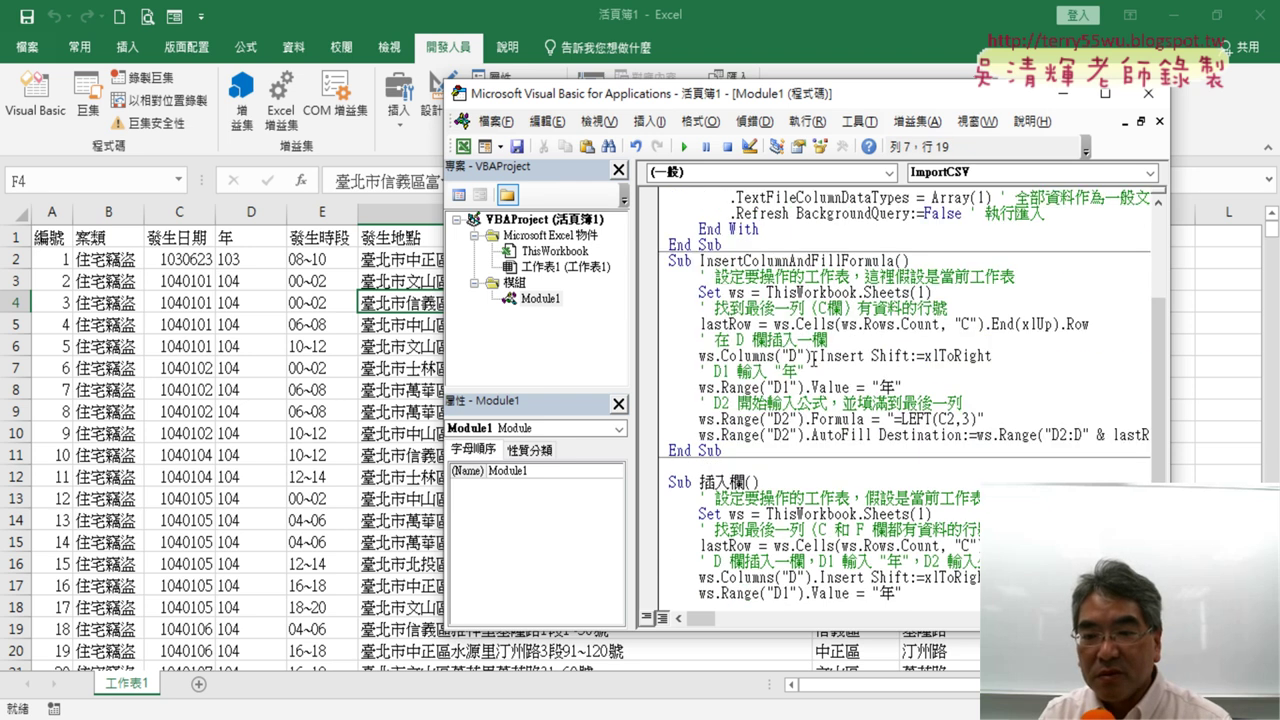
{"action": "scroll", "coordinate": [762, 494], "scroll_direction": "down", "scroll_amount": 3}
{"action": "scroll", "coordinate": [835, 416], "scroll_direction": "up", "scroll_amount": 8}
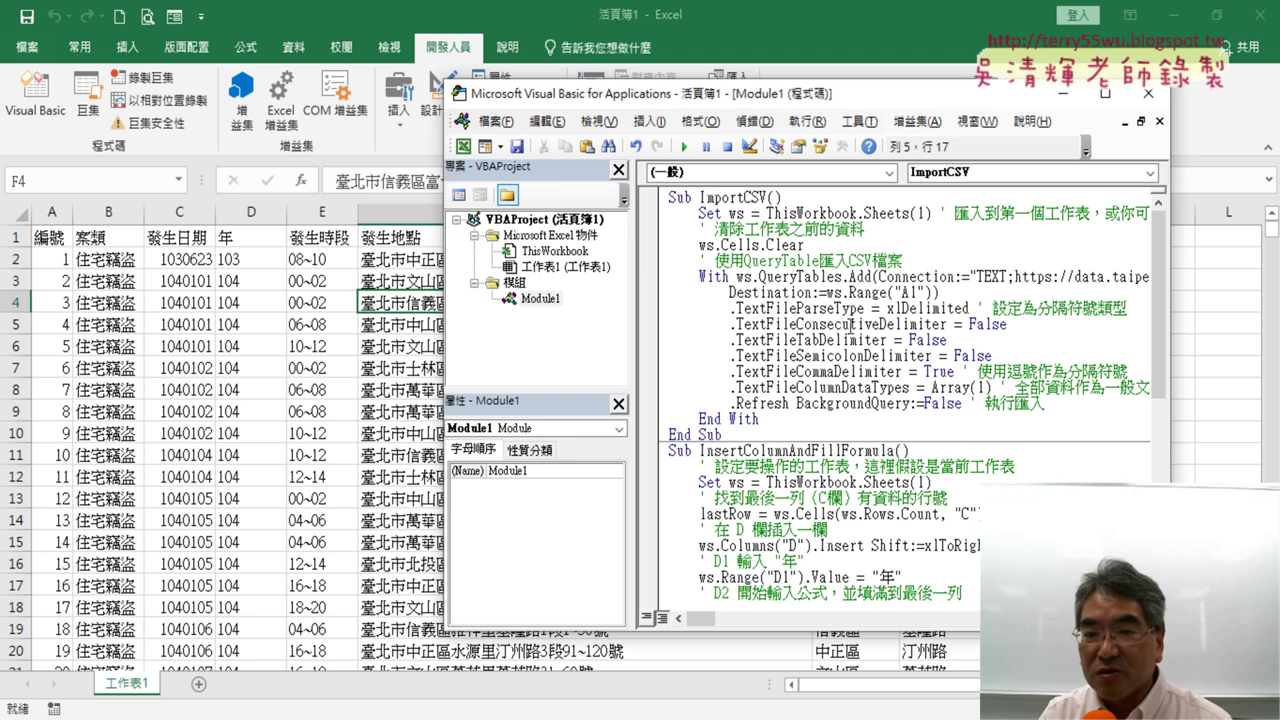
{"action": "scroll", "coordinate": [780, 420], "scroll_direction": "down", "scroll_amount": 2}
{"action": "scroll", "coordinate": [780, 420], "scroll_direction": "down", "scroll_amount": 2}
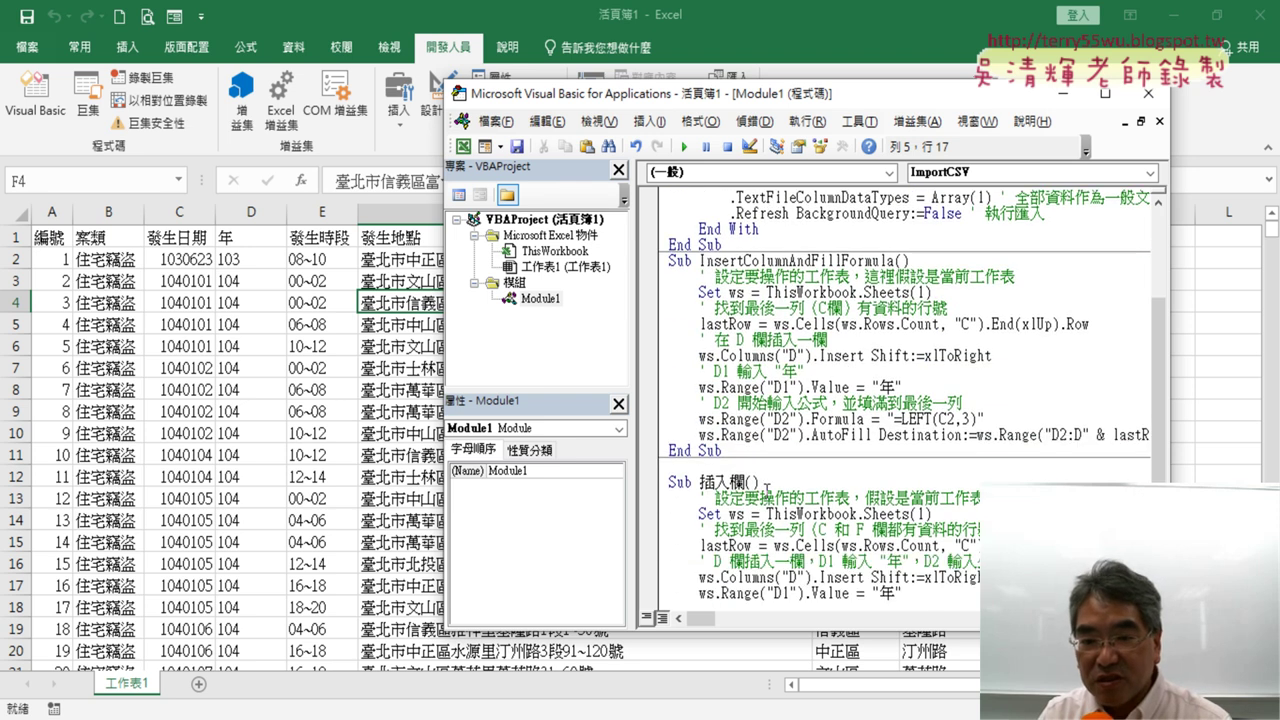
{"action": "left_click_drag", "start_coordinate": [746, 483], "coordinate": [700, 483]}
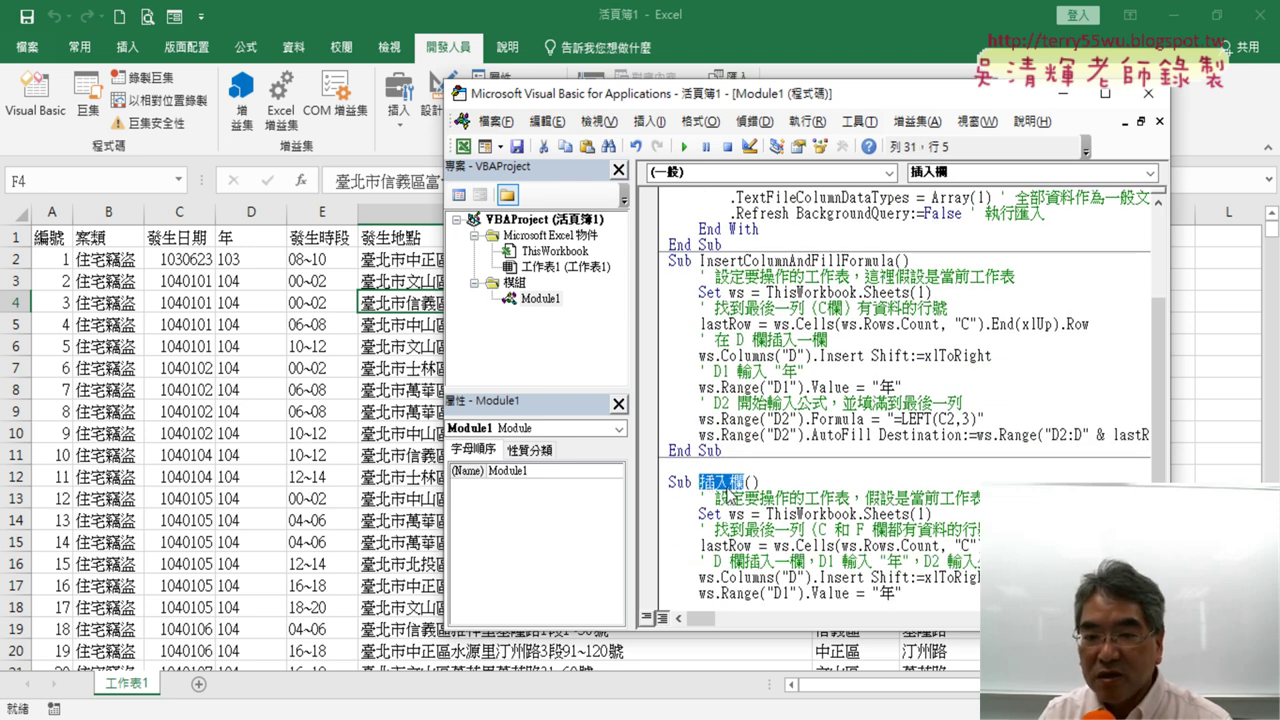
{"action": "right_click", "coordinate": [727, 492]}
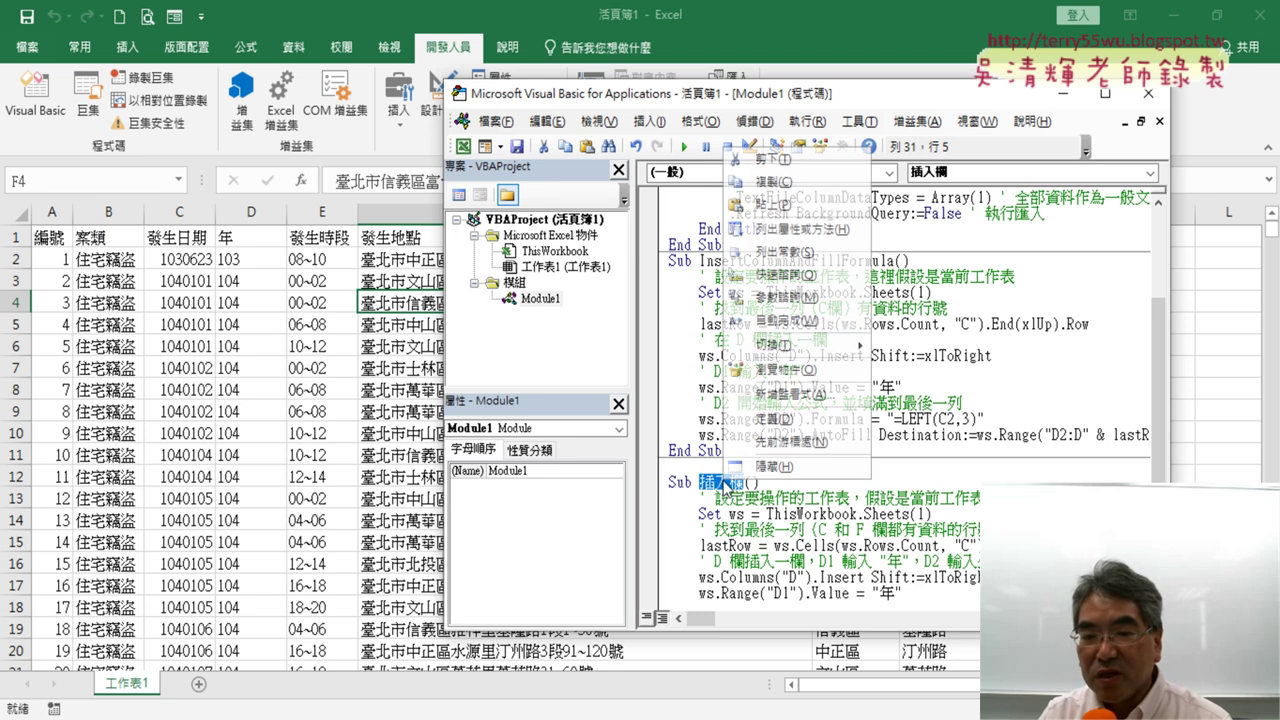
{"action": "left_click", "coordinate": [770, 180]}
{"action": "scroll", "coordinate": [845, 348], "scroll_direction": "up", "scroll_amount": 3}
{"action": "scroll", "coordinate": [845, 348], "scroll_direction": "up", "scroll_amount": 3}
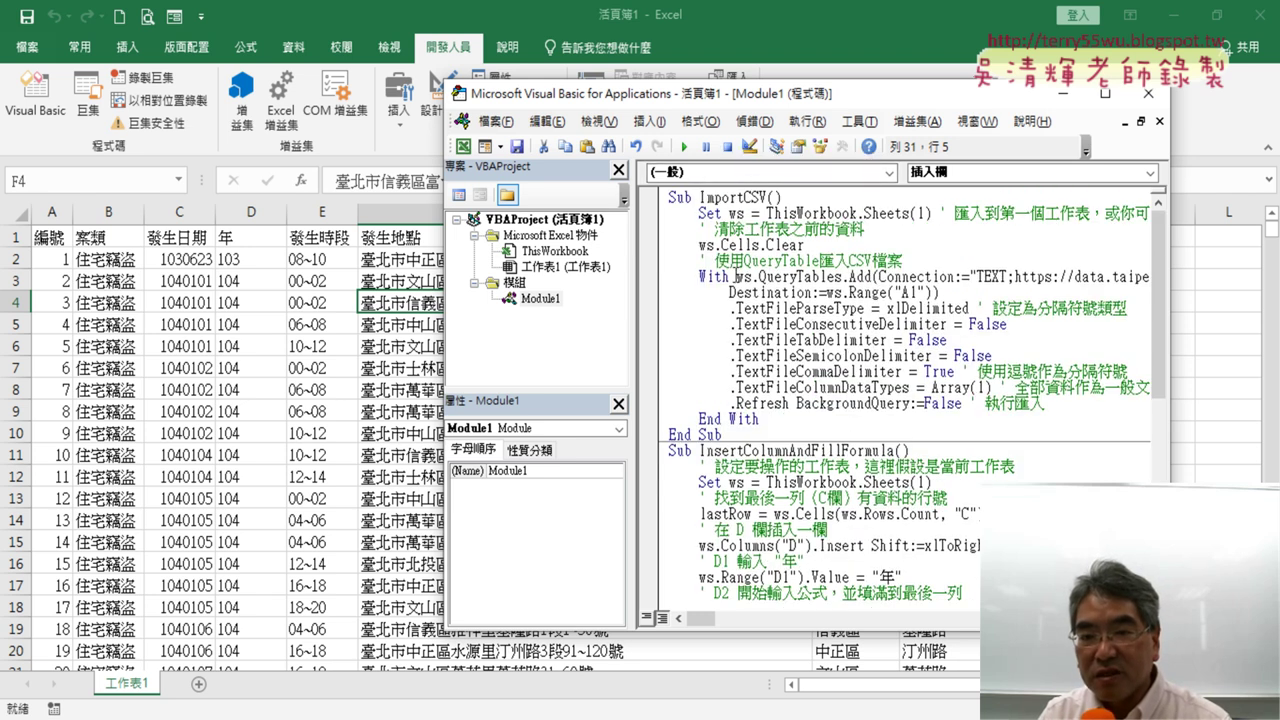
Add a Call 插入欄 line after End With at the end of ImportCSV.
{"action": "left_click", "coordinate": [783, 419]}
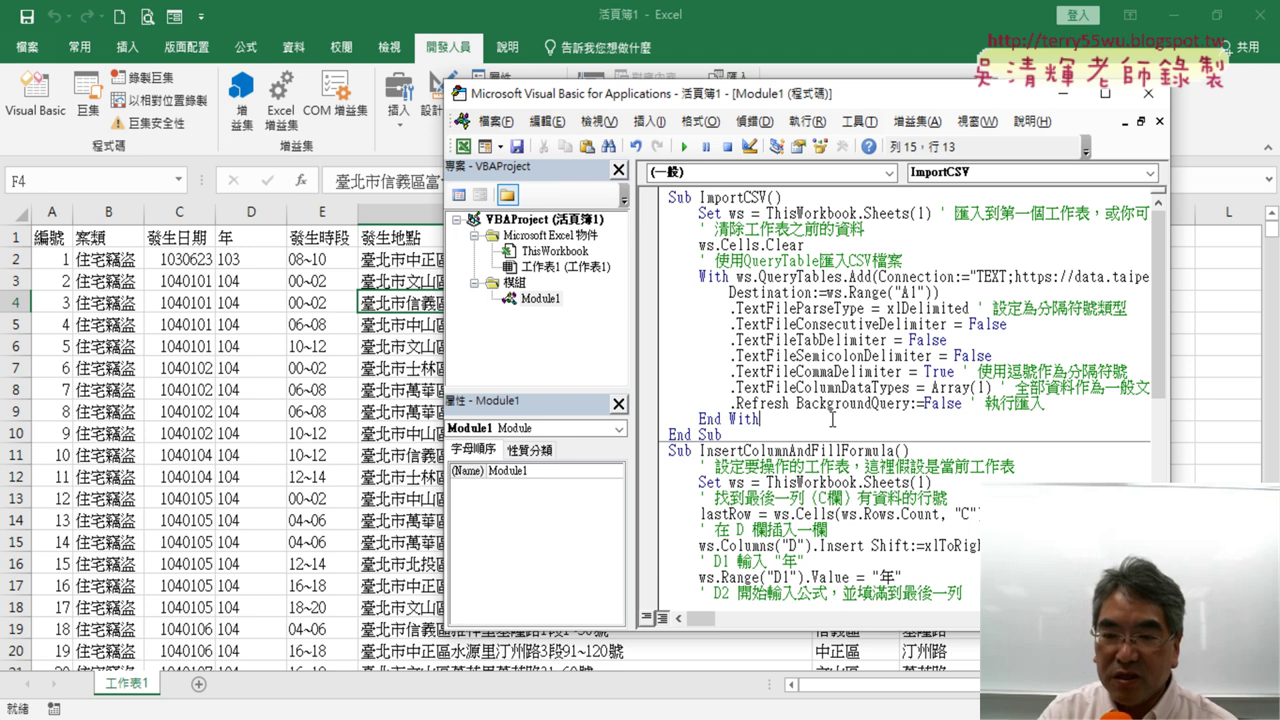
{"action": "key", "text": "Return"}
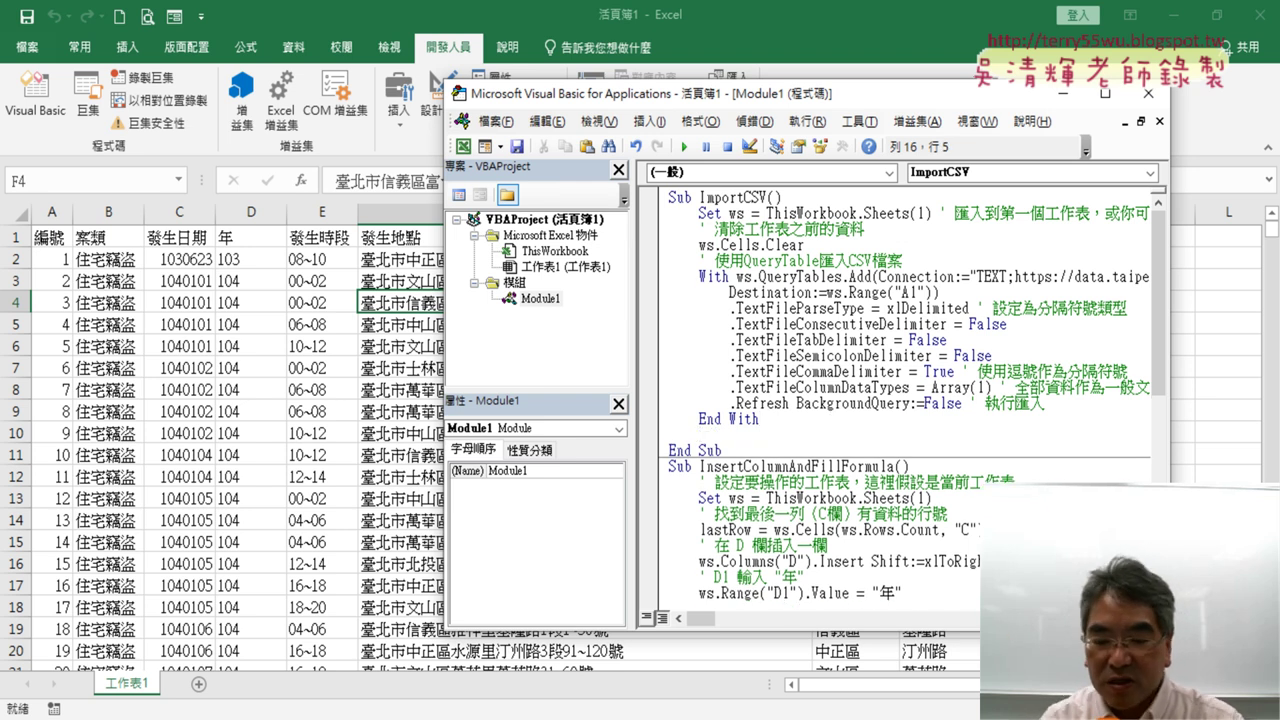
{"action": "type", "text": "插入欄"}
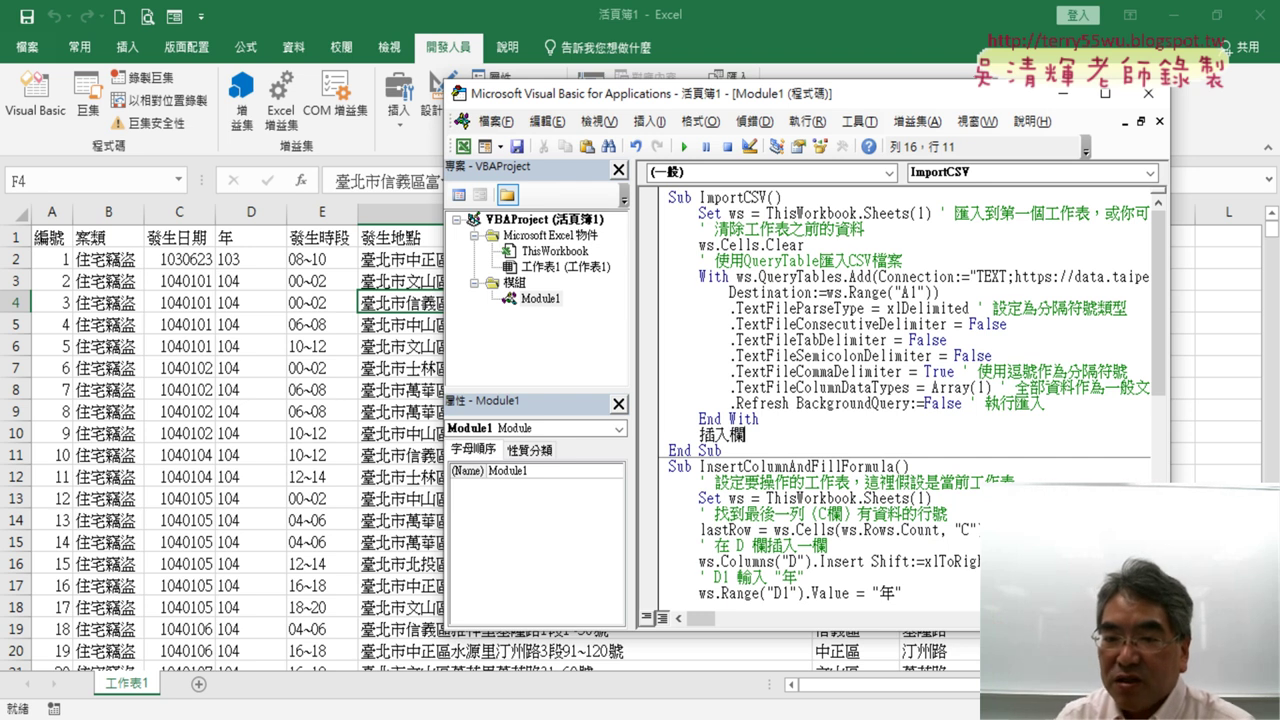
{"action": "left_click", "coordinate": [699, 436]}
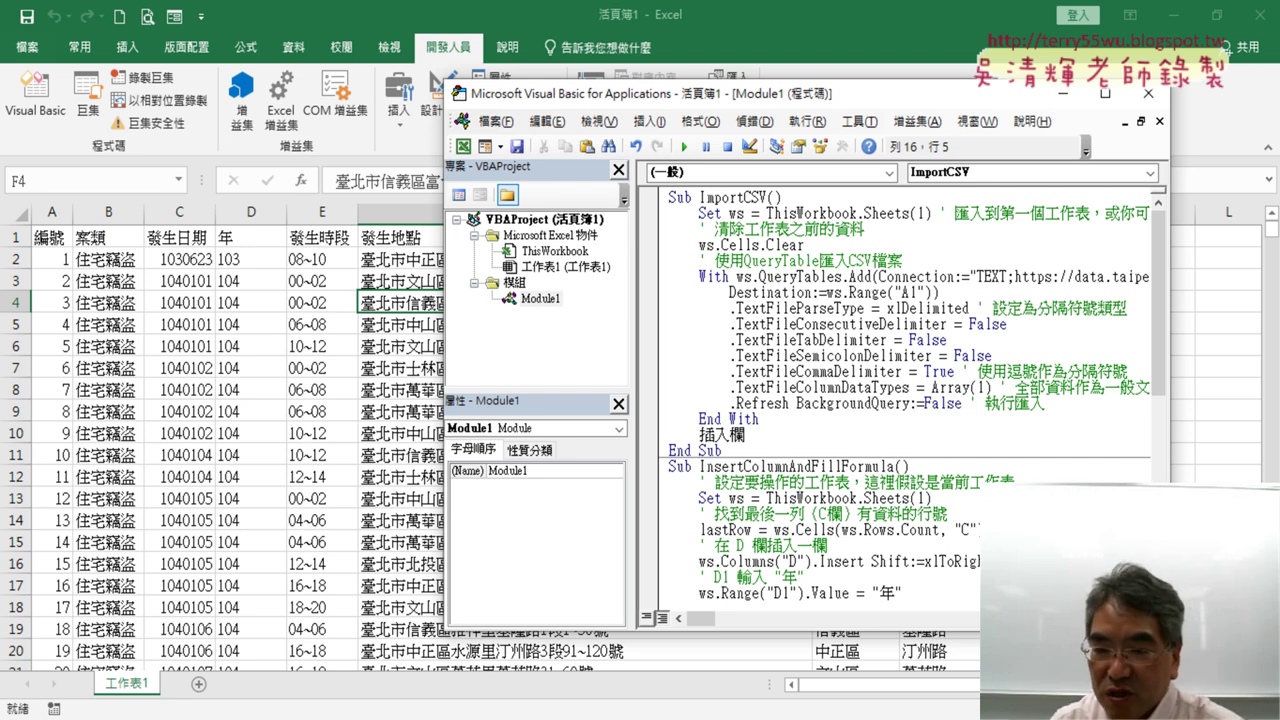
{"action": "type", "text": "ca"}
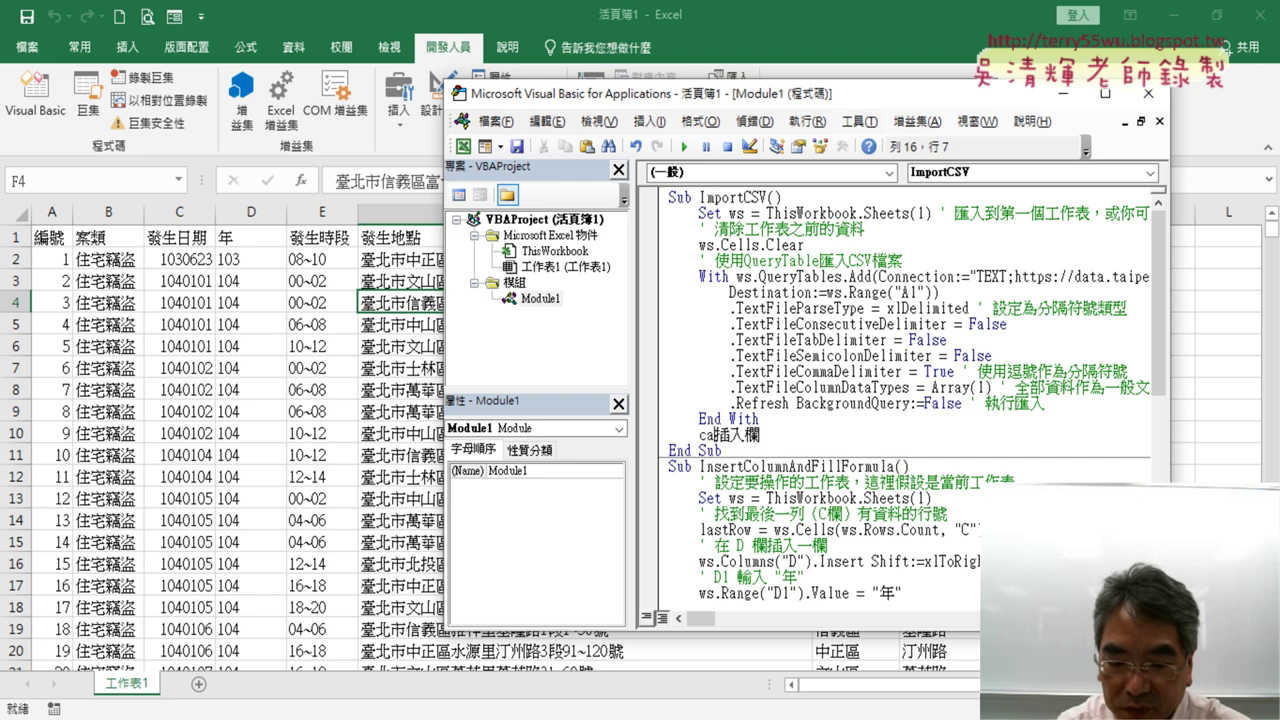
{"action": "type", "text": "ll"}
{"action": "left_click", "coordinate": [845, 467]}
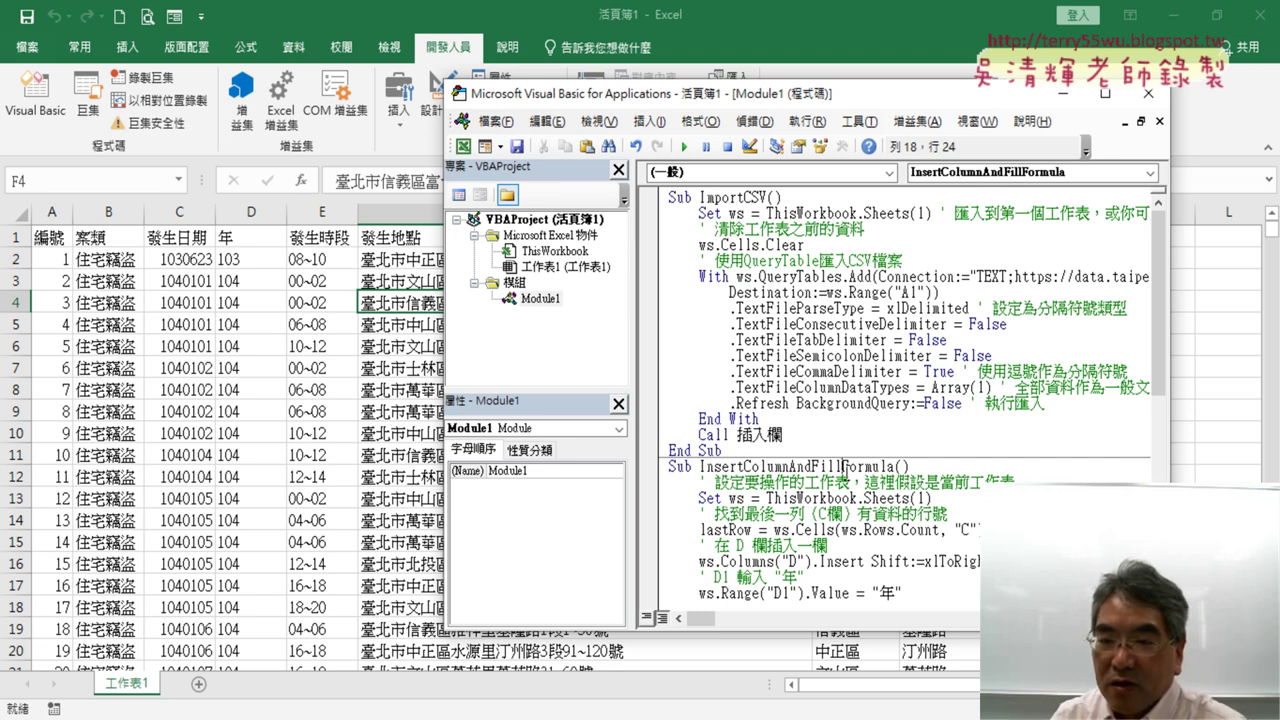
{"action": "mouse_move", "coordinate": [790, 434]}
{"action": "left_mouse_down"}
{"action": "mouse_move", "coordinate": [697, 434]}
{"action": "mouse_move", "coordinate": [656, 216]}
{"action": "left_mouse_up"}
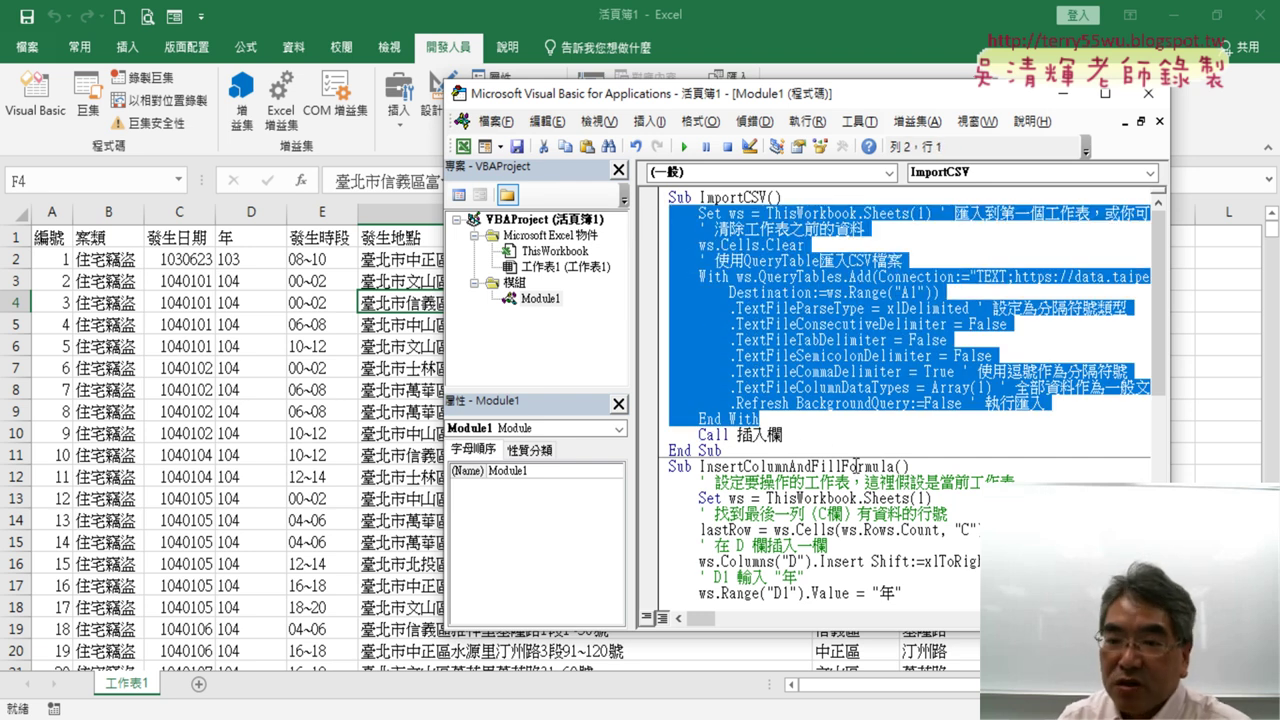
{"action": "left_click_drag", "start_coordinate": [793, 437], "coordinate": [697, 434]}
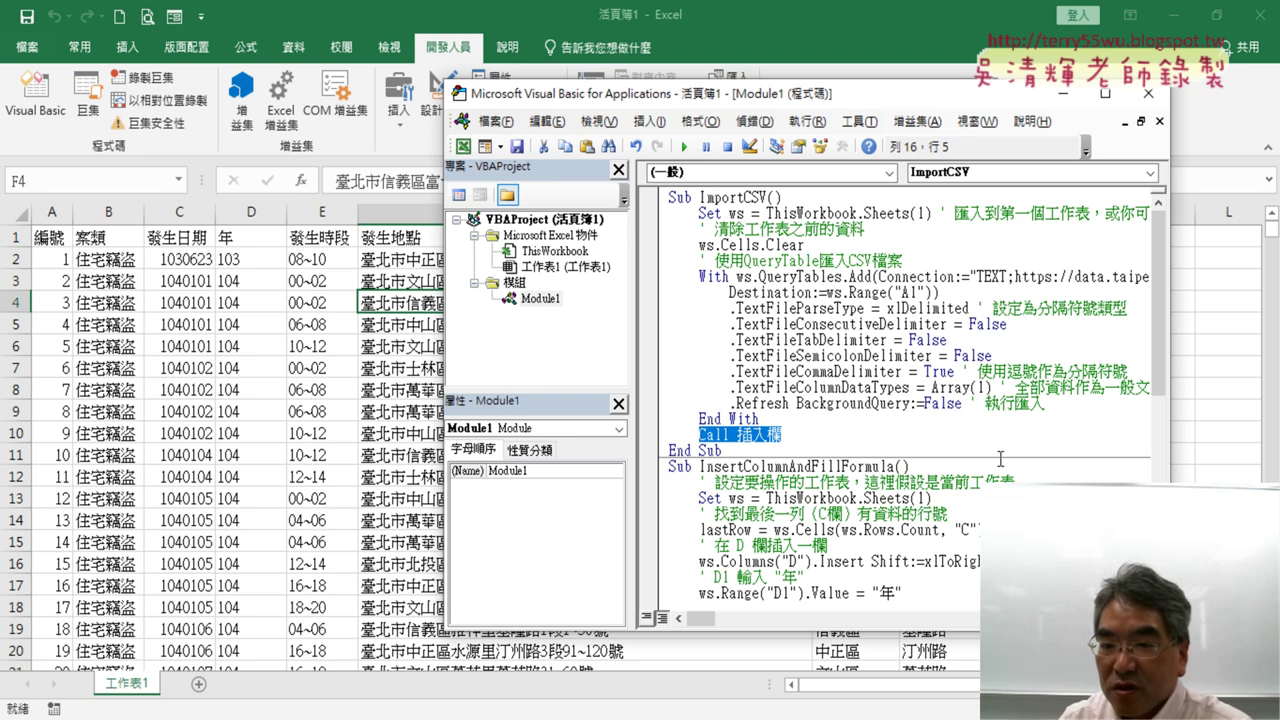
{"action": "scroll", "coordinate": [992, 451], "scroll_direction": "down", "scroll_amount": 3}
{"action": "scroll", "coordinate": [992, 451], "scroll_direction": "down", "scroll_amount": 3}
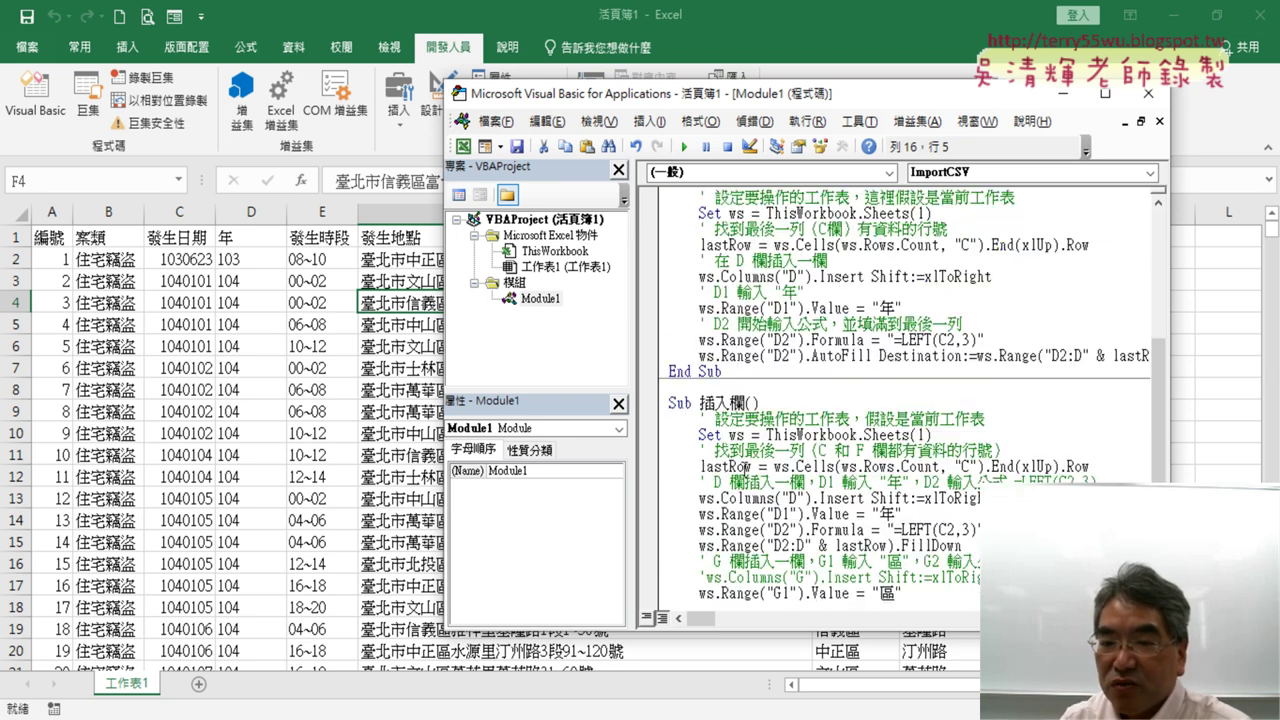
{"action": "scroll", "coordinate": [760, 437], "scroll_direction": "up", "scroll_amount": 3}
{"action": "scroll", "coordinate": [770, 425], "scroll_direction": "up", "scroll_amount": 3}
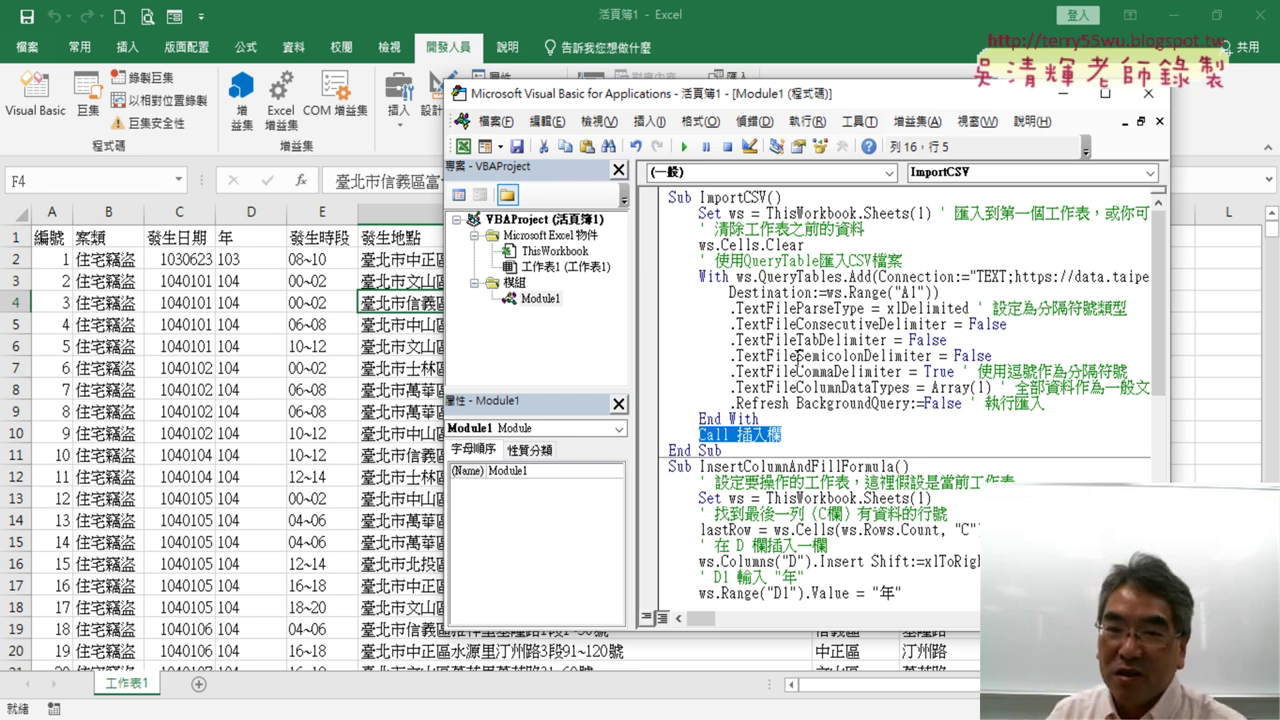
{"action": "left_click", "coordinate": [649, 245]}
{"action": "left_click", "coordinate": [648, 246]}
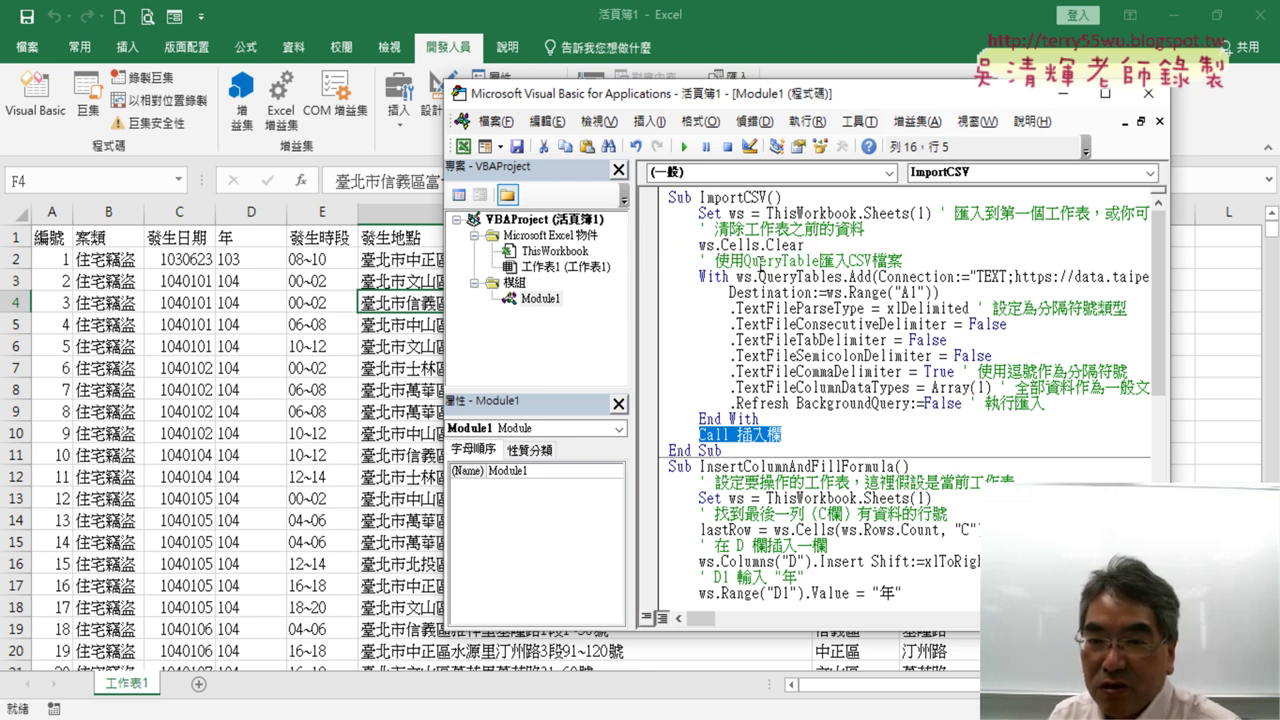
Toggle breakpoints on the ws.Cells.Clear and Call 插入欄 lines, leaving both set.
{"action": "left_click", "coordinate": [648, 245]}
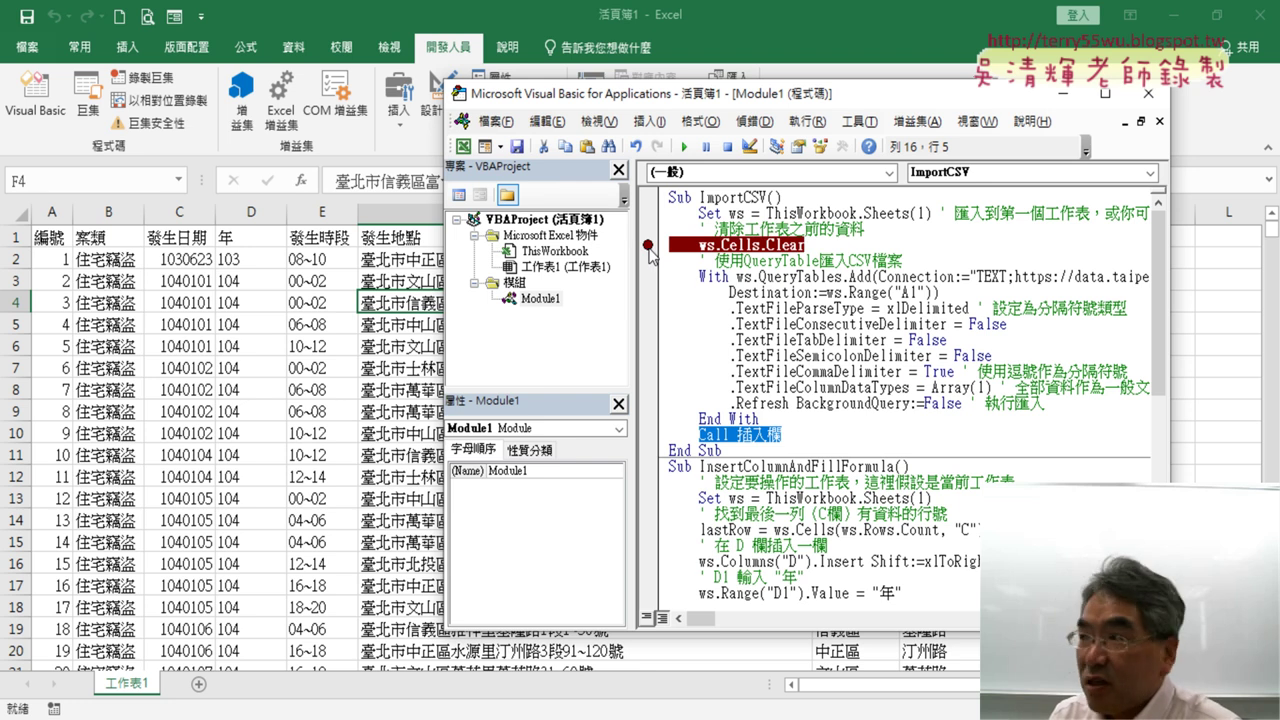
{"action": "left_click", "coordinate": [648, 435]}
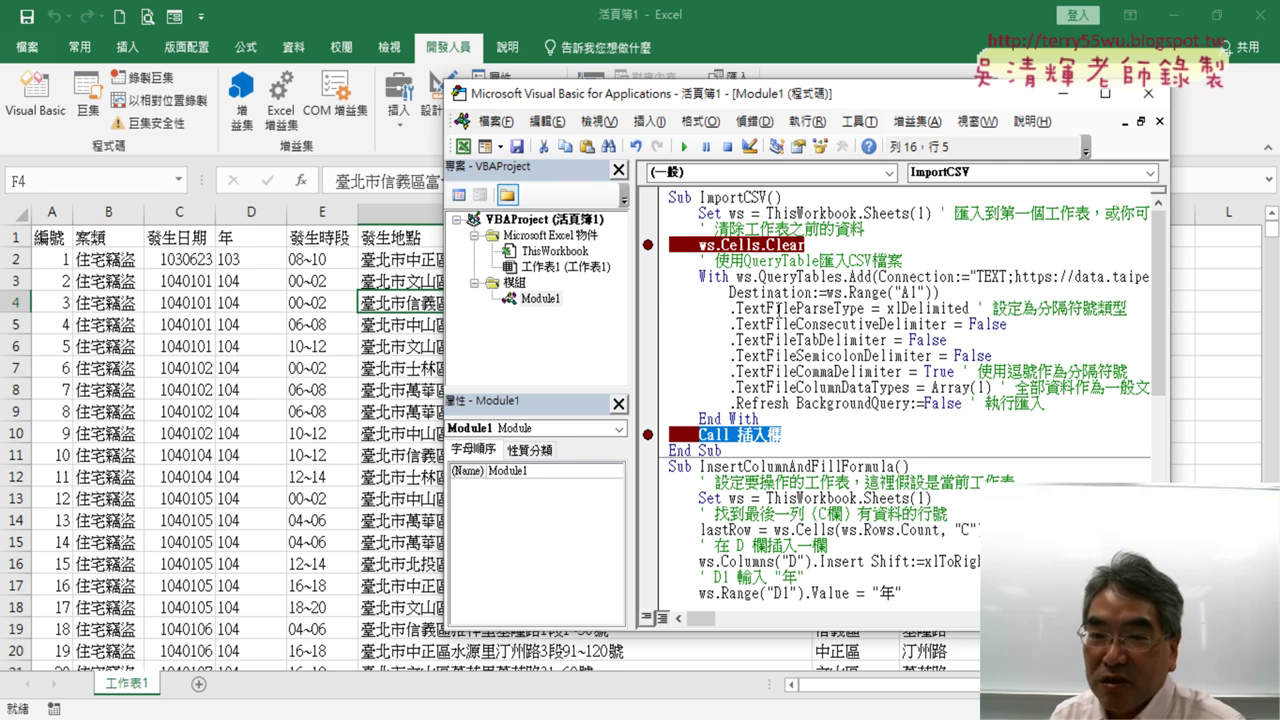
{"action": "left_click", "coordinate": [648, 244]}
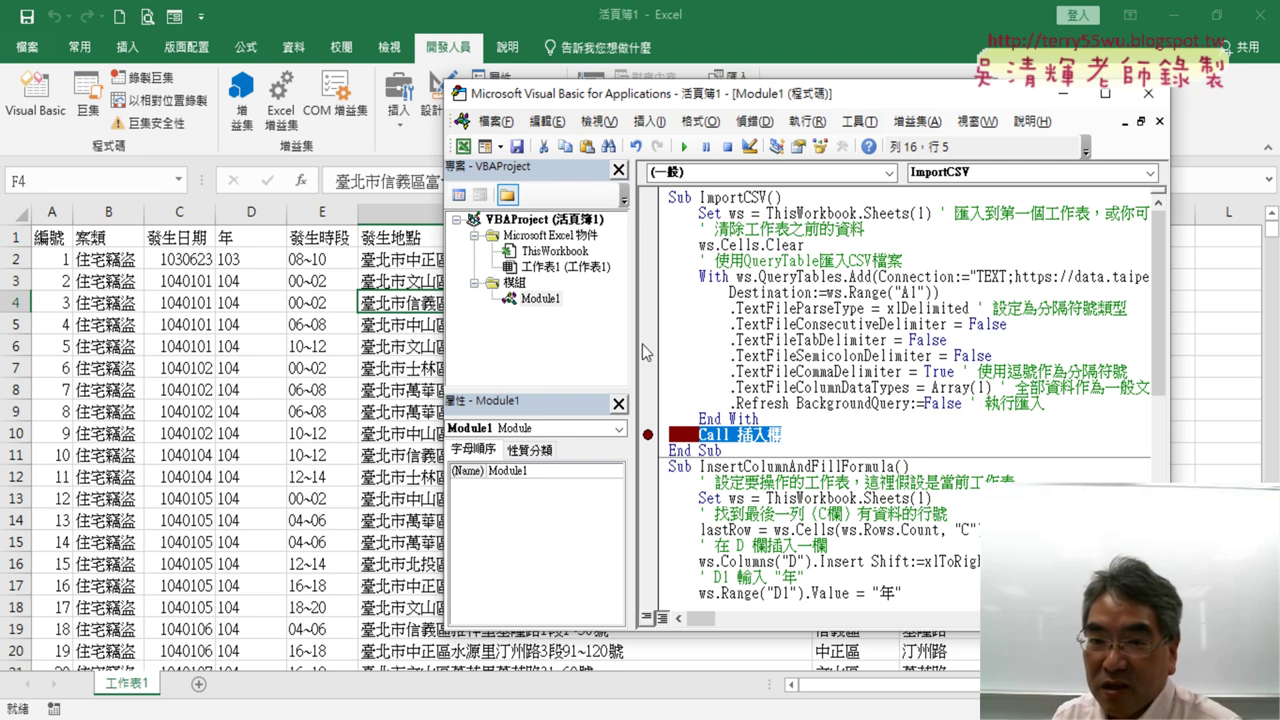
{"action": "left_click", "coordinate": [648, 434]}
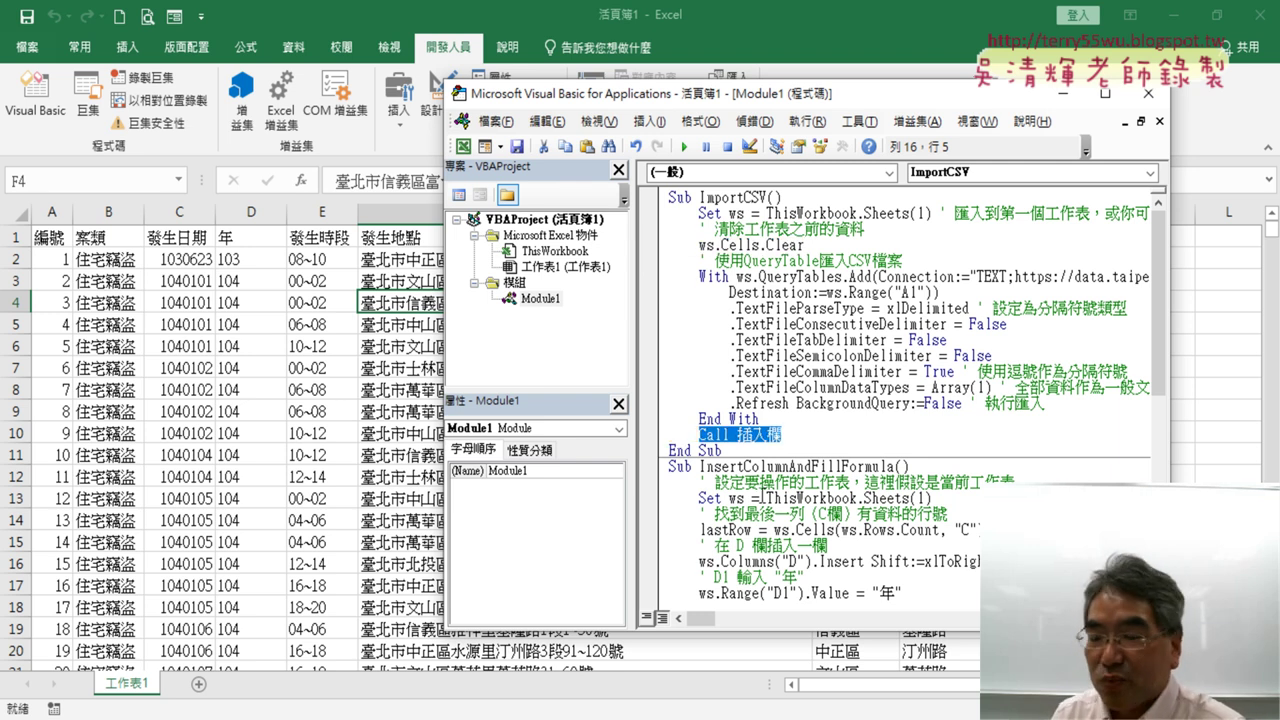
{"action": "left_click", "coordinate": [653, 247]}
{"action": "left_click", "coordinate": [648, 436]}
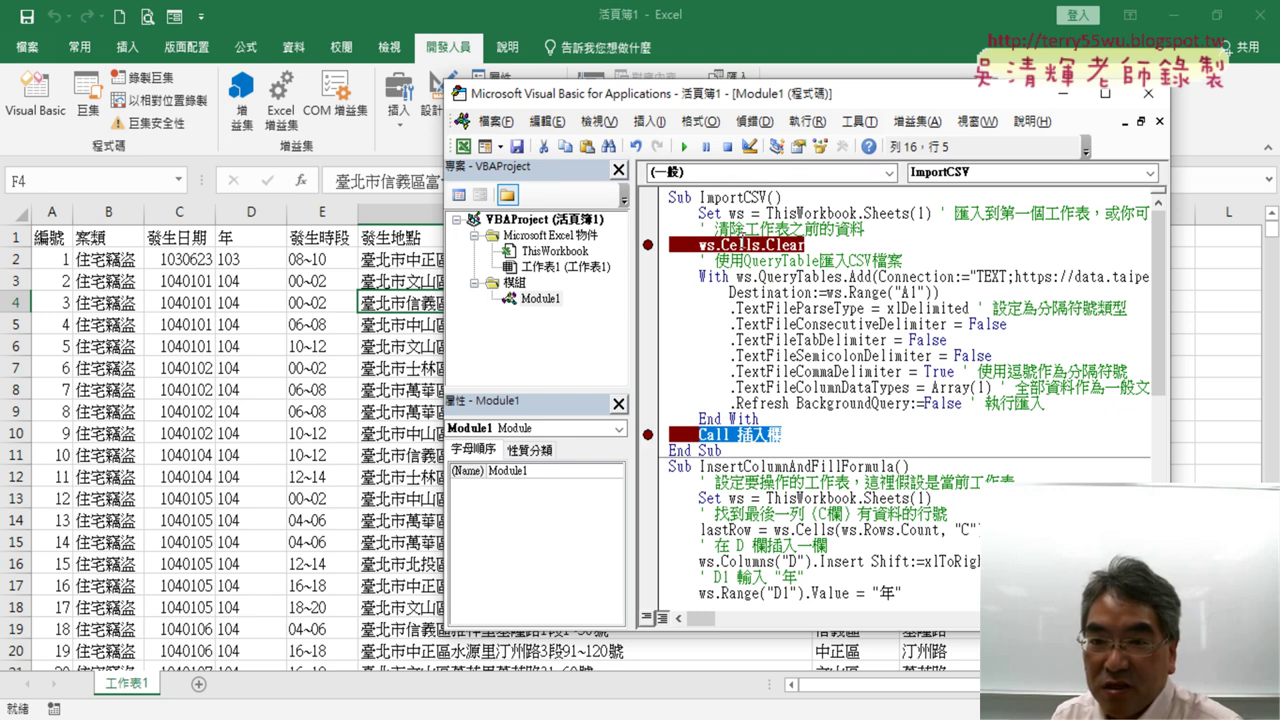
{"action": "left_click", "coordinate": [745, 243]}
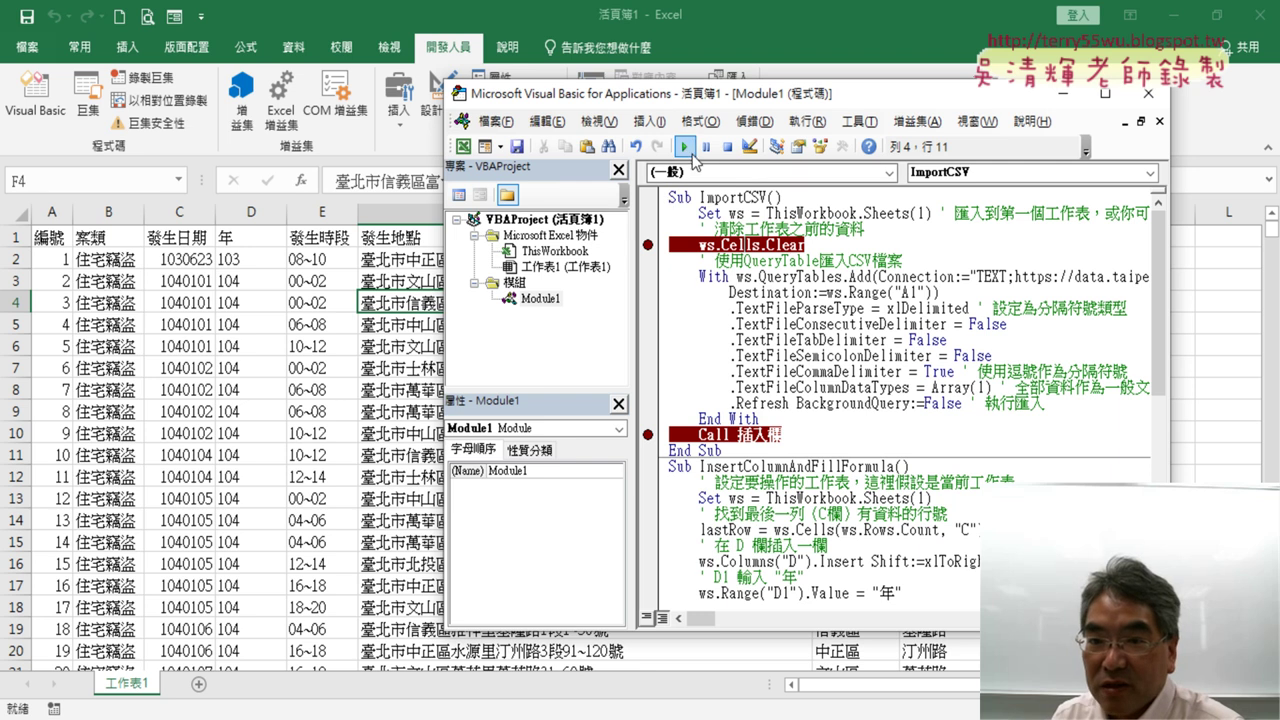
Run ImportCSV to the ws.Cells.Clear breakpoint, continue to Call 插入欄, and move the editor aside.
{"action": "left_click", "coordinate": [686, 147]}
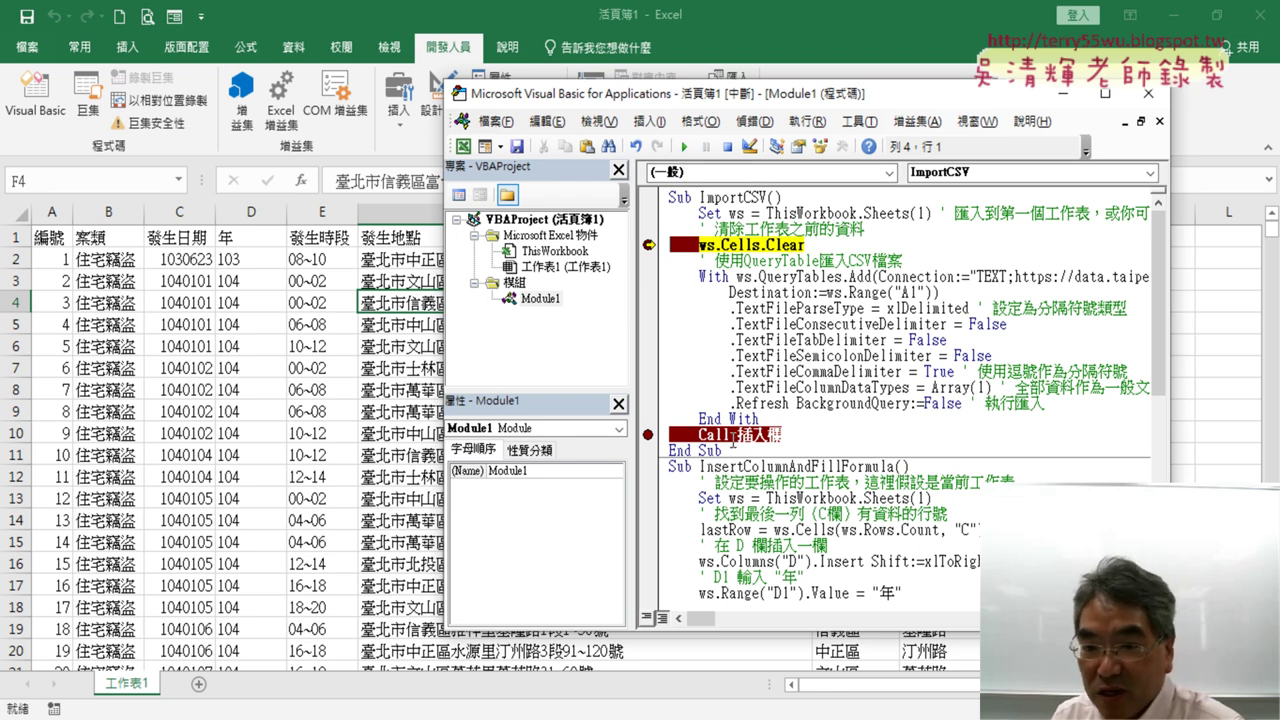
{"action": "left_click", "coordinate": [684, 147]}
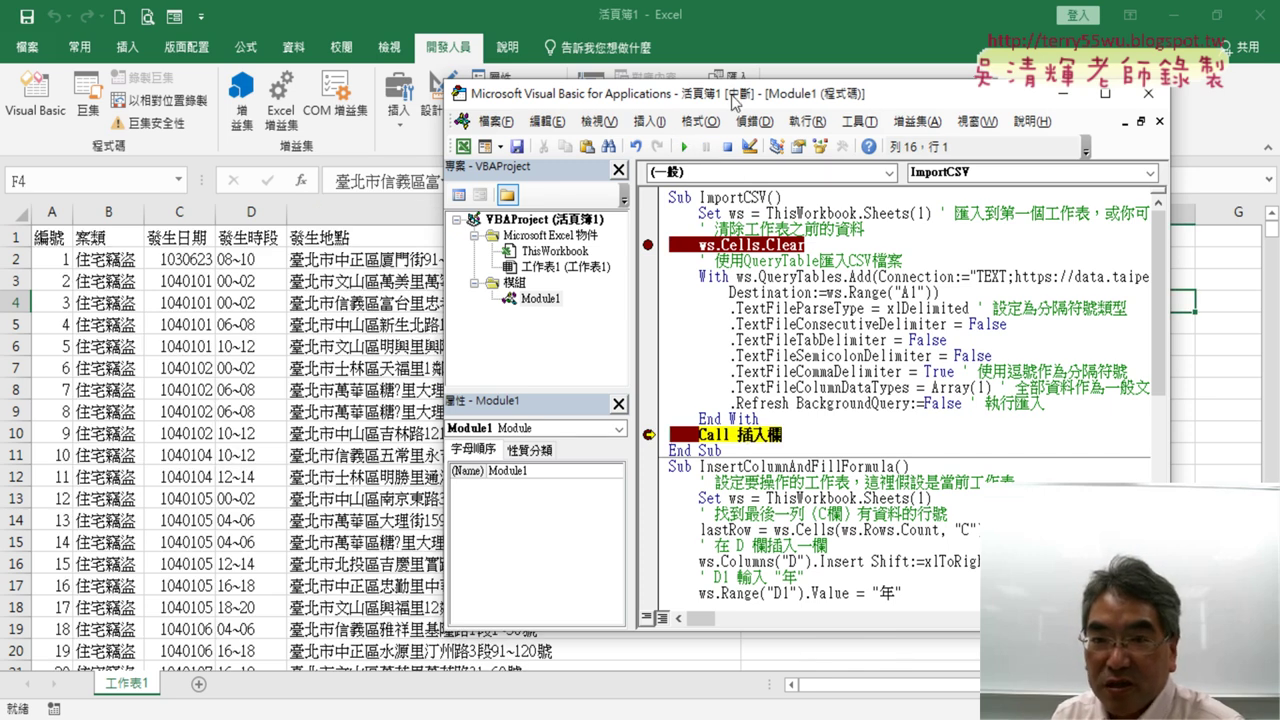
{"action": "mouse_move", "coordinate": [735, 108]}
{"action": "left_mouse_down"}
{"action": "mouse_move", "coordinate": [922, 244]}
{"action": "mouse_move", "coordinate": [855, 143]}
{"action": "mouse_move", "coordinate": [843, 62]}
{"action": "left_mouse_up"}
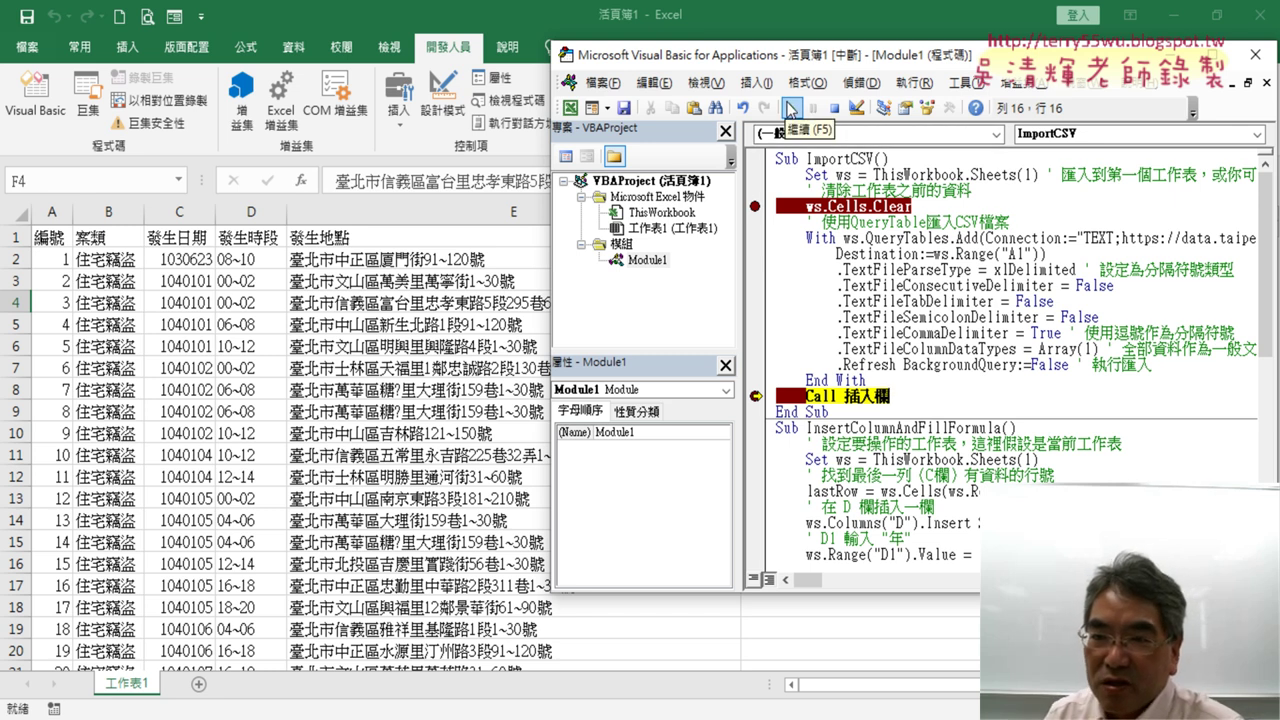
Step into 插入欄 with F8 through its first statements, then continue to completion.
{"action": "left_click", "coordinate": [862, 83]}
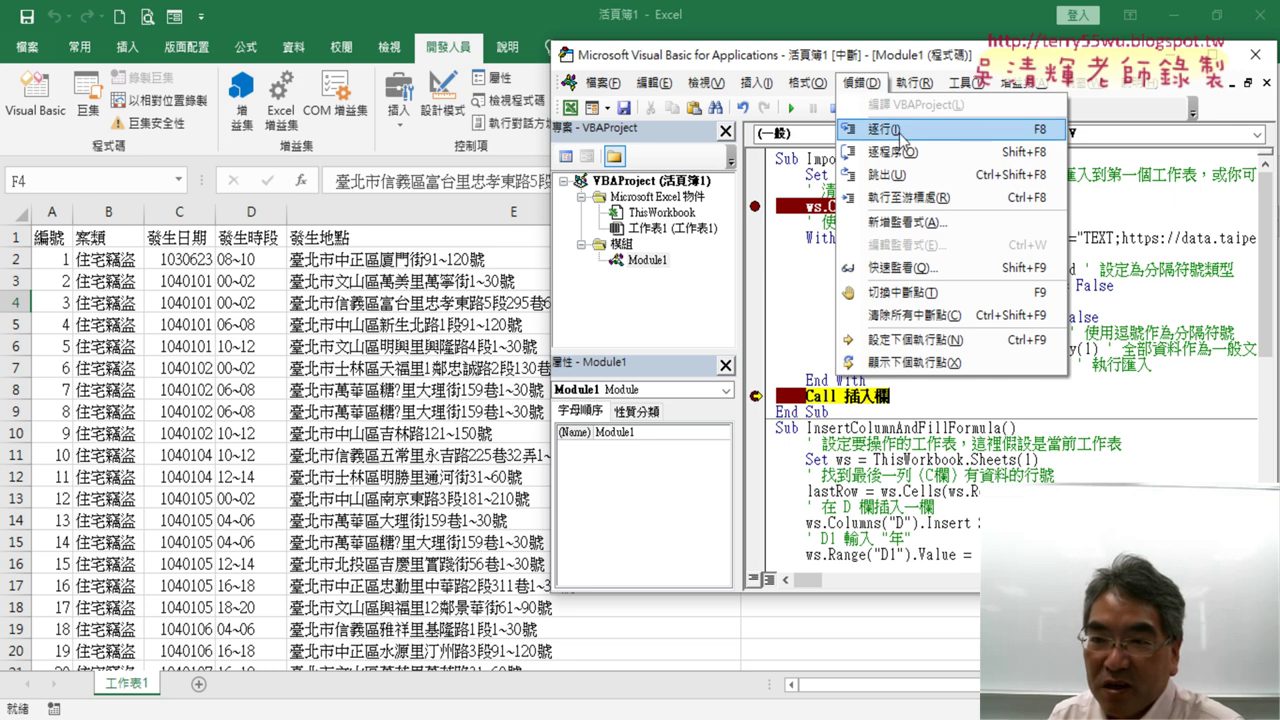
{"action": "left_click", "coordinate": [935, 396]}
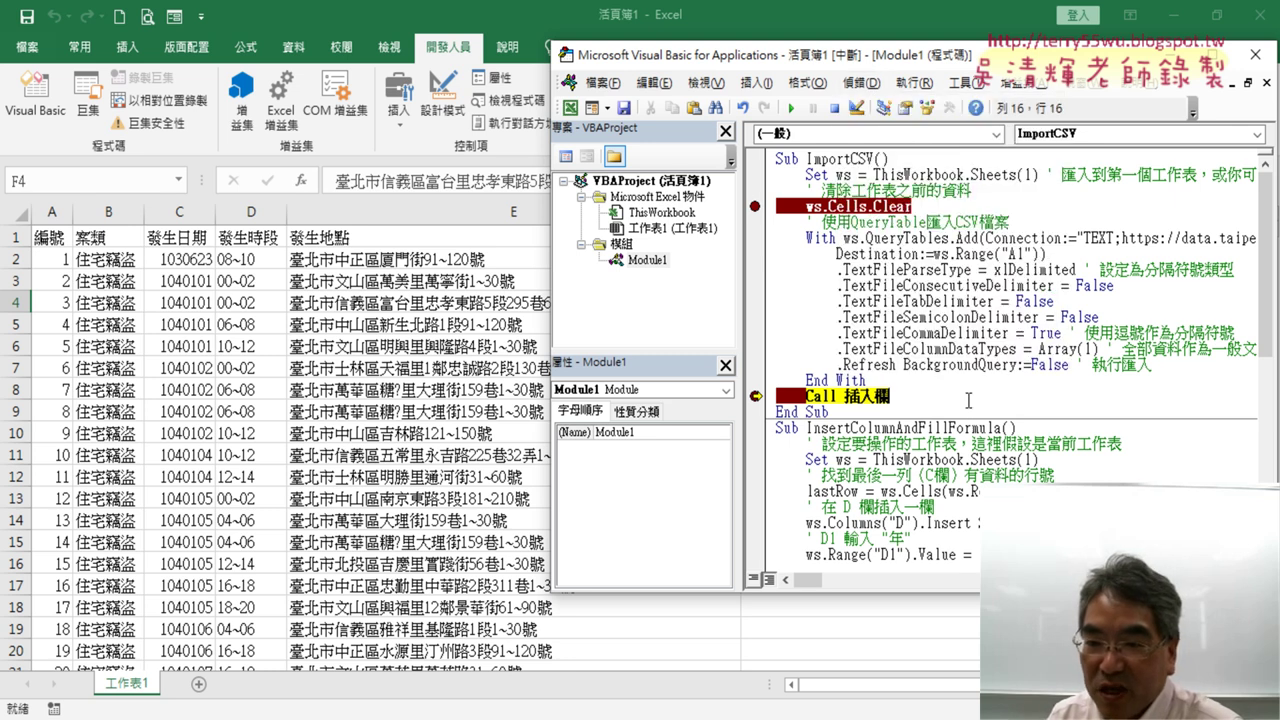
{"action": "key", "text": "F8"}
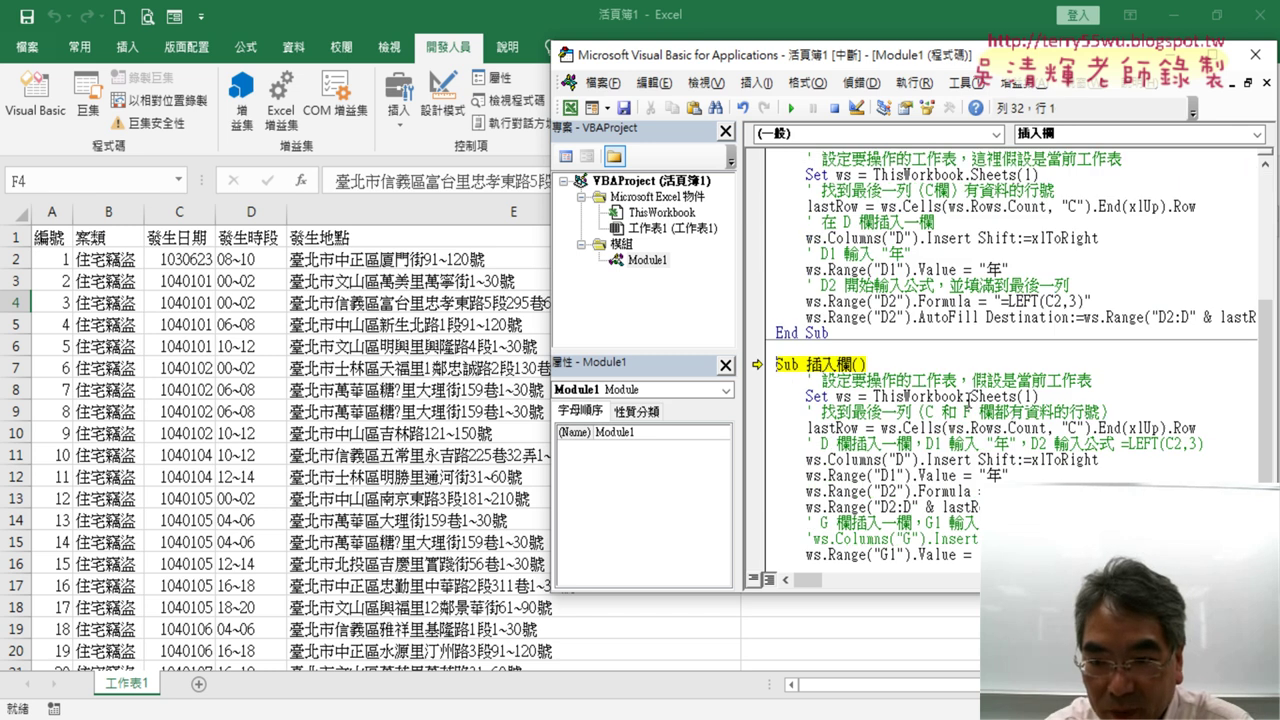
{"action": "scroll", "coordinate": [916, 283], "scroll_direction": "up", "scroll_amount": 3}
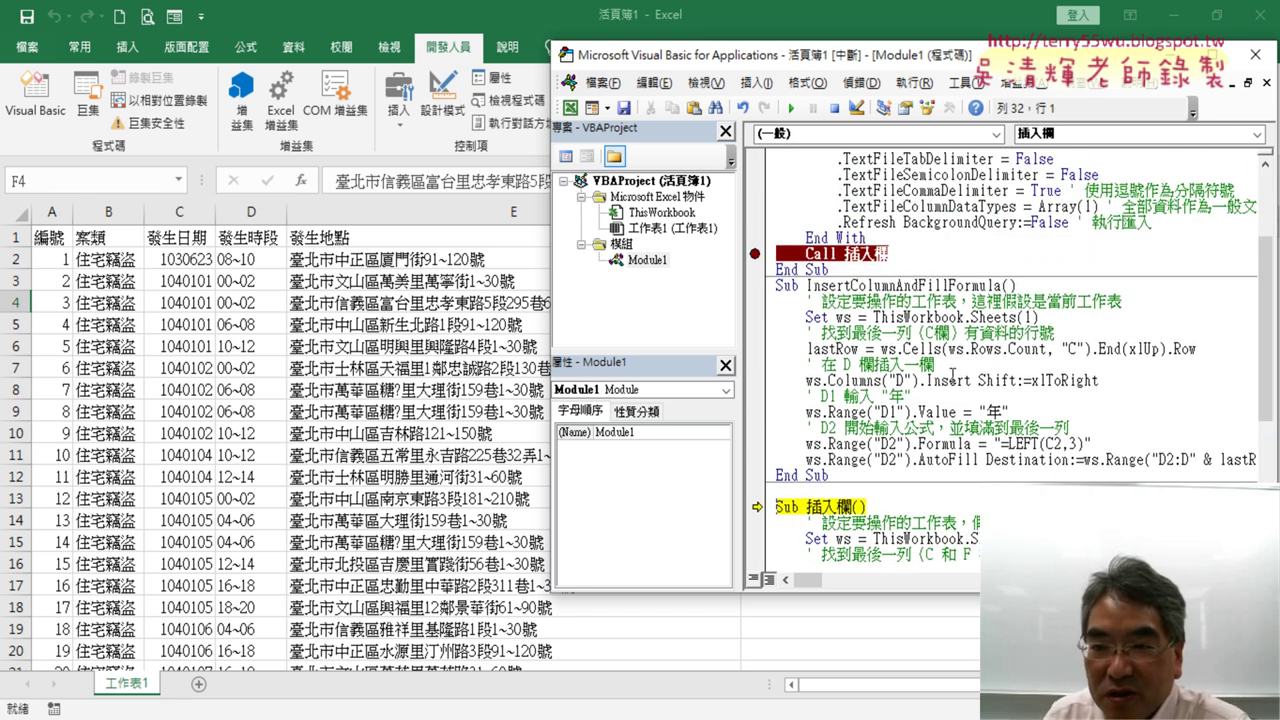
{"action": "left_click", "coordinate": [895, 254]}
{"action": "scroll", "coordinate": [848, 490], "scroll_direction": "down", "scroll_amount": 3}
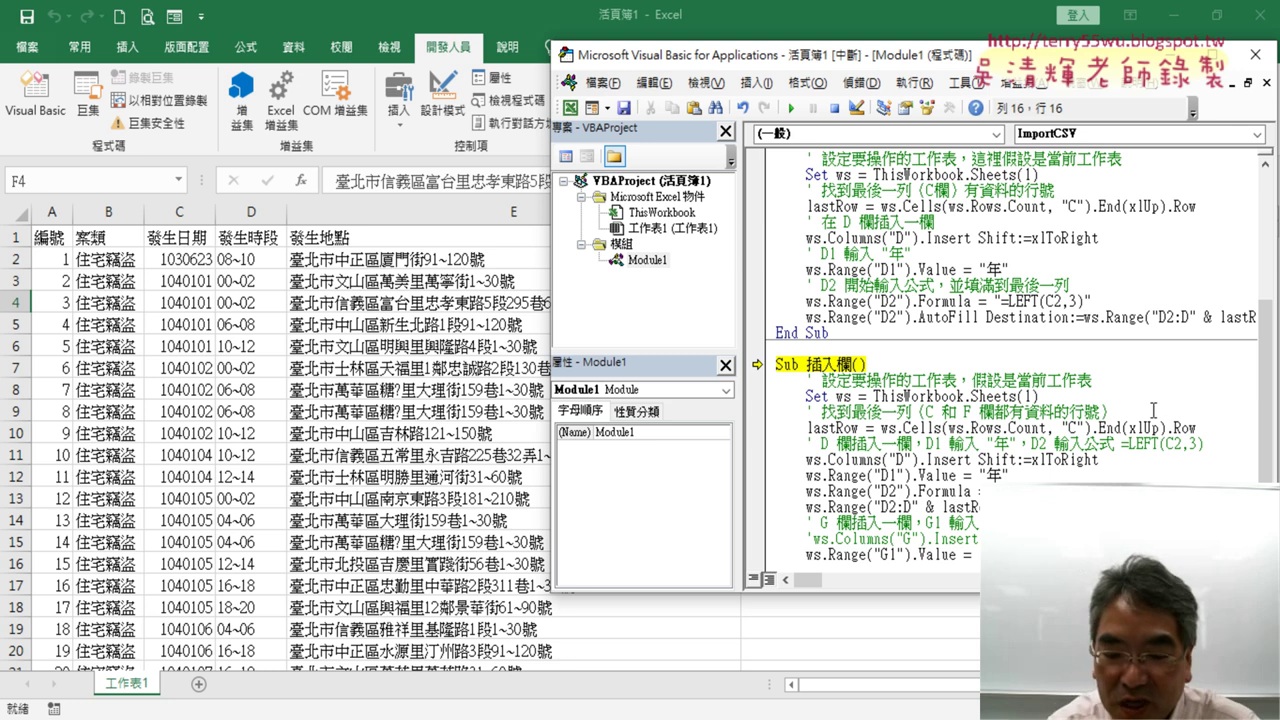
{"action": "key", "text": "F8"}
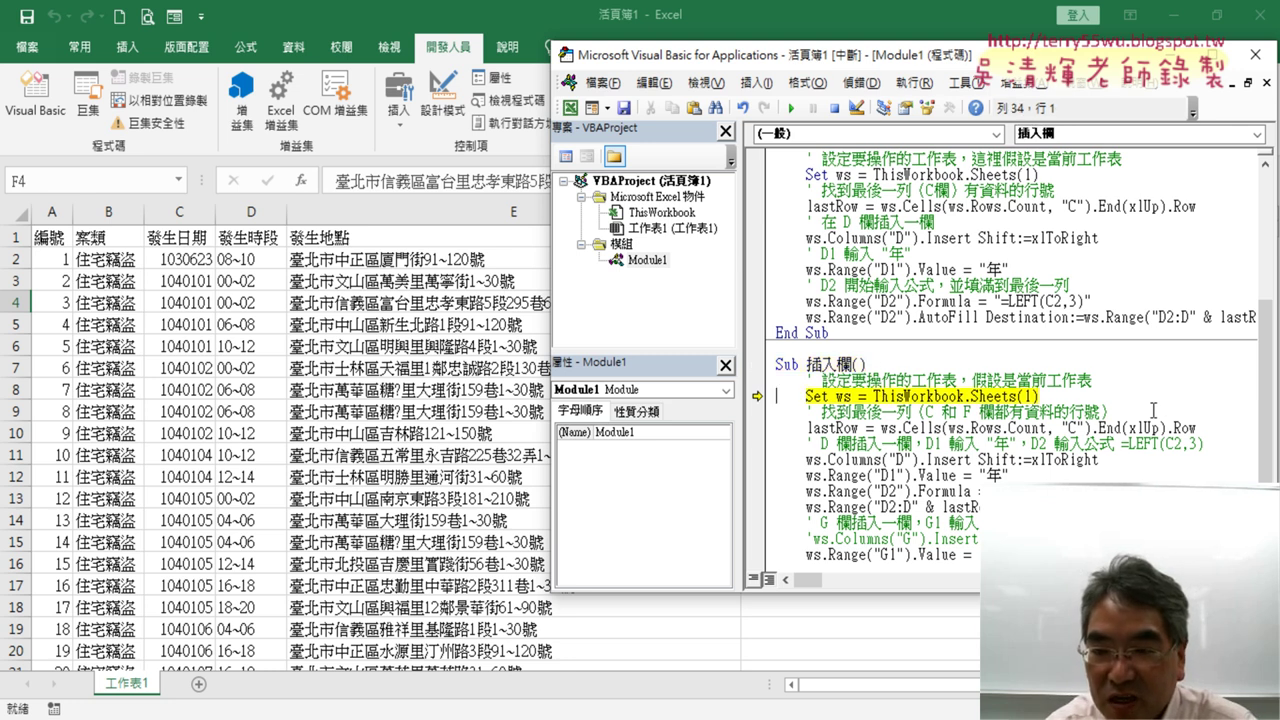
{"action": "key", "text": "F8"}
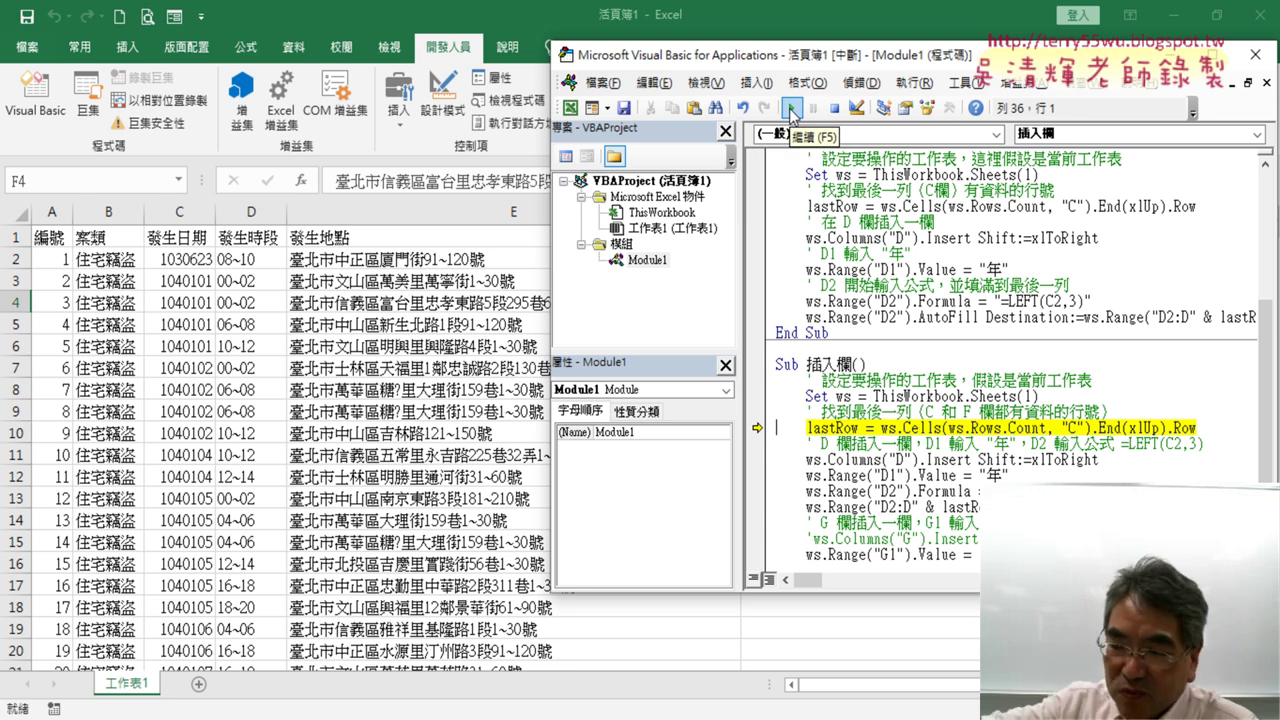
{"action": "left_click", "coordinate": [791, 108]}
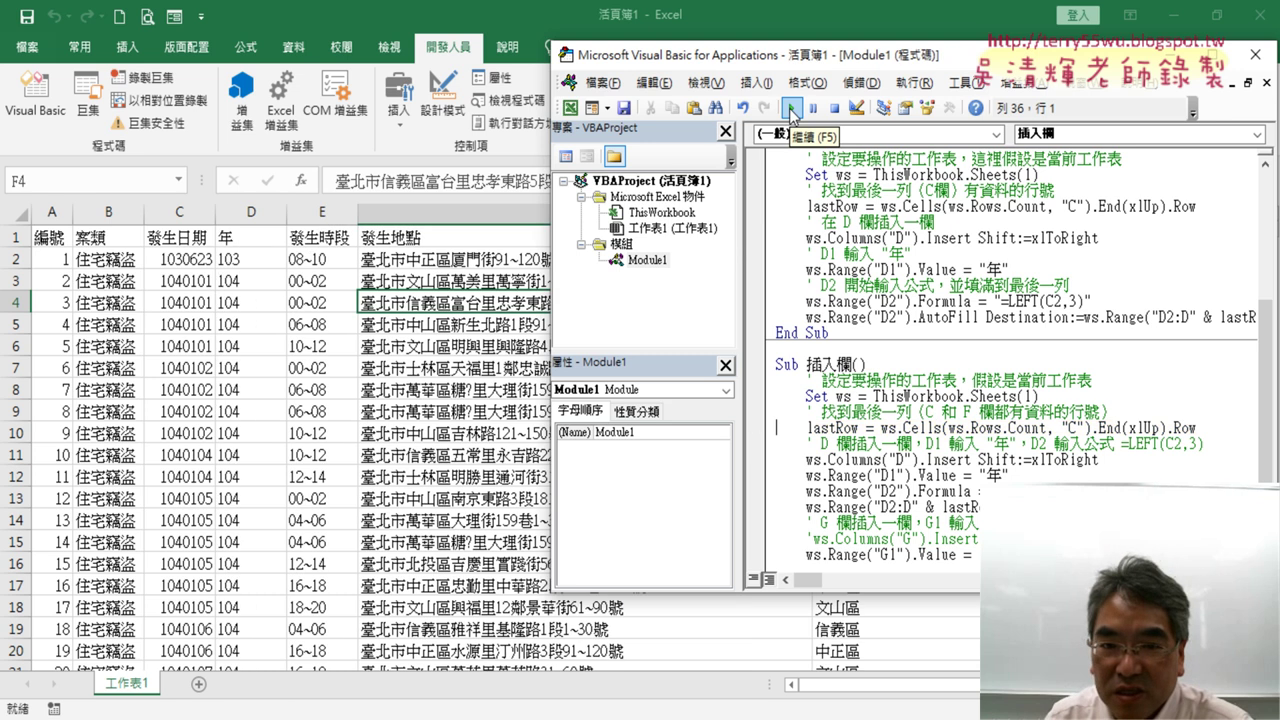
{"action": "left_click", "coordinate": [242, 218]}
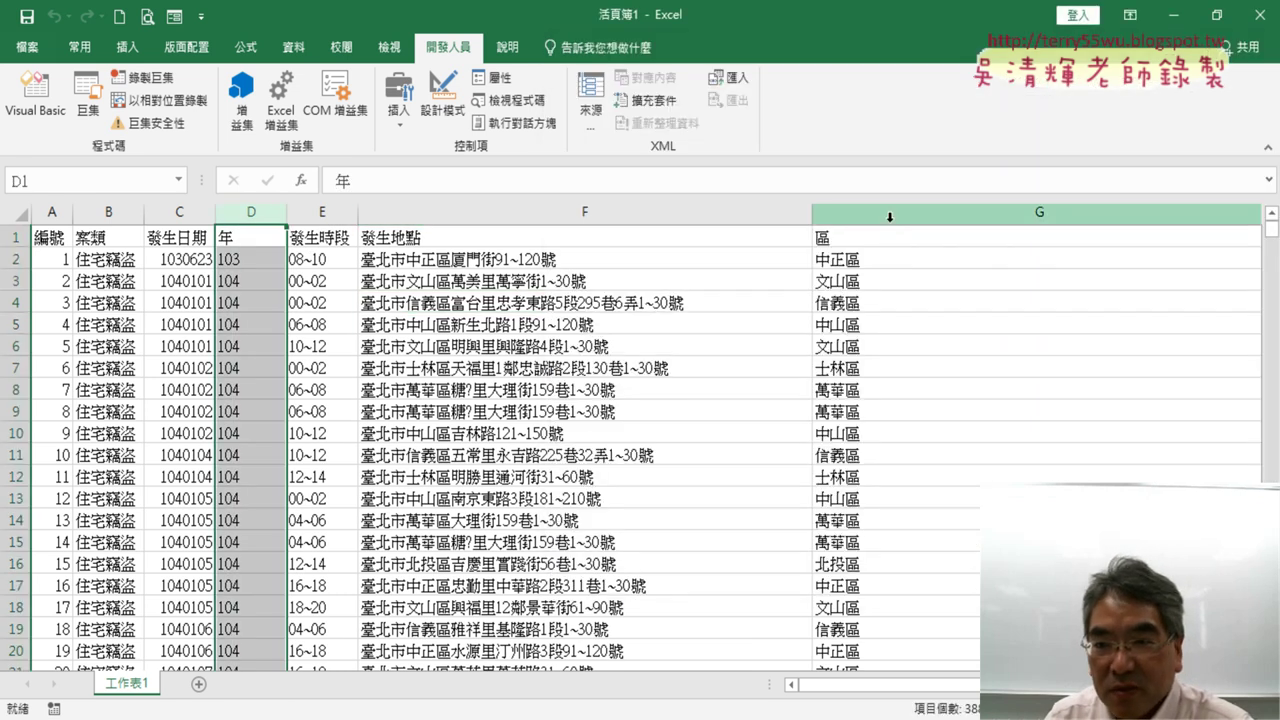
{"action": "left_click", "coordinate": [830, 213]}
{"action": "left_click_drag", "start_coordinate": [875, 688], "coordinate": [930, 686]}
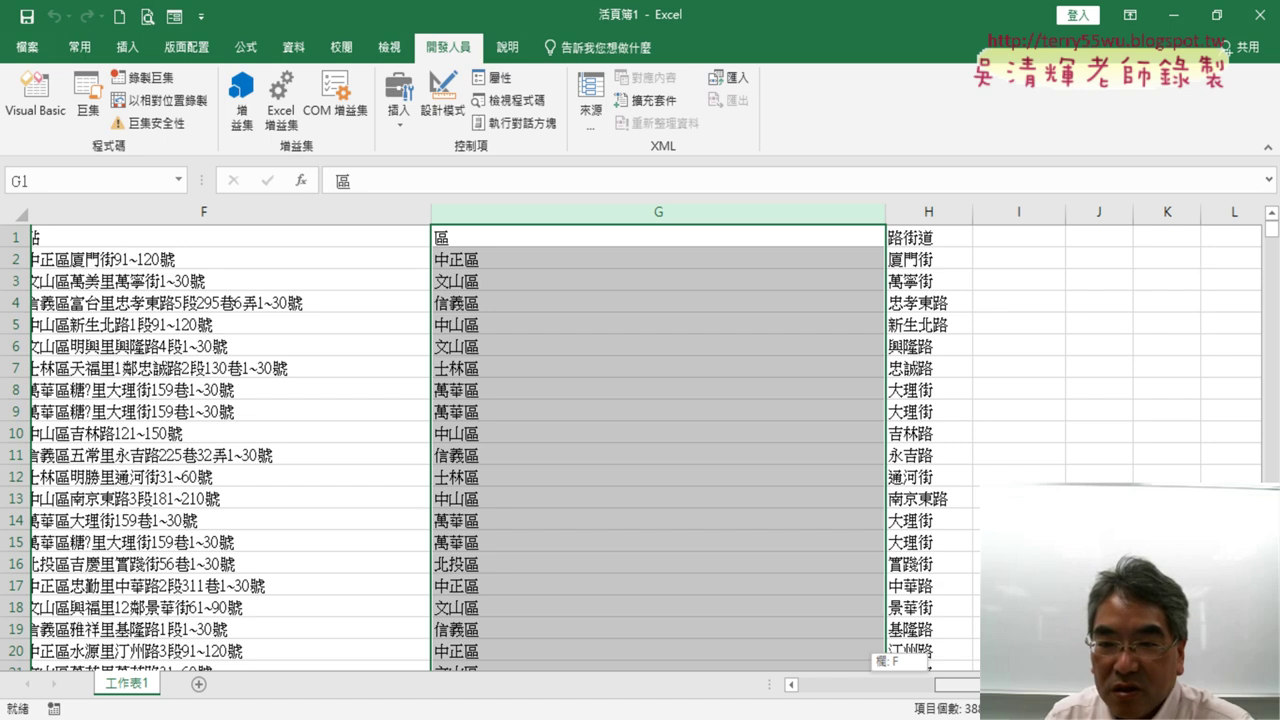
{"action": "mouse_move", "coordinate": [930, 688]}
{"action": "left_mouse_down"}
{"action": "mouse_move", "coordinate": [803, 693]}
{"action": "mouse_move", "coordinate": [950, 703]}
{"action": "mouse_move", "coordinate": [805, 700]}
{"action": "left_mouse_up"}
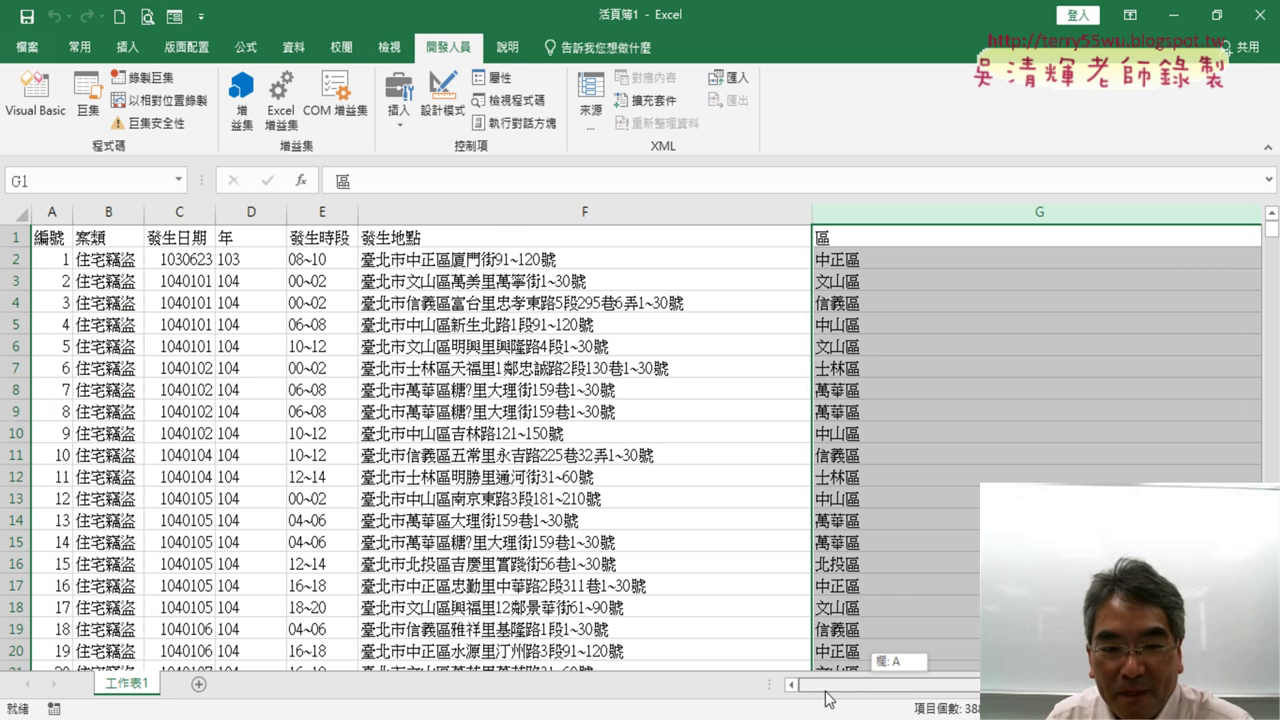
{"action": "left_click", "coordinate": [35, 95]}
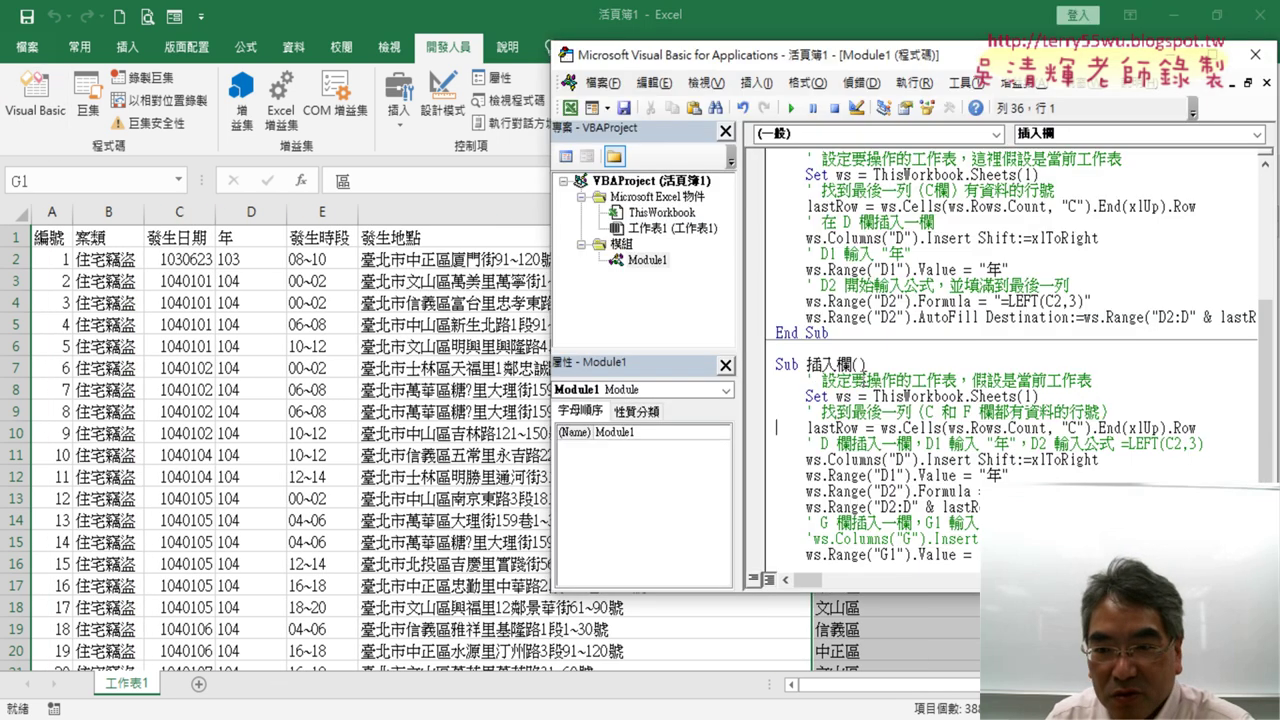
Remove the breakpoints on ws.Cells.Clear and Call 插入欄, then run ImportCSV uninterrupted.
{"action": "scroll", "coordinate": [915, 455], "scroll_direction": "up", "scroll_amount": 5}
{"action": "scroll", "coordinate": [915, 455], "scroll_direction": "up", "scroll_amount": 1}
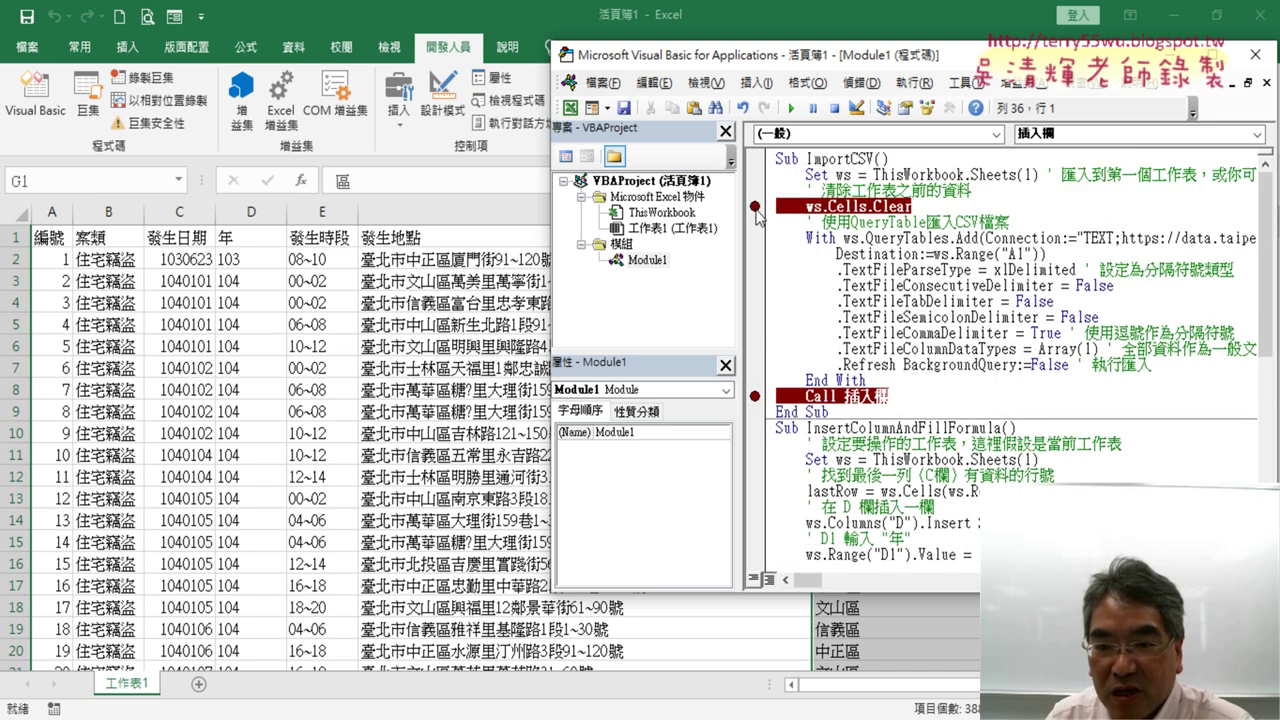
{"action": "left_click", "coordinate": [755, 206]}
{"action": "left_click", "coordinate": [755, 396]}
{"action": "left_click", "coordinate": [914, 333]}
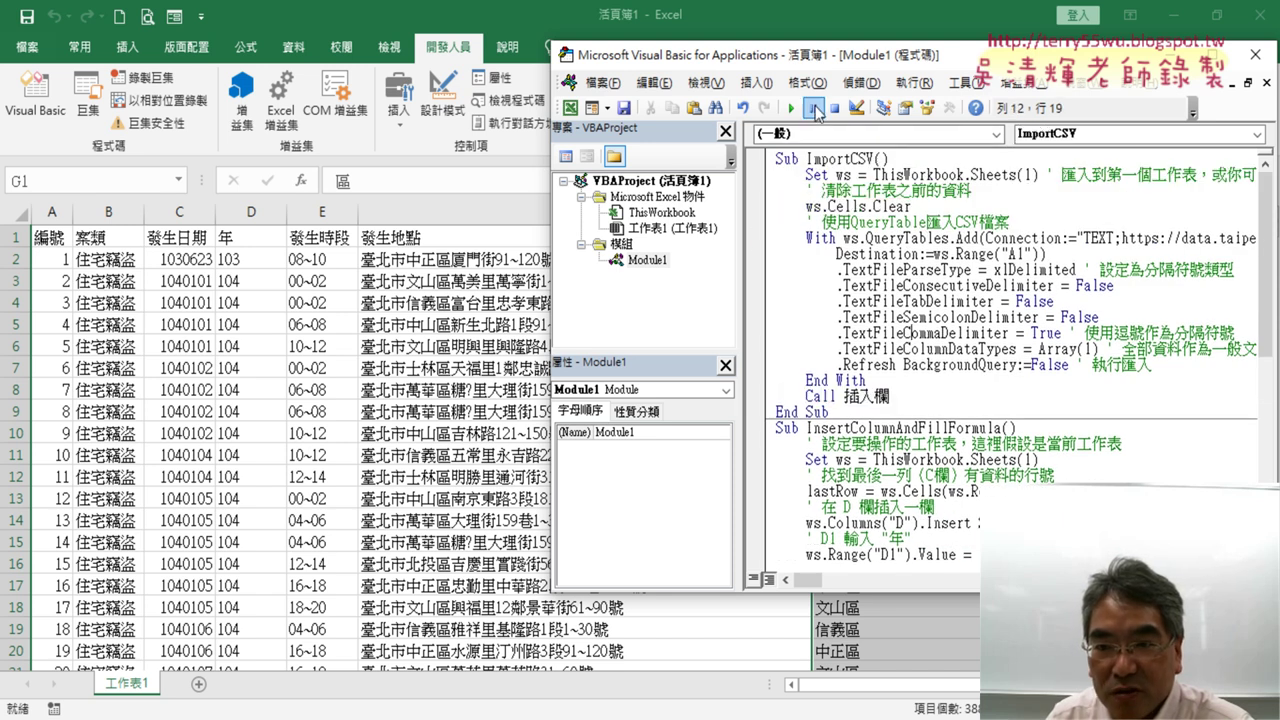
{"action": "left_click", "coordinate": [791, 108]}
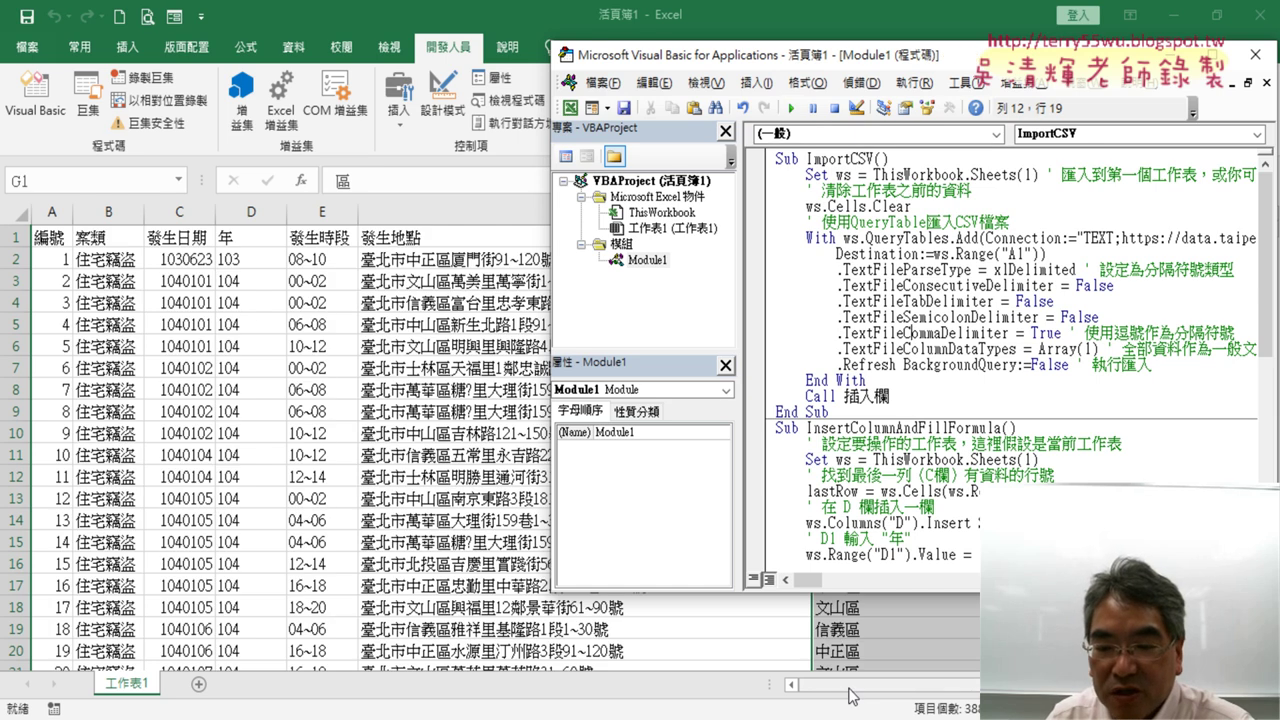
Set a new breakpoint on the With ws.QueryTables.Add statement in ImportCSV.
{"action": "mouse_move", "coordinate": [845, 686]}
{"action": "left_mouse_down"}
{"action": "mouse_move", "coordinate": [910, 686]}
{"action": "mouse_move", "coordinate": [845, 688]}
{"action": "left_mouse_up"}
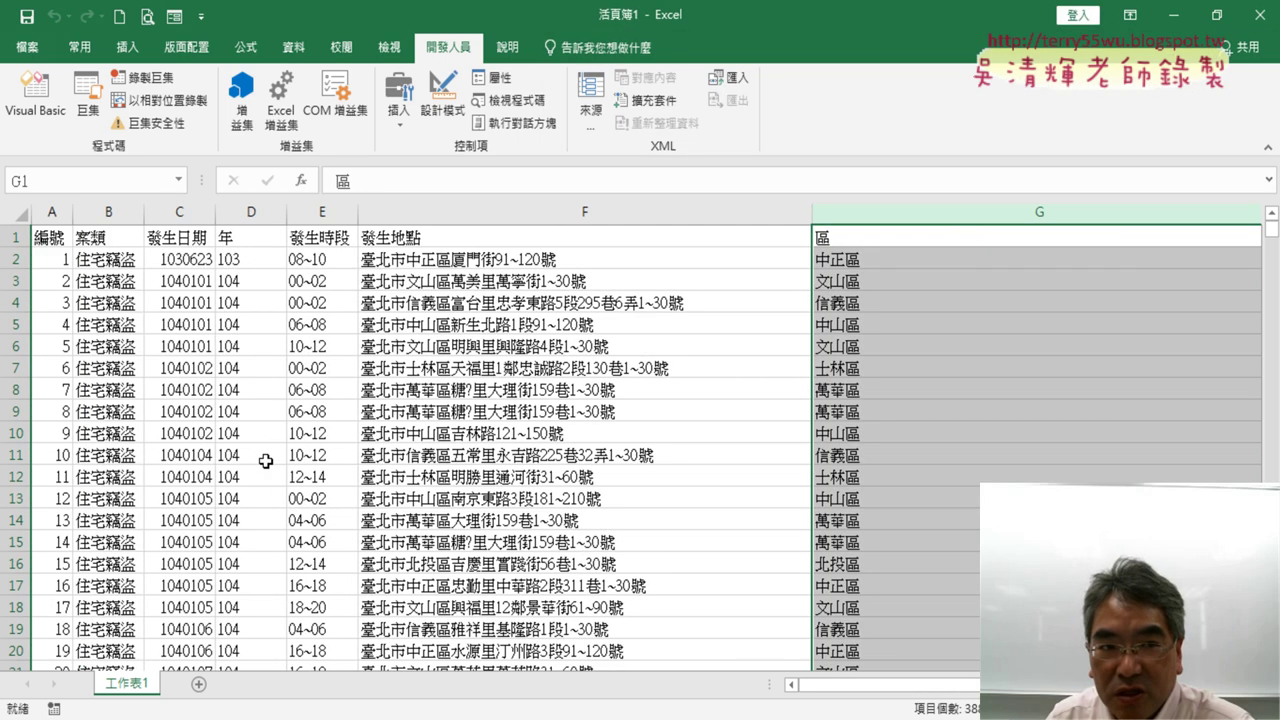
{"action": "left_click", "coordinate": [36, 100]}
{"action": "left_click", "coordinate": [927, 205]}
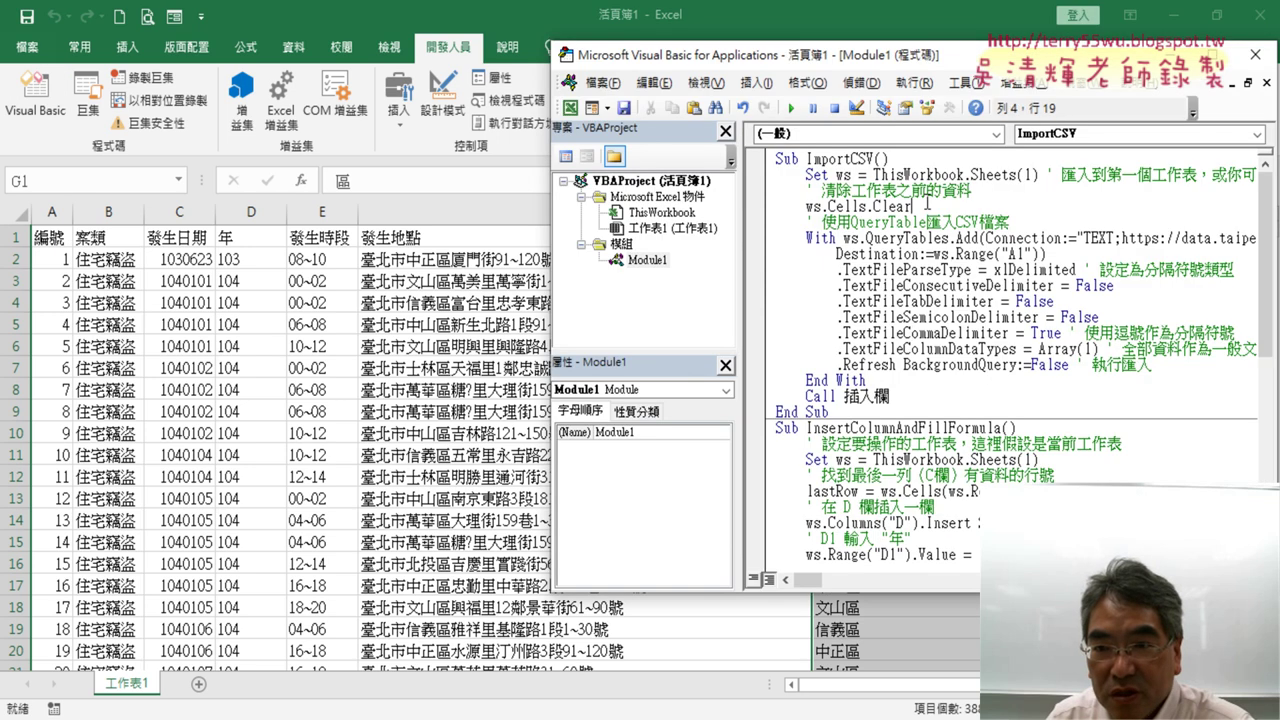
{"action": "left_click", "coordinate": [756, 238]}
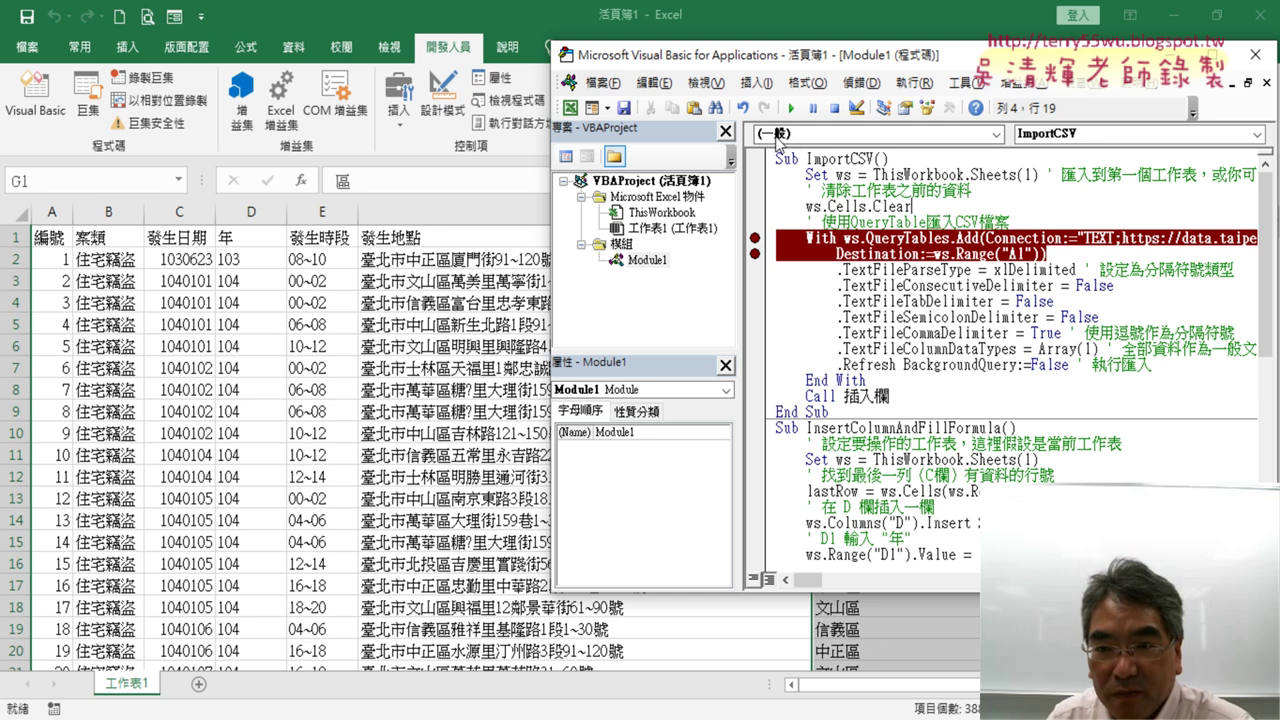
Run to the breakpoint, enlarge the code editor, and add a blank line after Call 插入欄.
{"action": "left_click", "coordinate": [789, 106]}
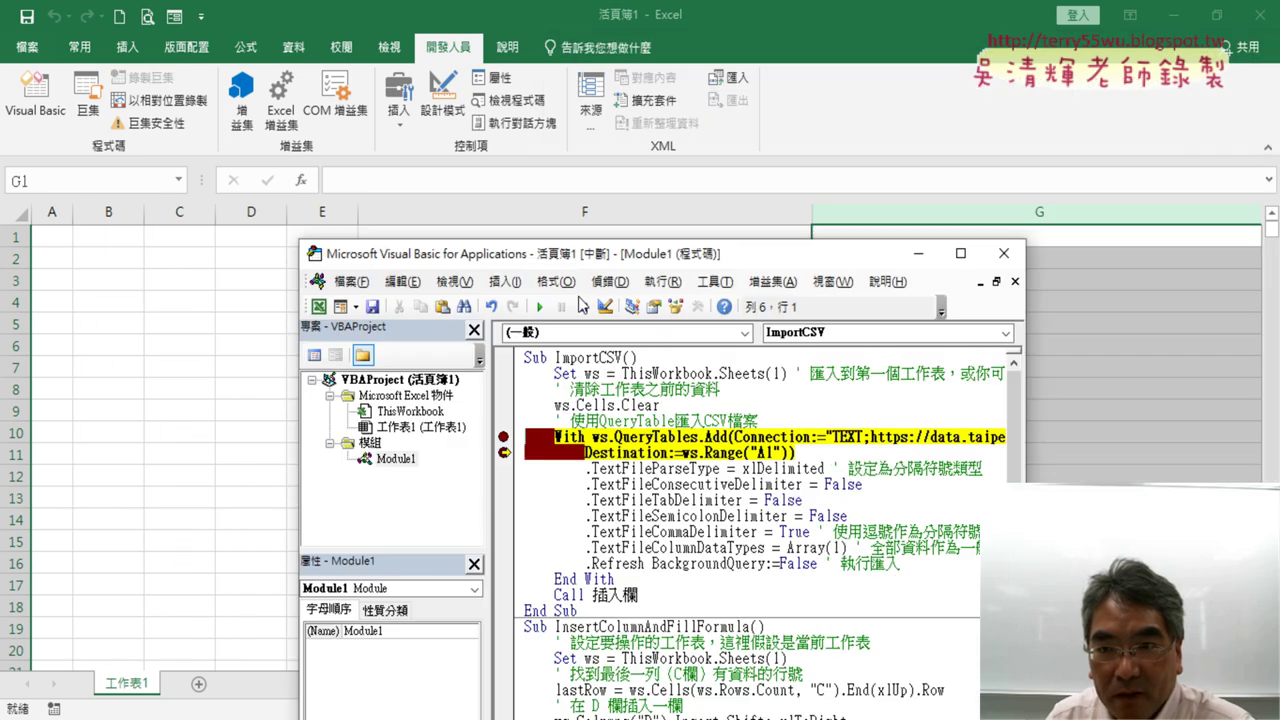
{"action": "mouse_move", "coordinate": [618, 256]}
{"action": "left_mouse_down"}
{"action": "mouse_move", "coordinate": [437, 392]}
{"action": "mouse_move", "coordinate": [475, 118]}
{"action": "left_mouse_up"}
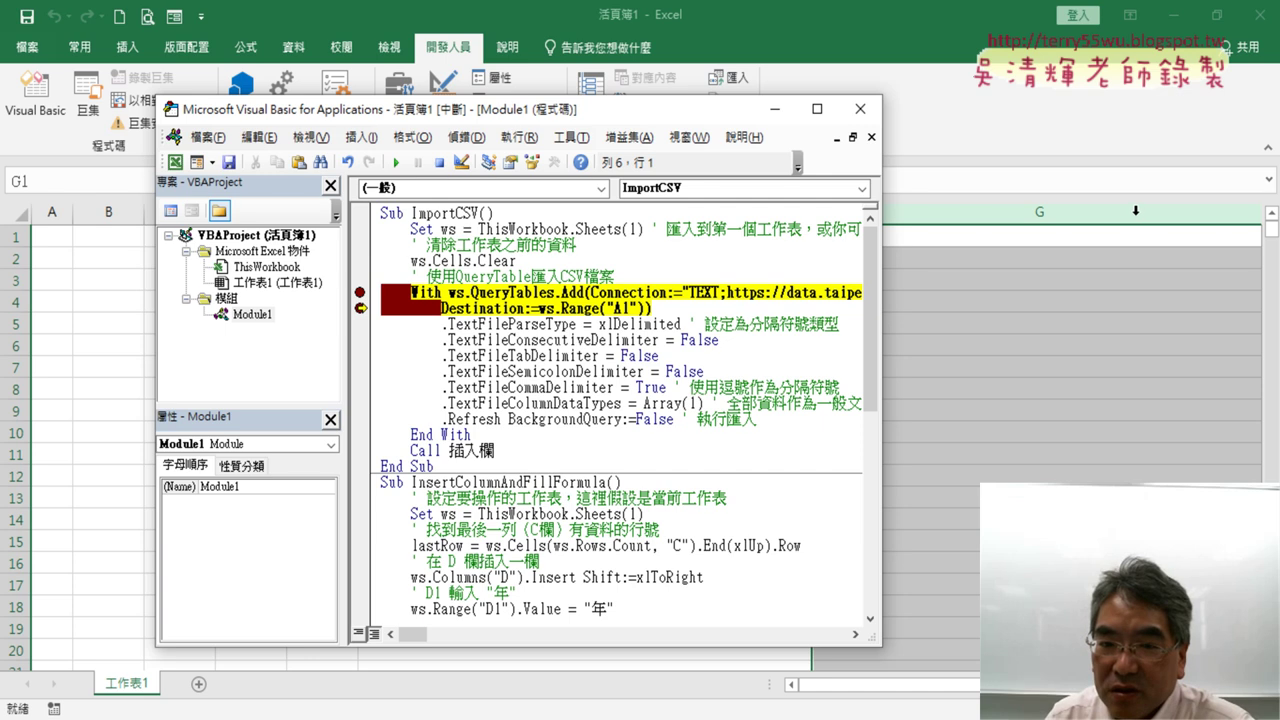
{"action": "left_click_drag", "start_coordinate": [880, 316], "coordinate": [1002, 313]}
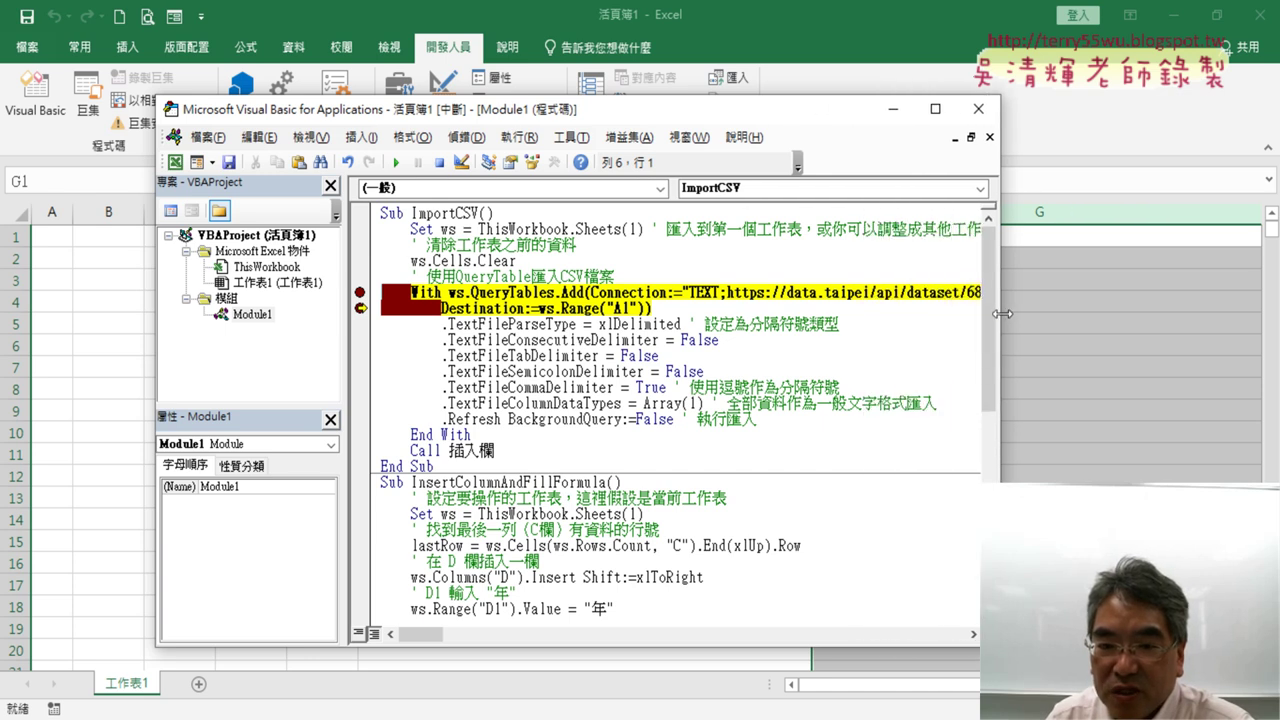
{"action": "left_click", "coordinate": [545, 451]}
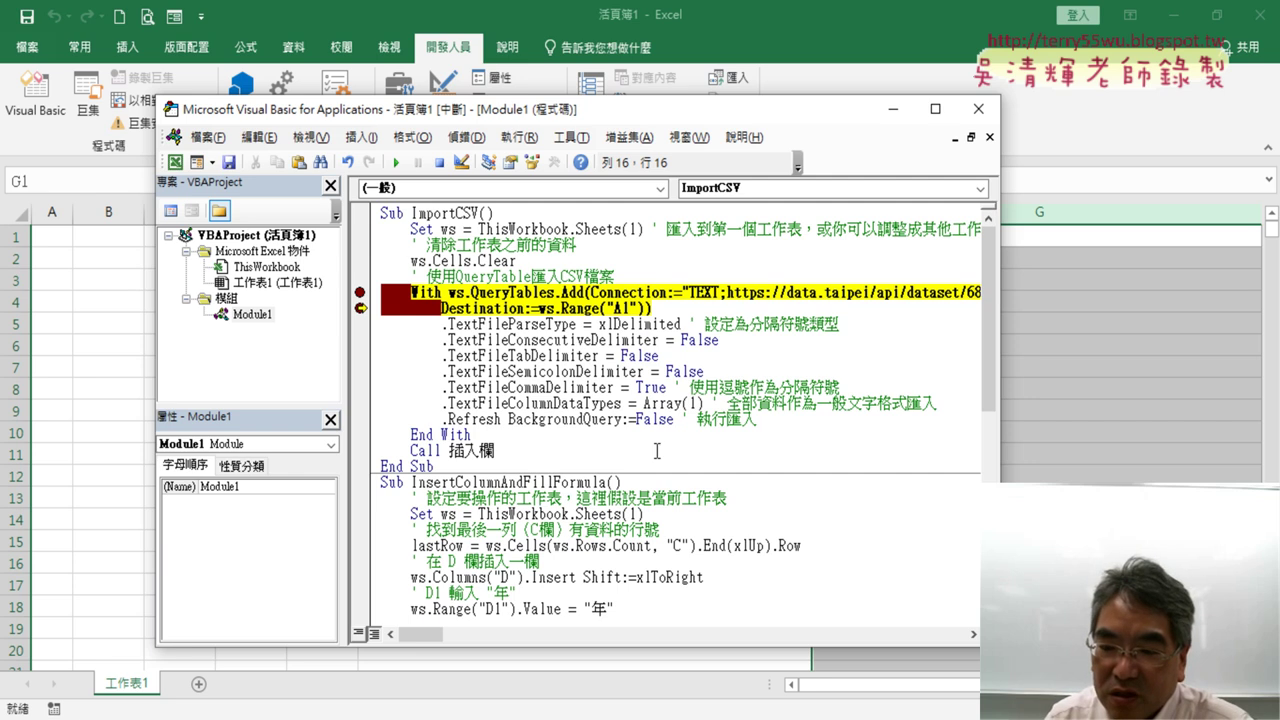
{"action": "key", "text": "Return"}
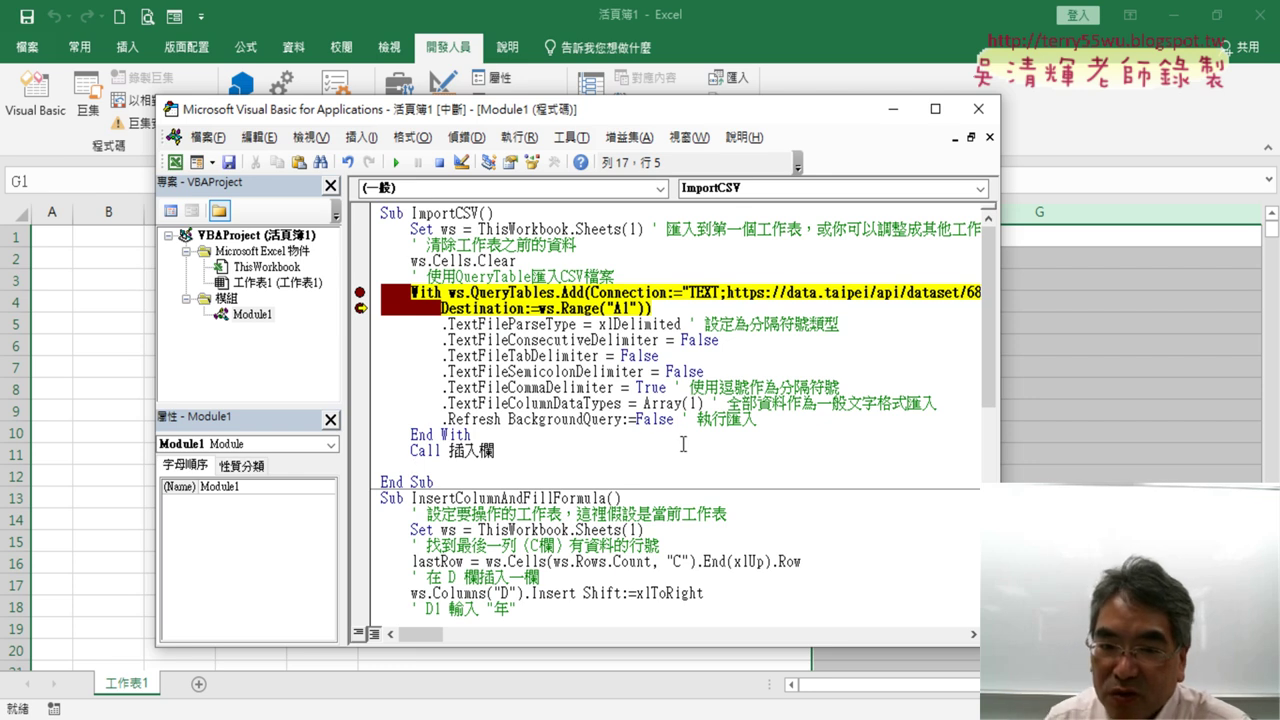
Set a breakpoint on Call 插入欄, resume the macro, and check the reimported data.
{"action": "left_click", "coordinate": [360, 450]}
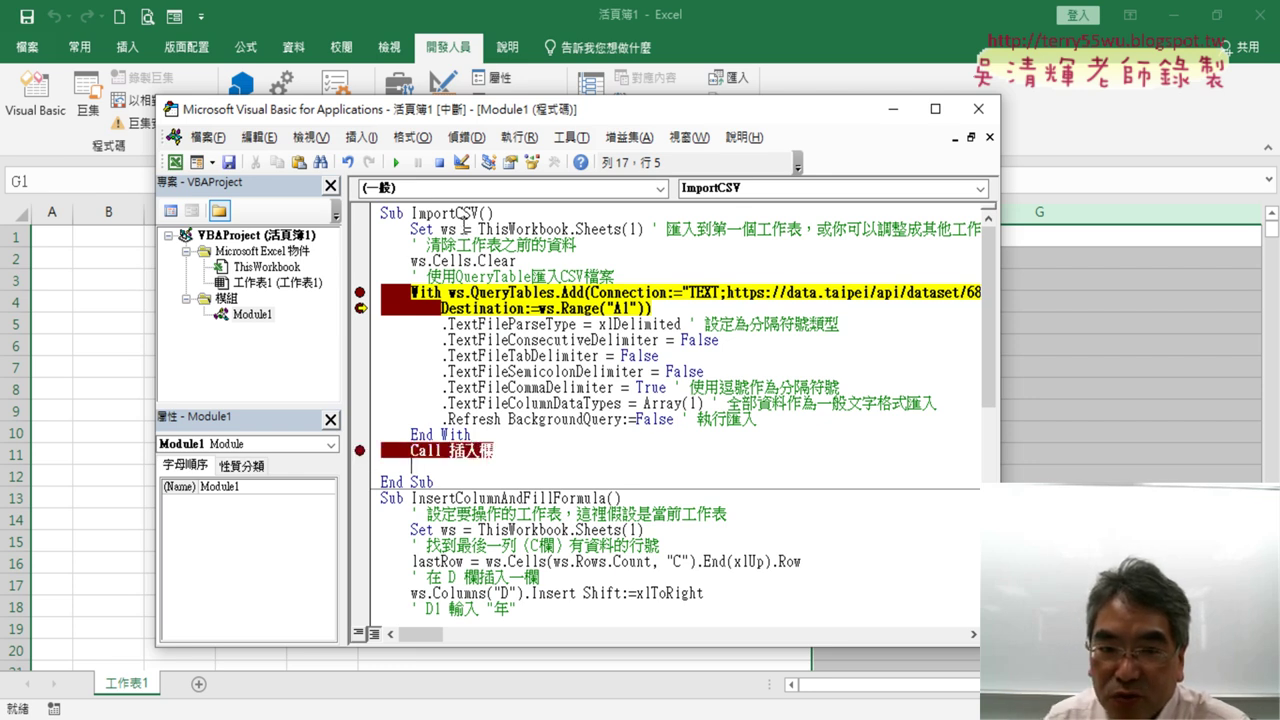
{"action": "left_click", "coordinate": [397, 162]}
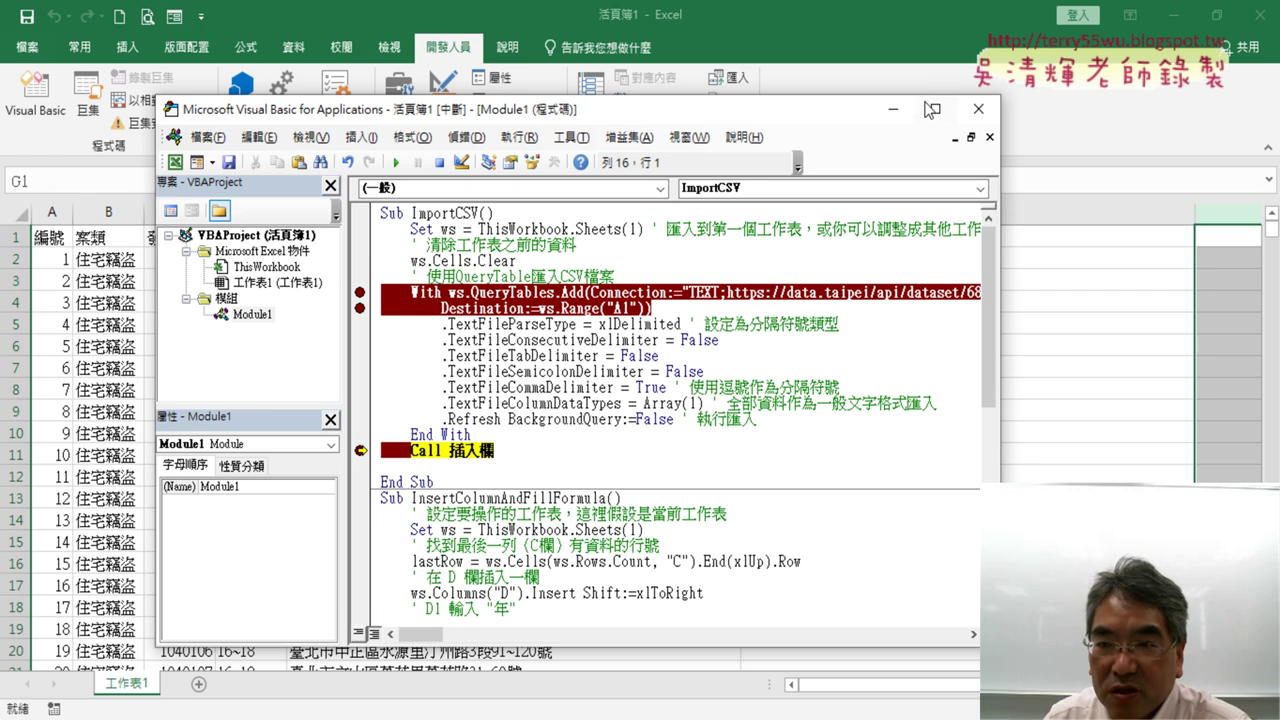
{"action": "left_click", "coordinate": [893, 108]}
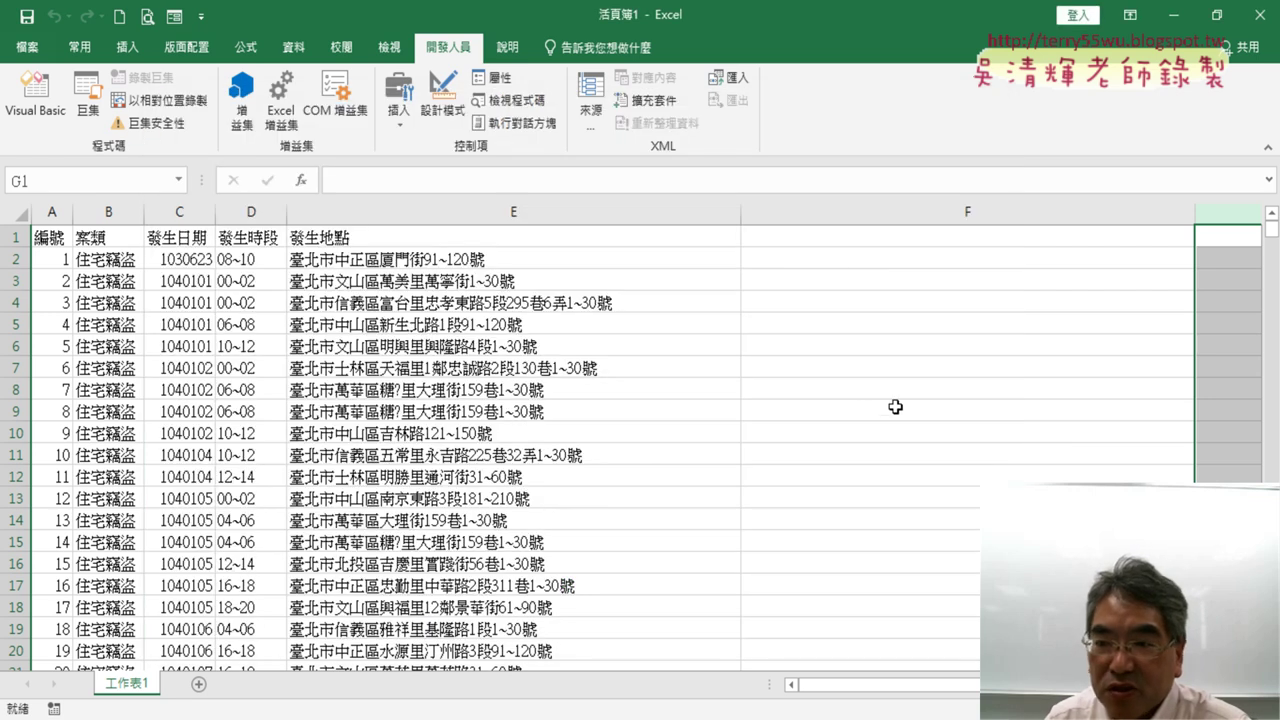
{"action": "left_click", "coordinate": [52, 108]}
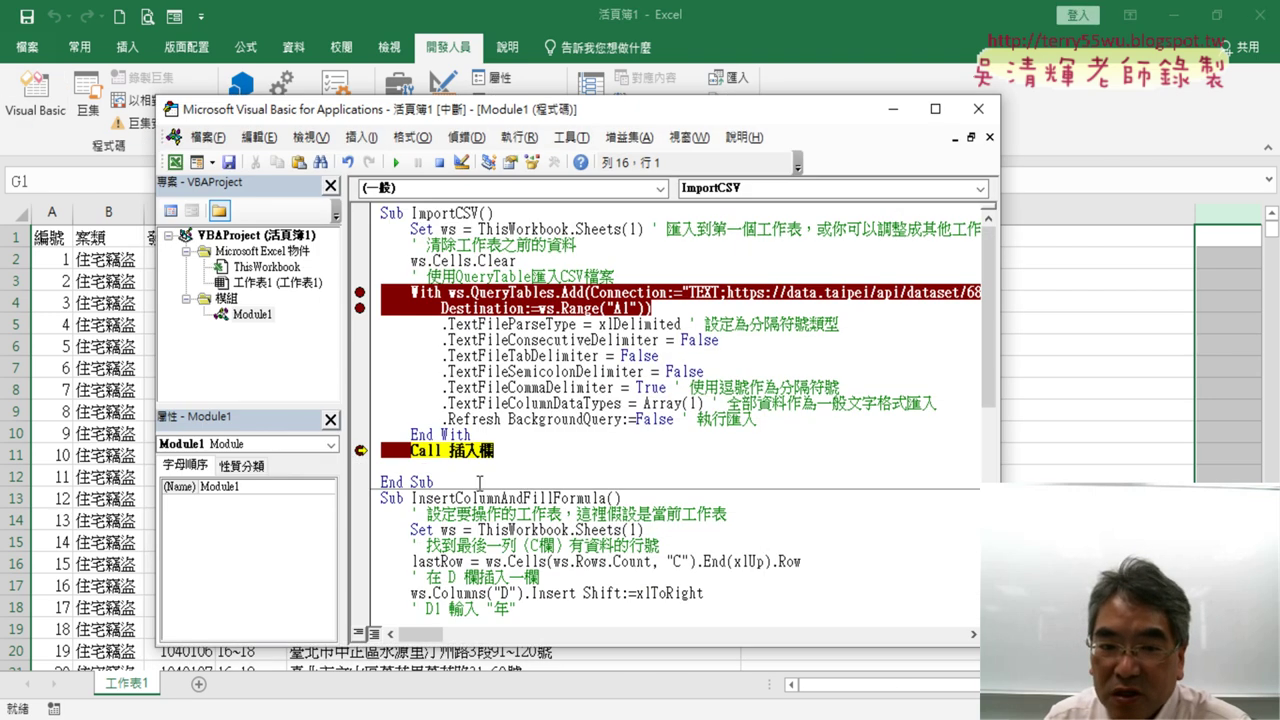
Type Columns. below Call 插入欄 and complete it with AutoFit from the member list.
{"action": "left_click", "coordinate": [490, 465]}
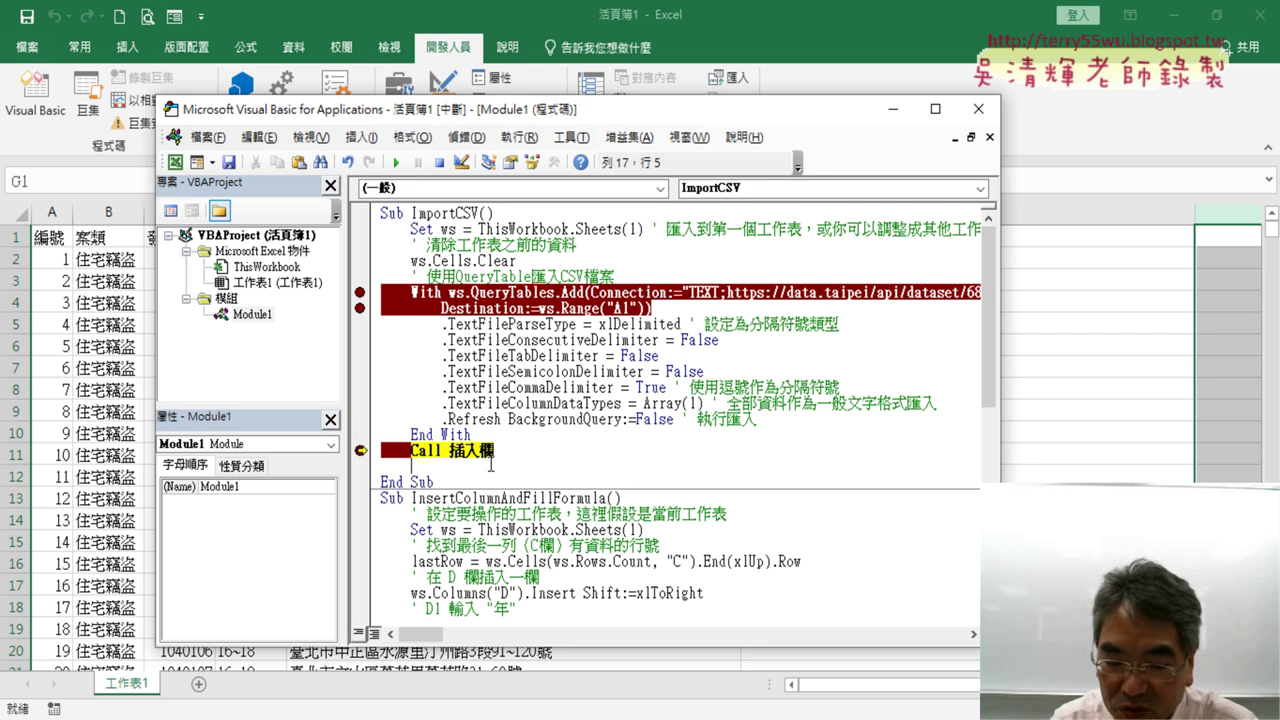
{"action": "type", "text": "col"}
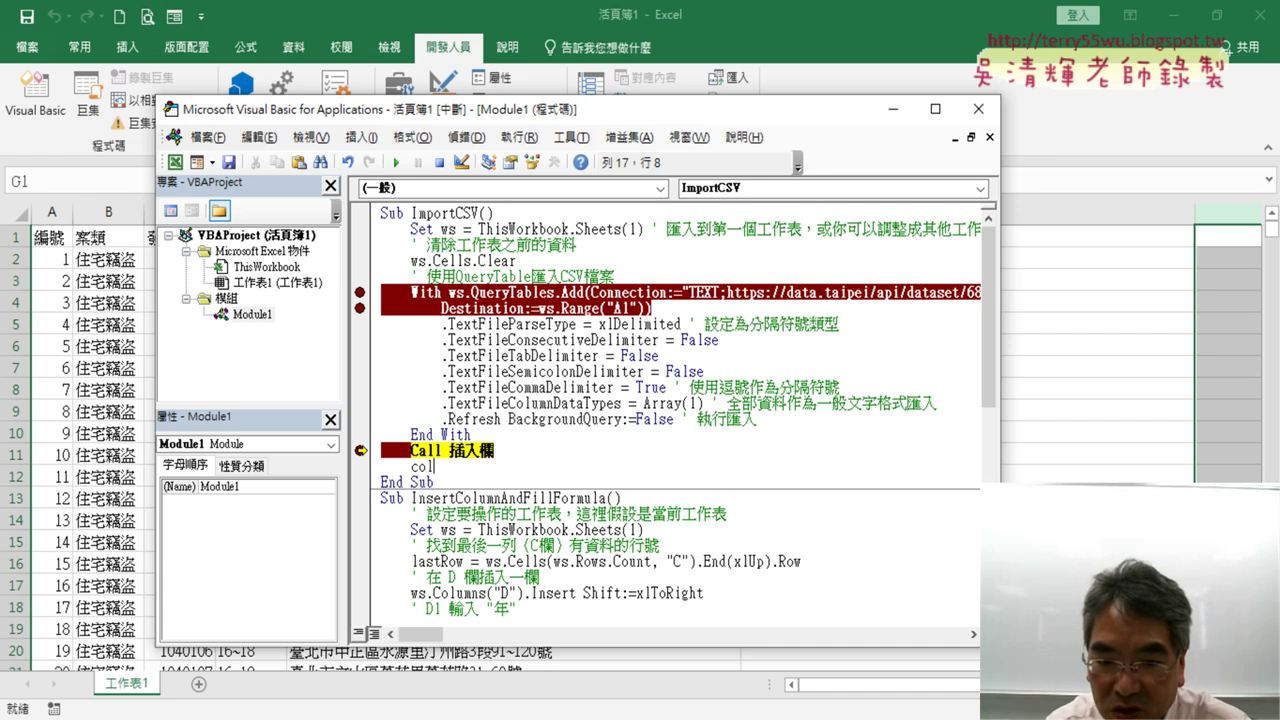
{"action": "type", "text": "umn"}
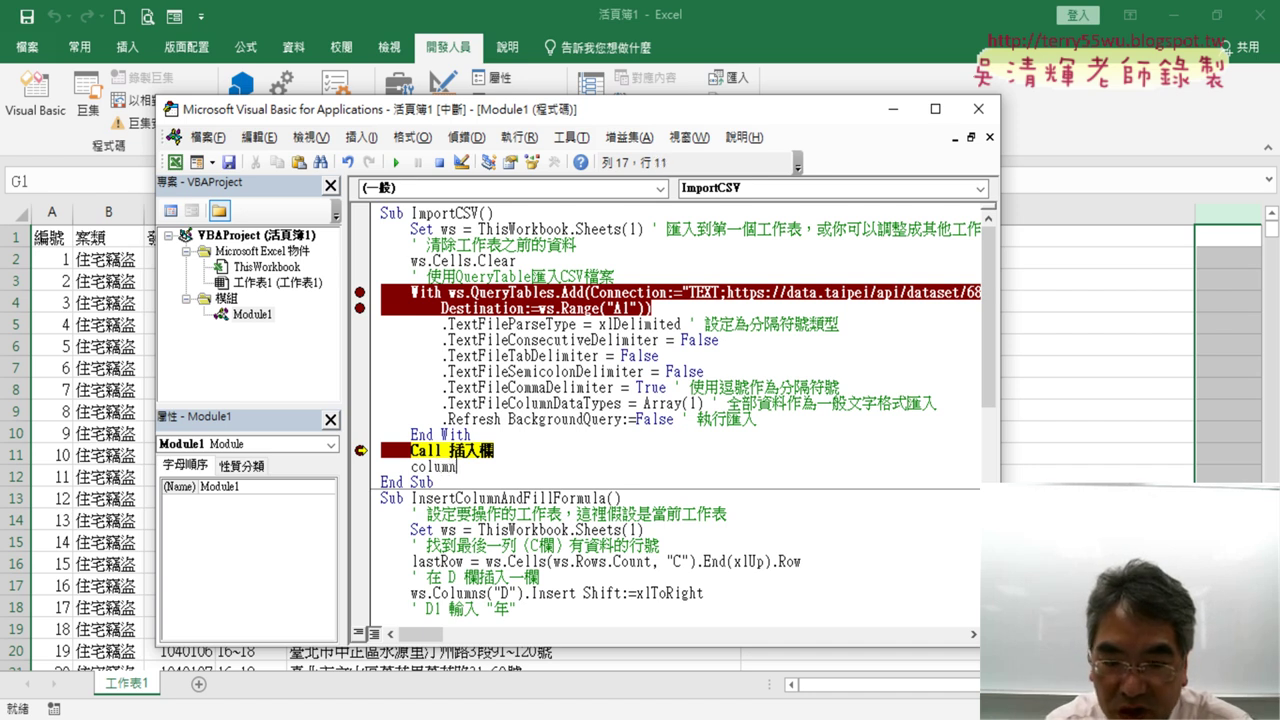
{"action": "type", "text": "s"}
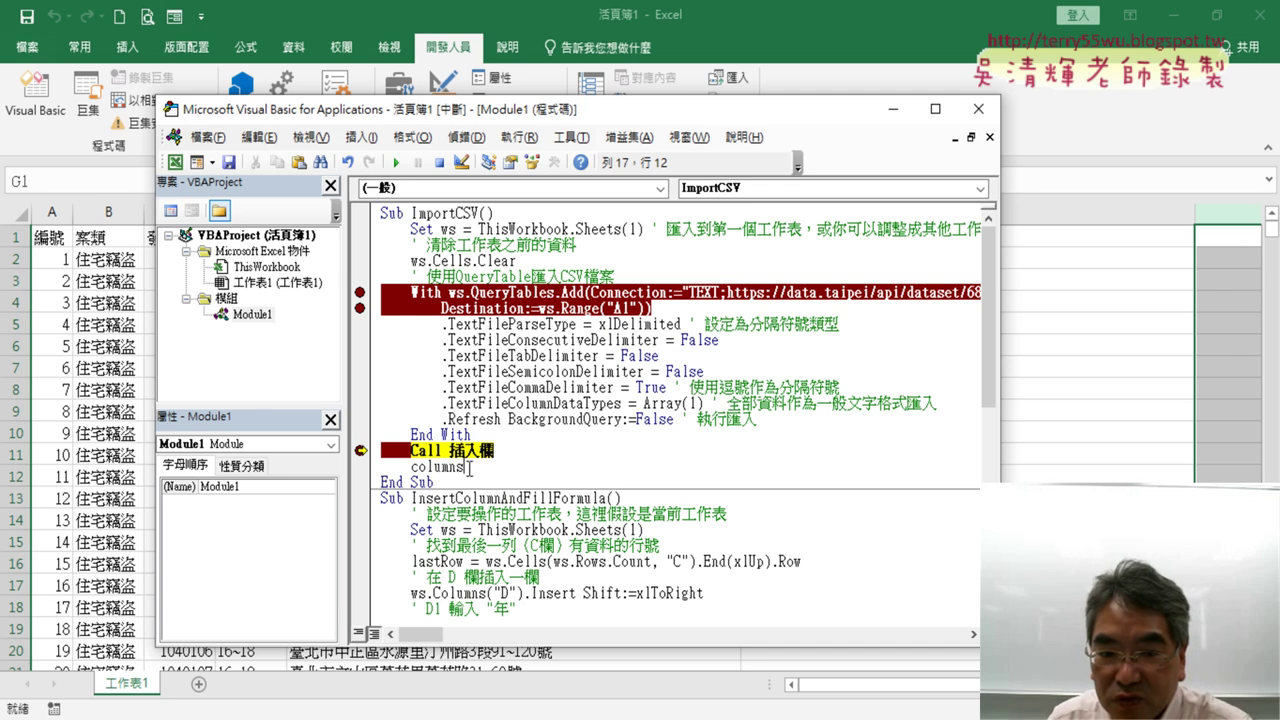
{"action": "left_click_drag", "start_coordinate": [468, 468], "coordinate": [459, 468]}
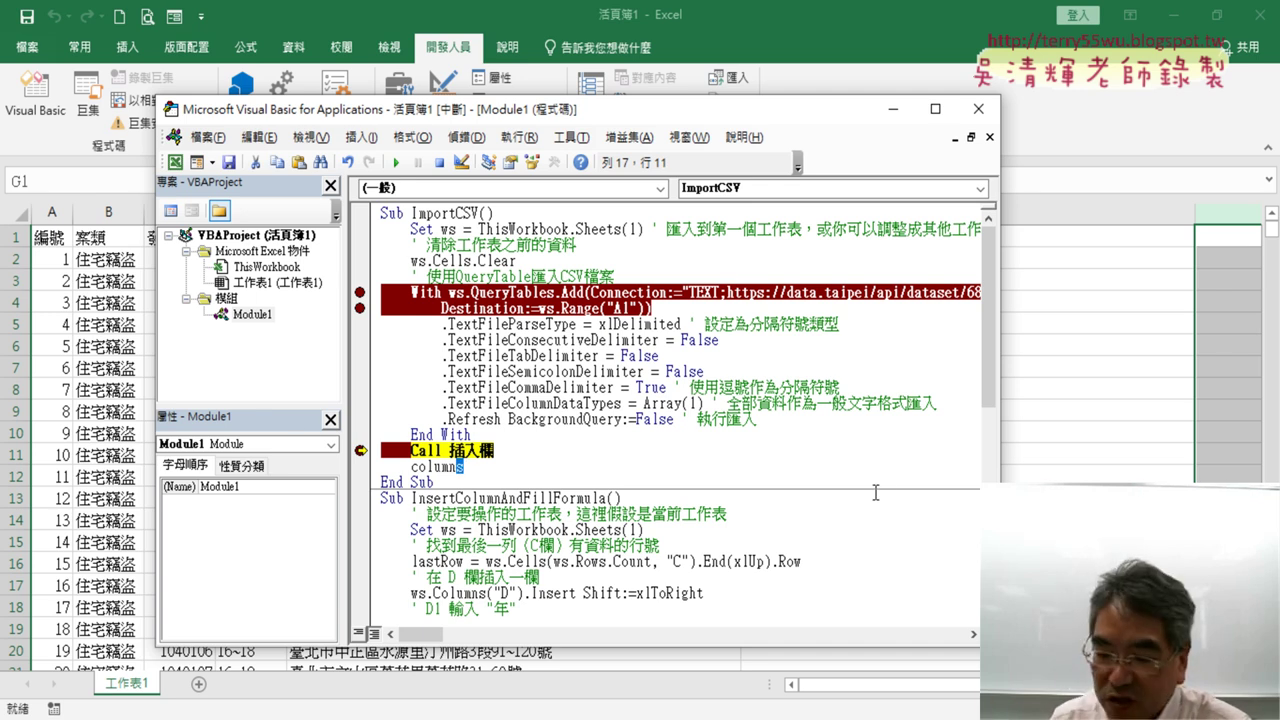
{"action": "key", "text": "Right"}
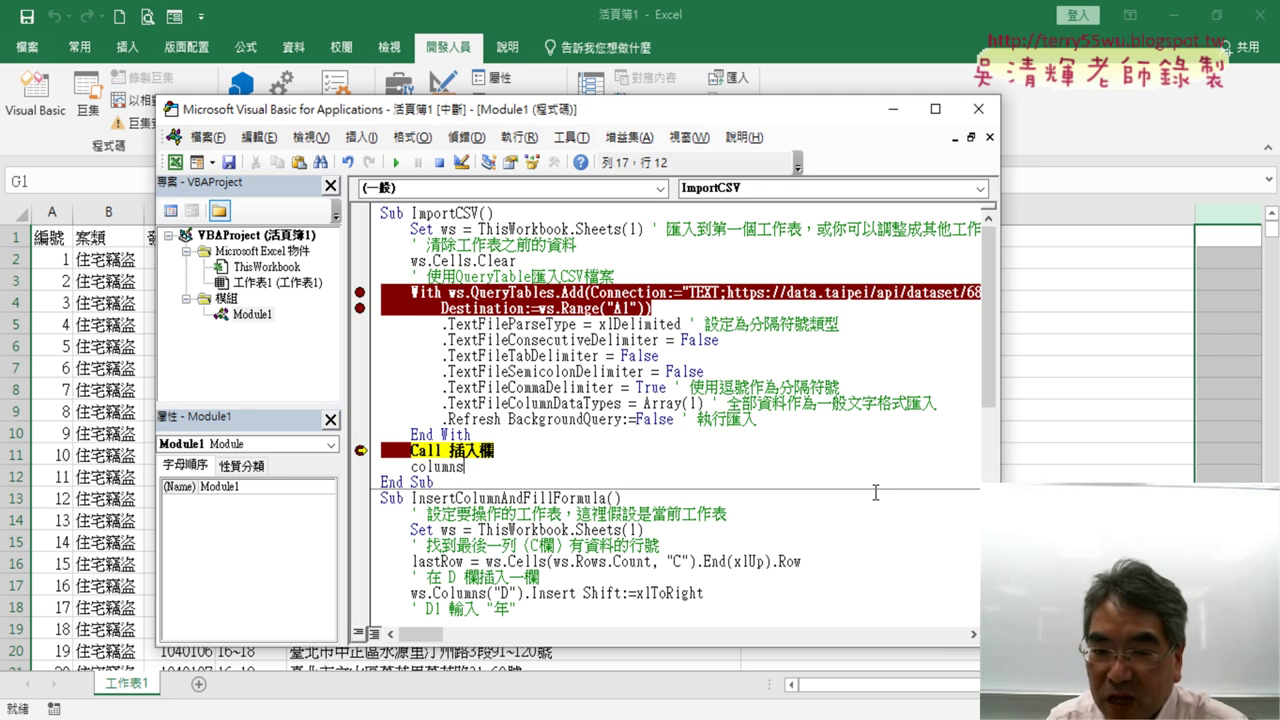
{"action": "type", "text": "."}
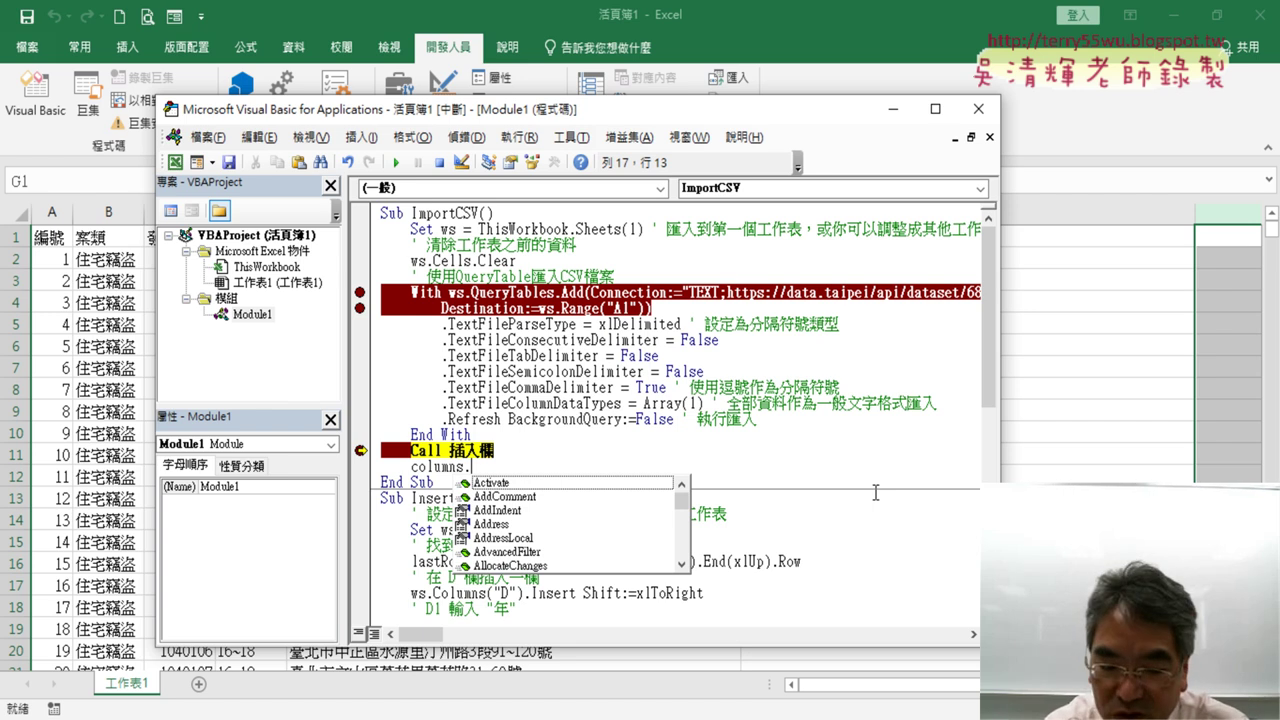
{"action": "type", "text": "au"}
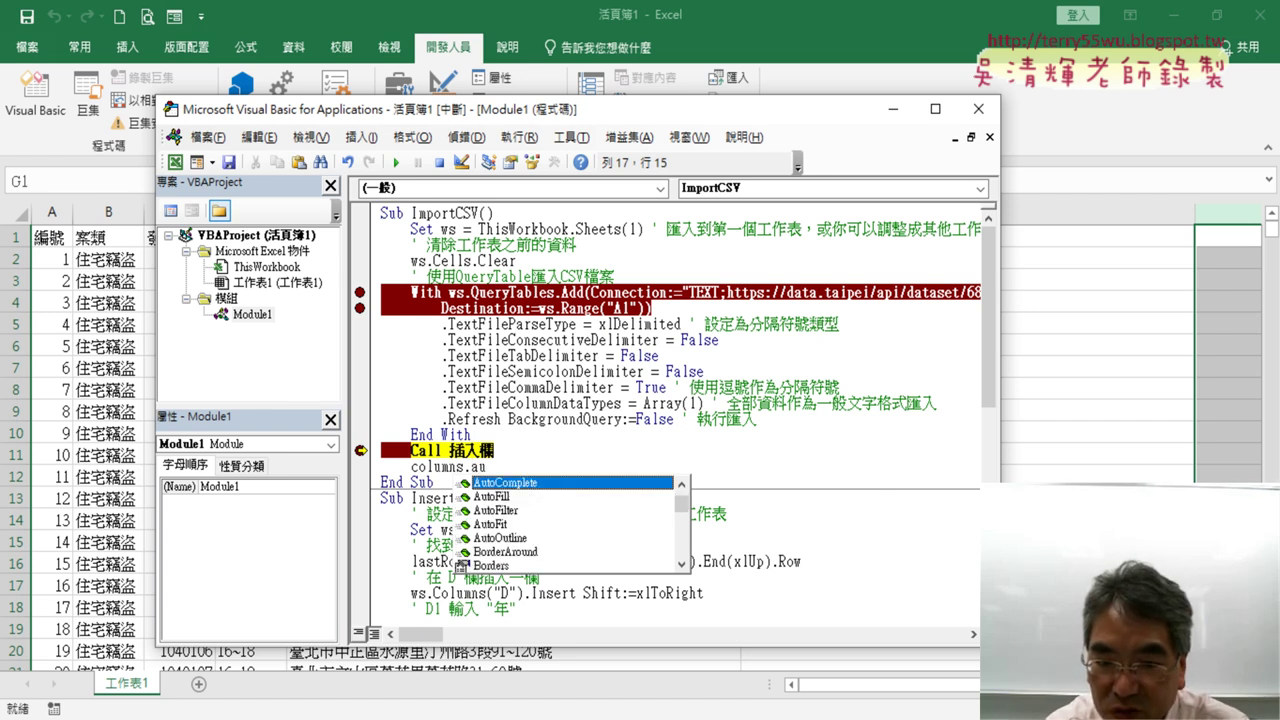
{"action": "key", "text": "Down"}
{"action": "key", "text": "Down"}
{"action": "key", "text": "Down"}
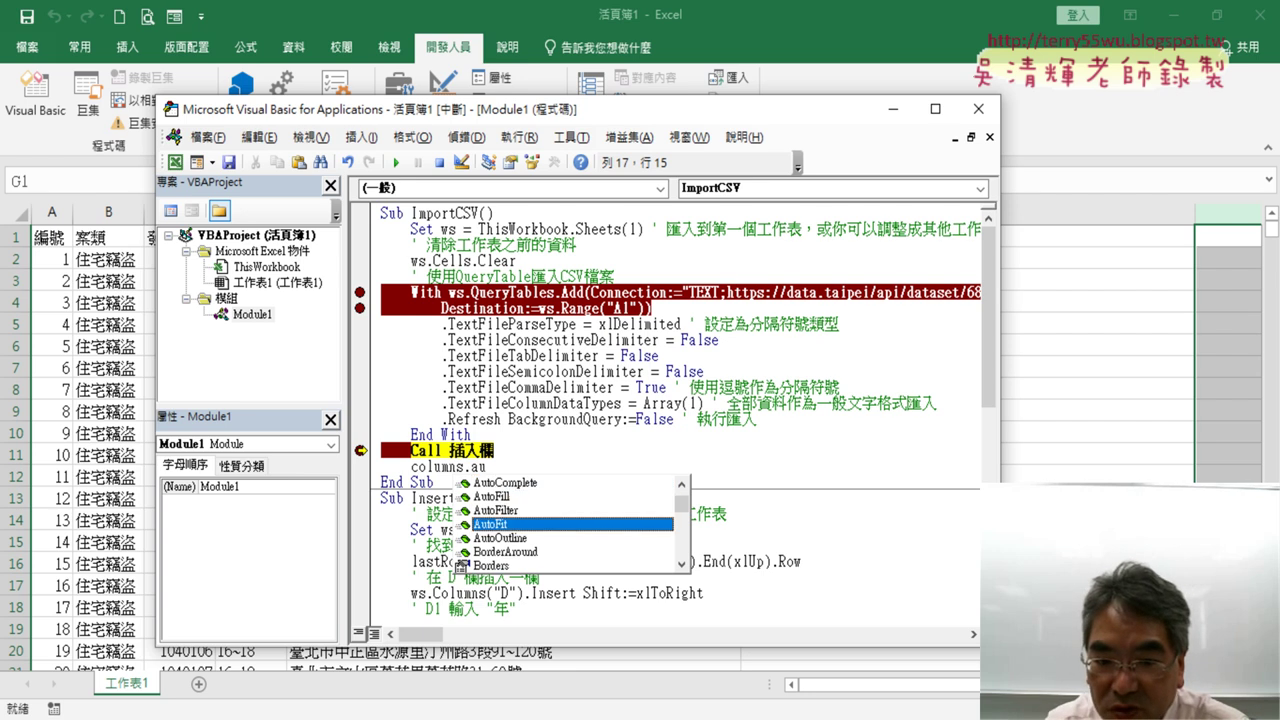
{"action": "double_click", "coordinate": [558, 528]}
{"action": "left_click", "coordinate": [541, 545]}
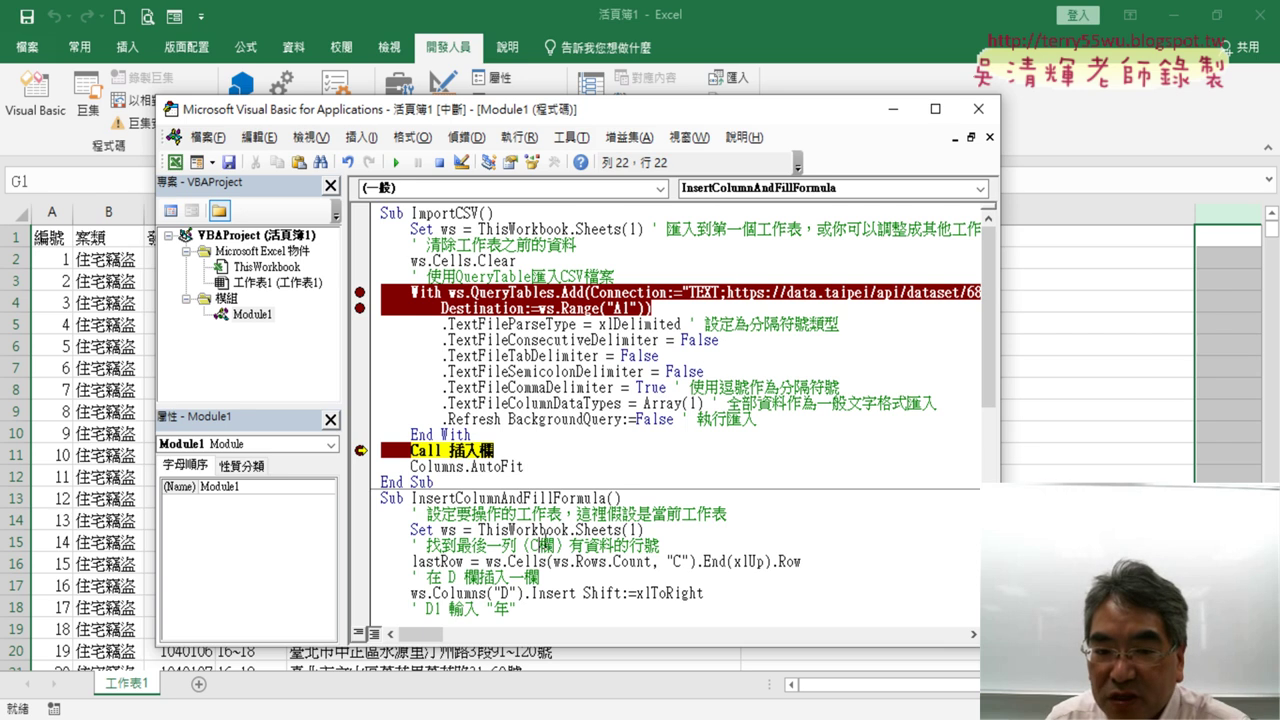
Clear the breakpoints on Call 插入欄 and the QueryTables.Add statement.
{"action": "left_click_drag", "start_coordinate": [535, 466], "coordinate": [418, 466]}
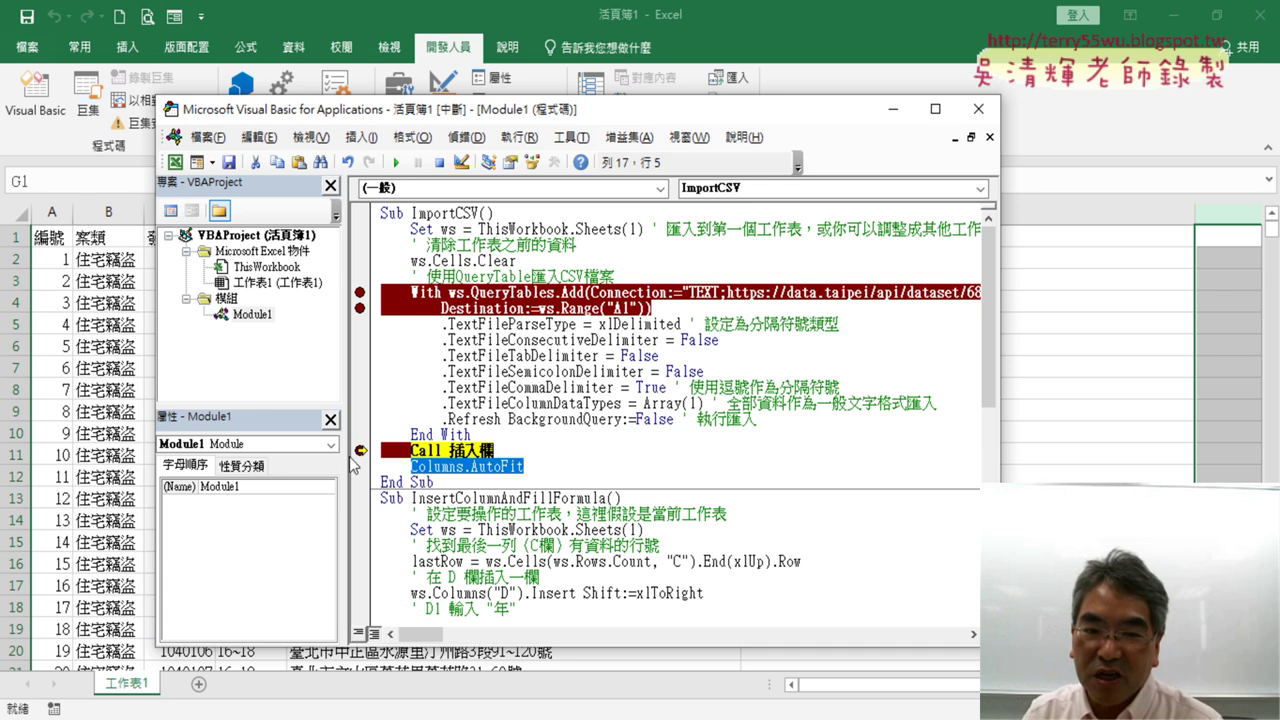
{"action": "left_click", "coordinate": [362, 450]}
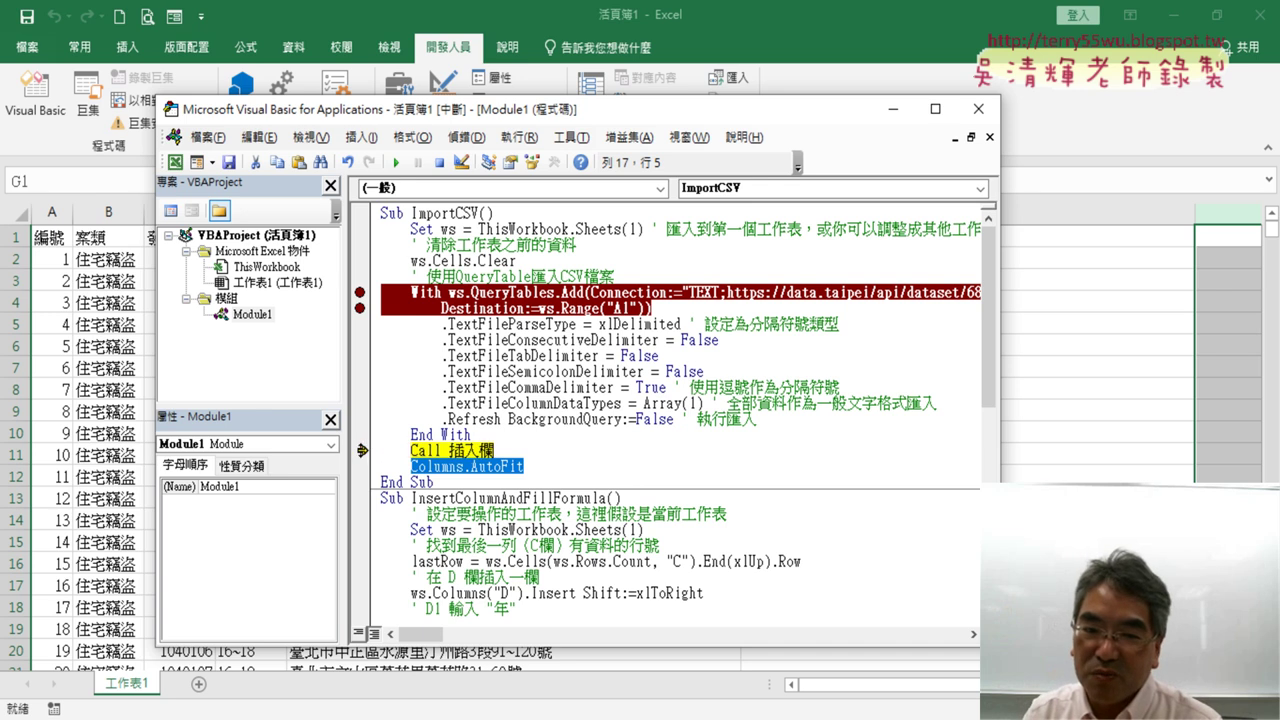
{"action": "left_click", "coordinate": [362, 300]}
{"action": "left_click_drag", "start_coordinate": [545, 470], "coordinate": [416, 466]}
{"action": "left_click", "coordinate": [476, 468]}
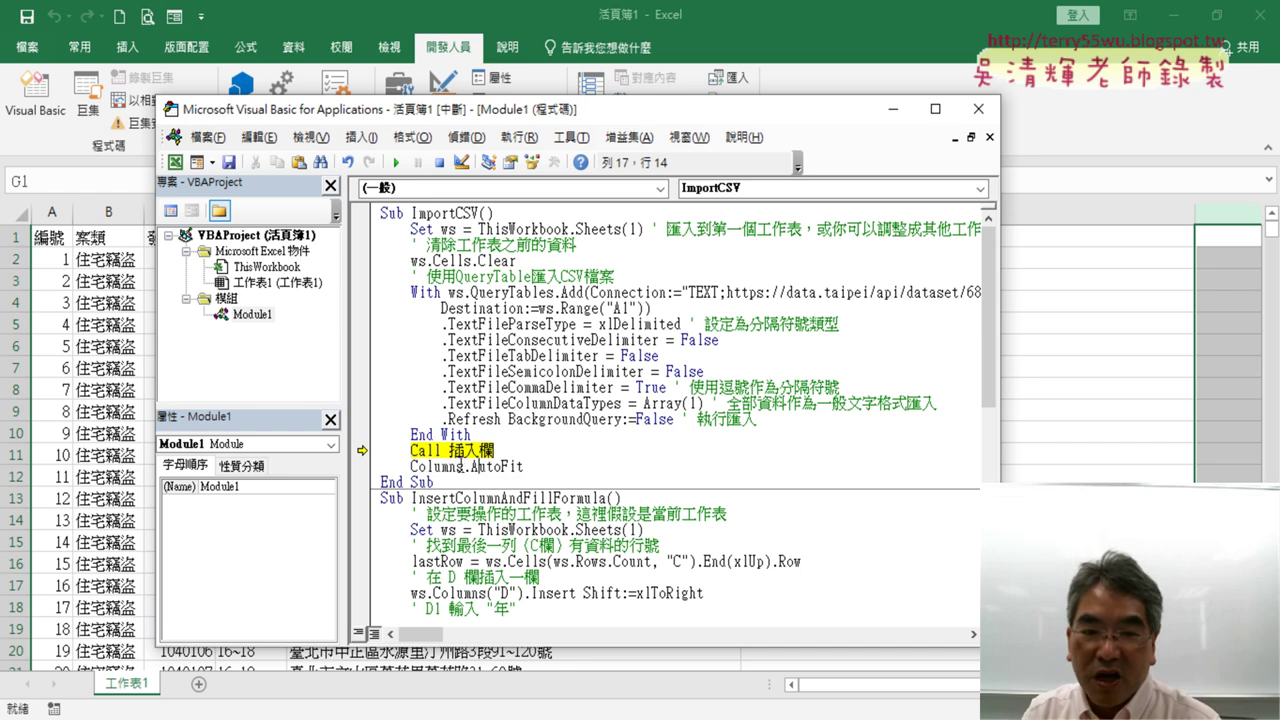
Change the line to Columns("G").AutoFit to fit only column G.
{"action": "left_click_drag", "start_coordinate": [456, 466], "coordinate": [418, 466]}
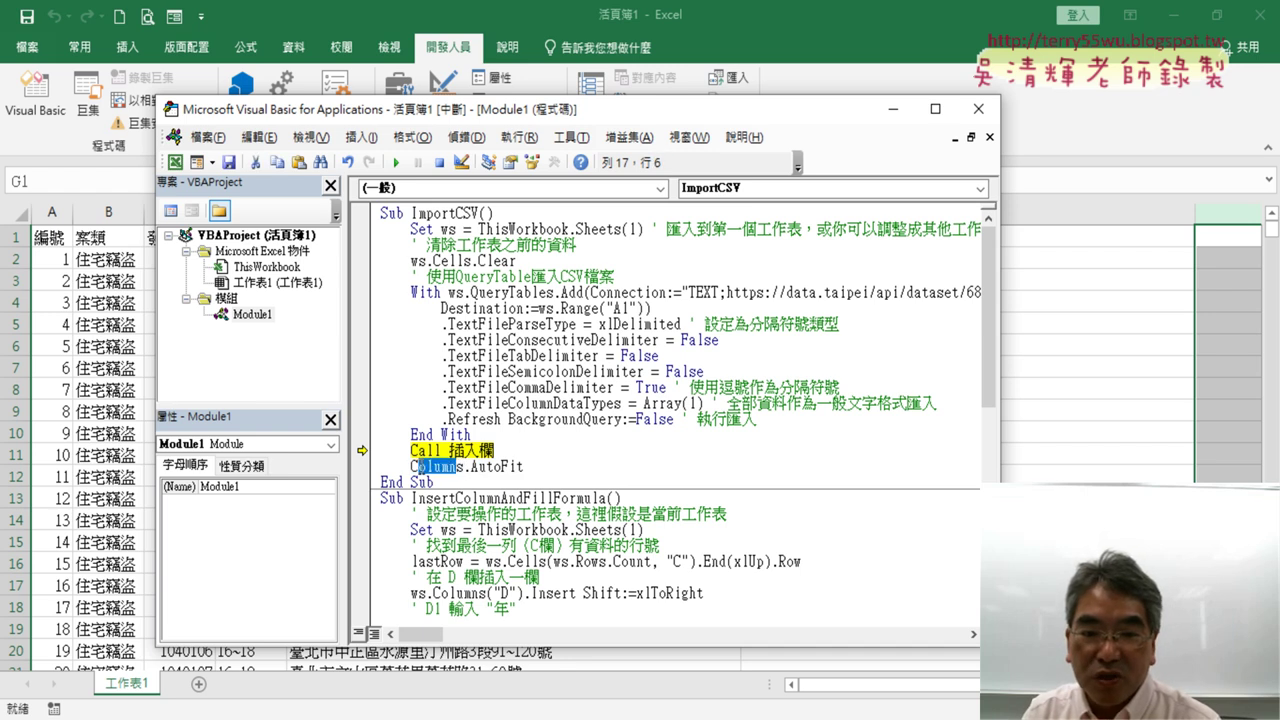
{"action": "left_click", "coordinate": [456, 466]}
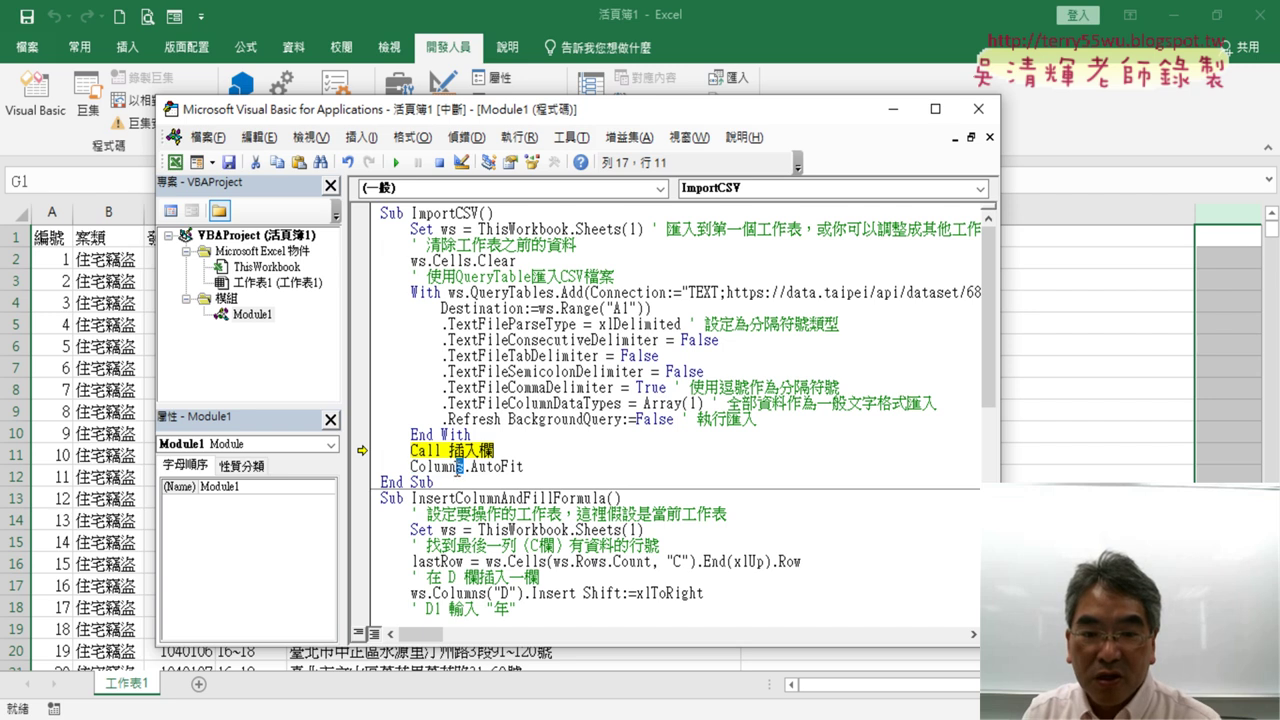
{"action": "left_click", "coordinate": [467, 467]}
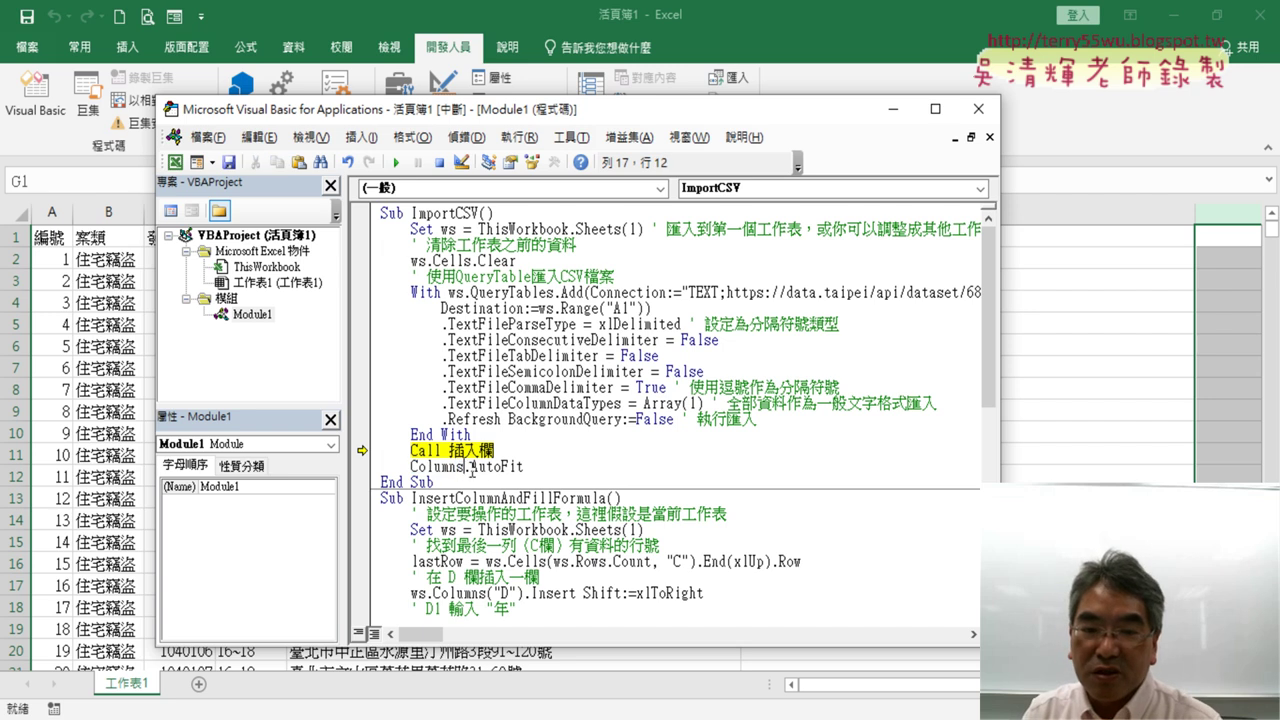
{"action": "type", "text": "("}
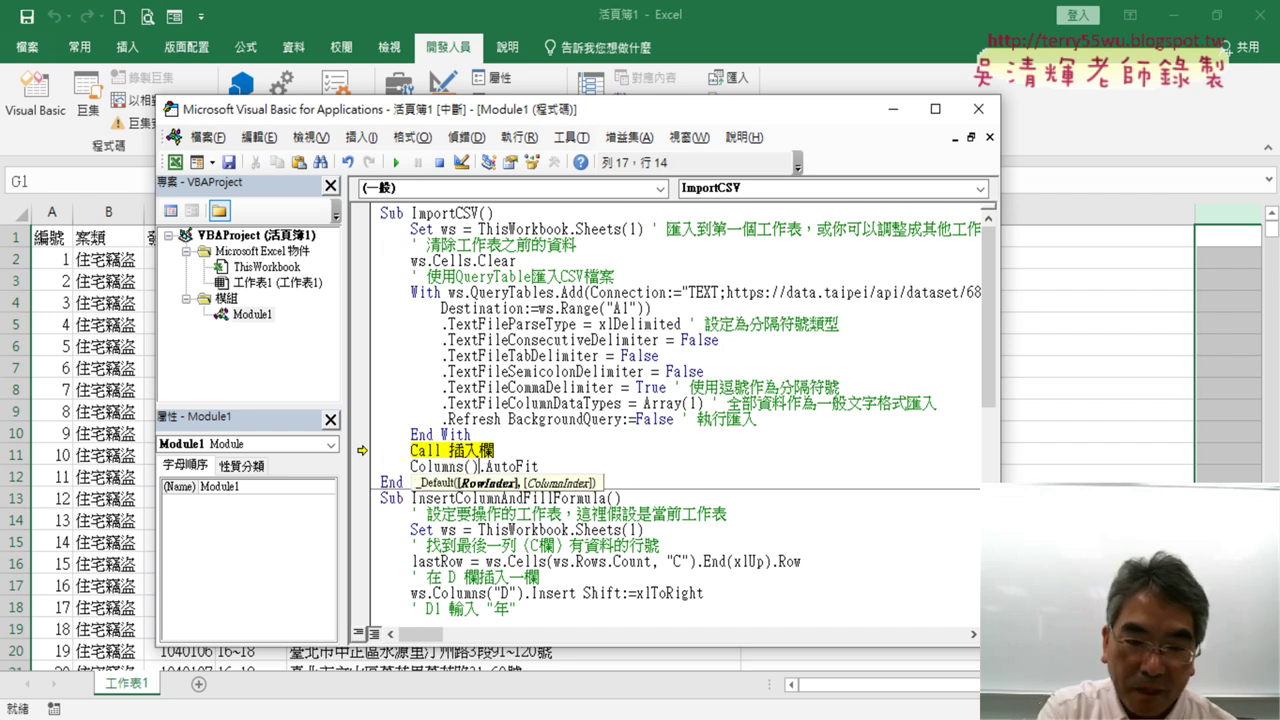
{"action": "type", "text": ")"}
{"action": "key", "text": "Left"}
{"action": "type", "text": "\"\""}
{"action": "key", "text": "Left"}
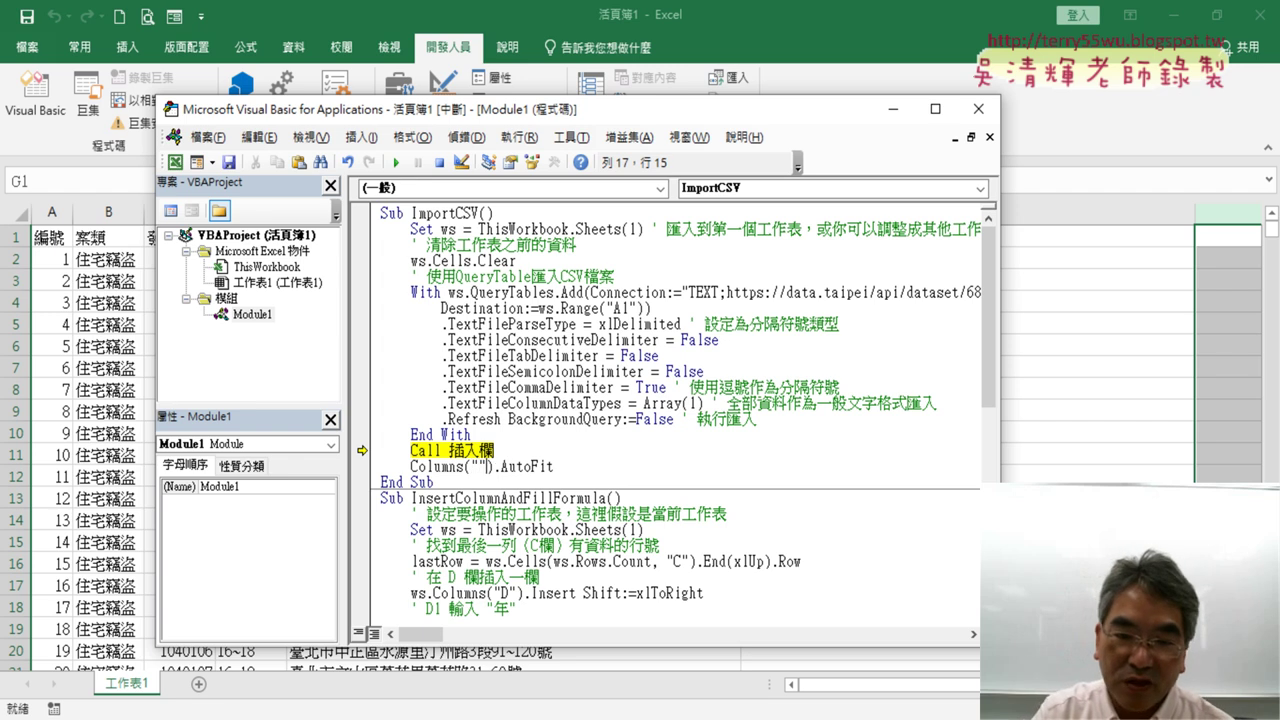
{"action": "type", "text": "G"}
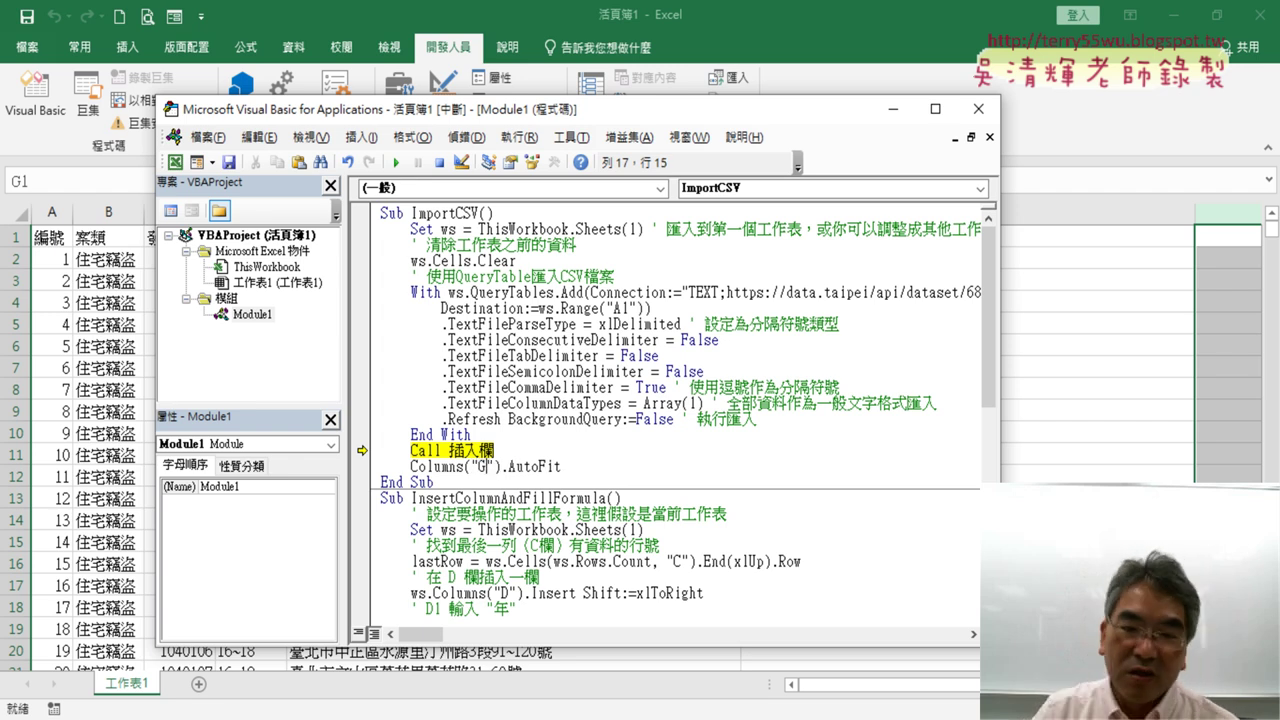
Delete the ("G") argument so Columns.AutoFit fits all columns again.
{"action": "left_click_drag", "start_coordinate": [501, 466], "coordinate": [418, 466]}
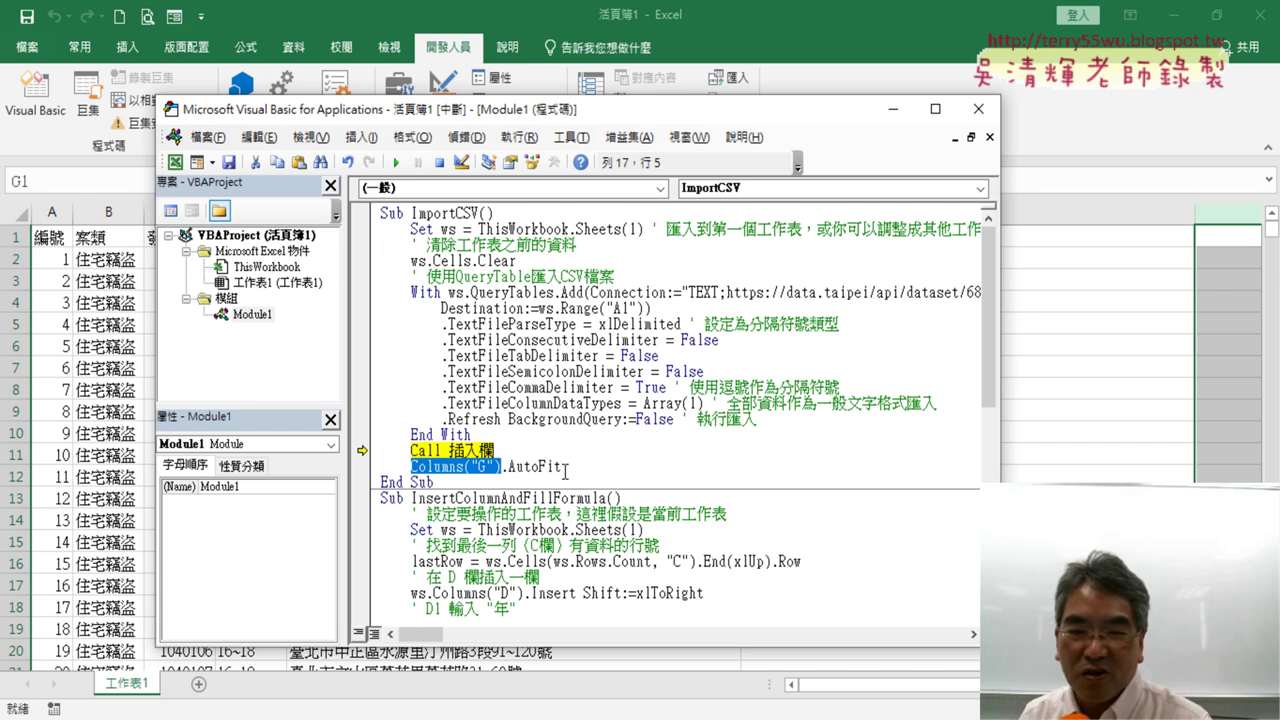
{"action": "left_click", "coordinate": [496, 466]}
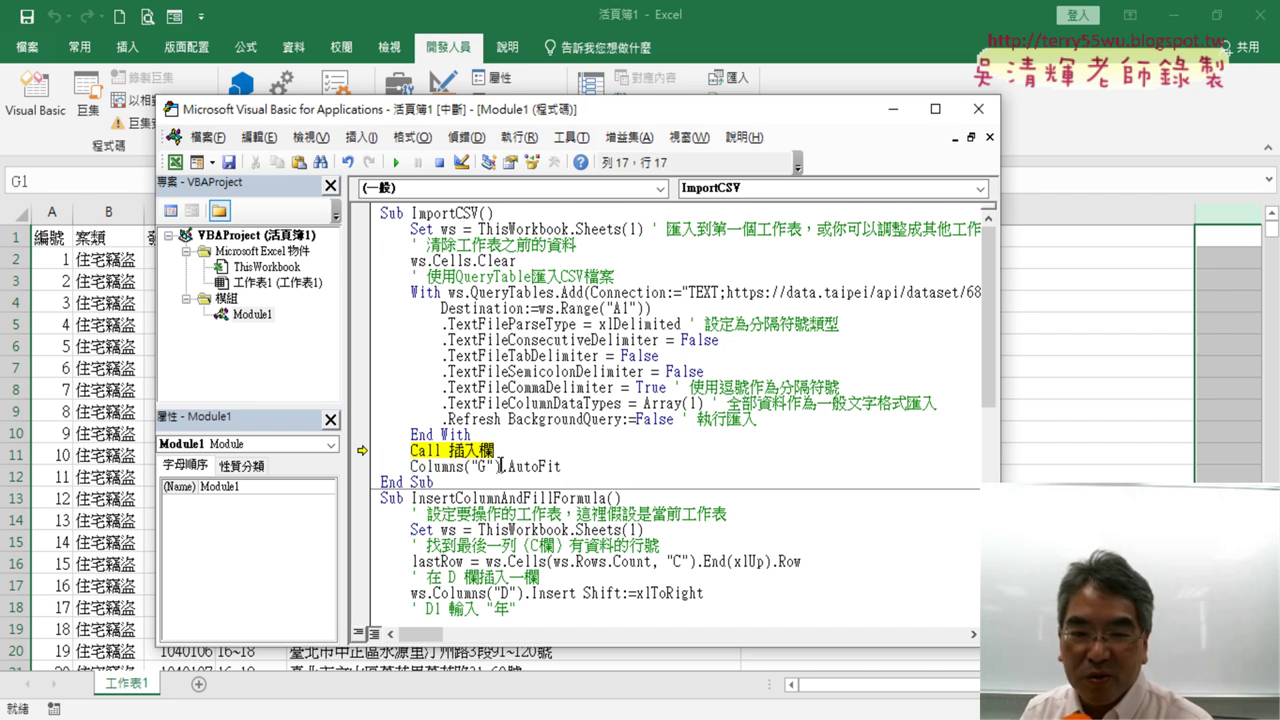
{"action": "left_click_drag", "start_coordinate": [498, 466], "coordinate": [472, 466]}
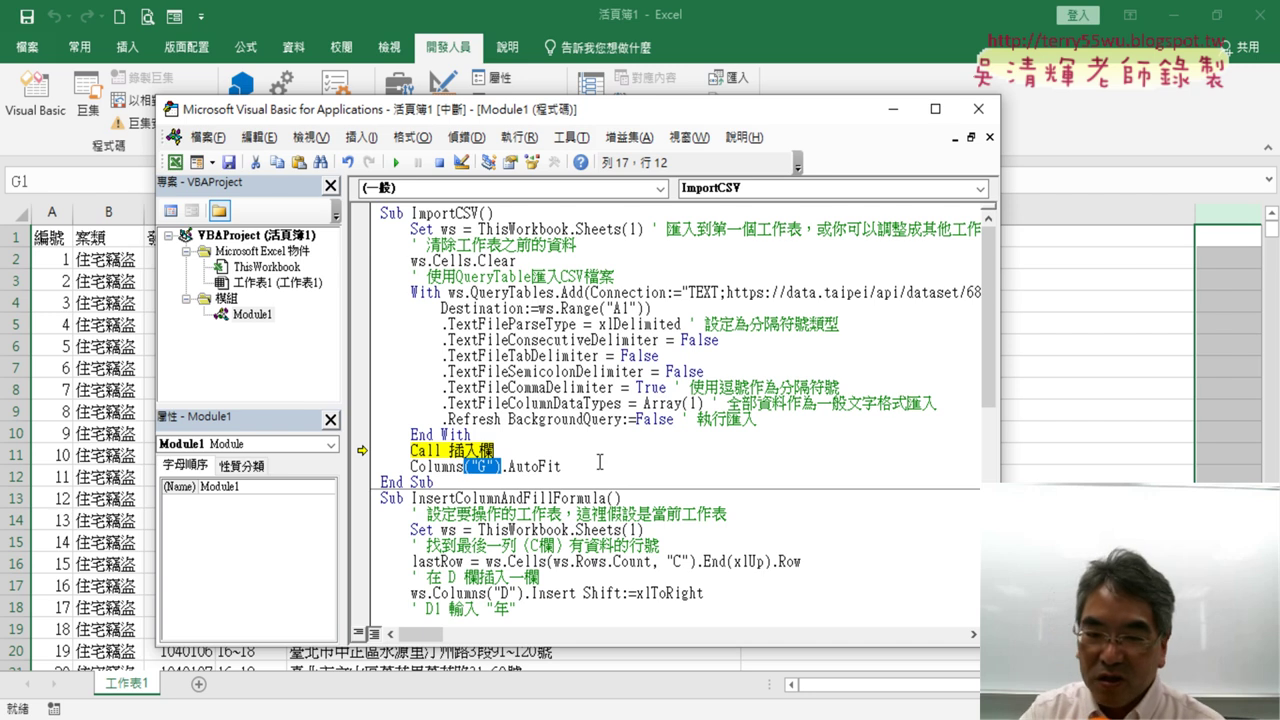
{"action": "key", "text": "Delete"}
Resume the macro, close the editor, and check column G's fitted width.
{"action": "left_click", "coordinate": [397, 163]}
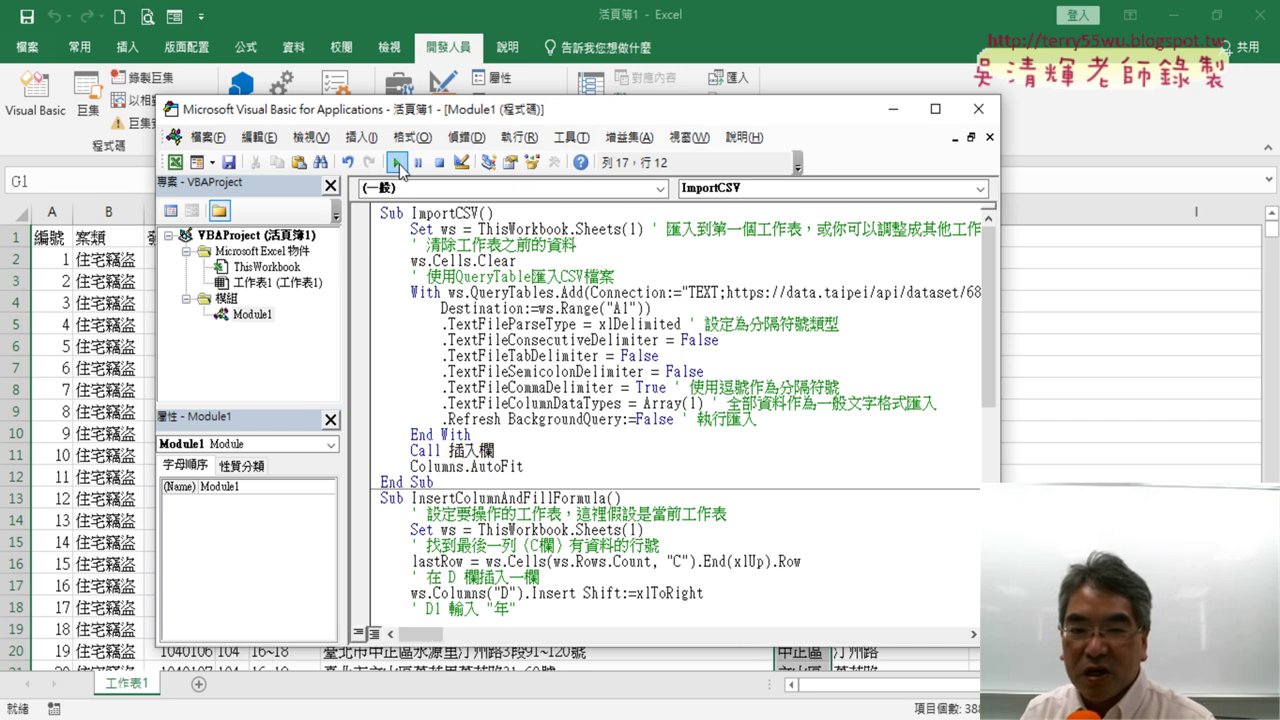
{"action": "left_click", "coordinate": [526, 467]}
{"action": "left_click_drag", "start_coordinate": [526, 467], "coordinate": [466, 467]}
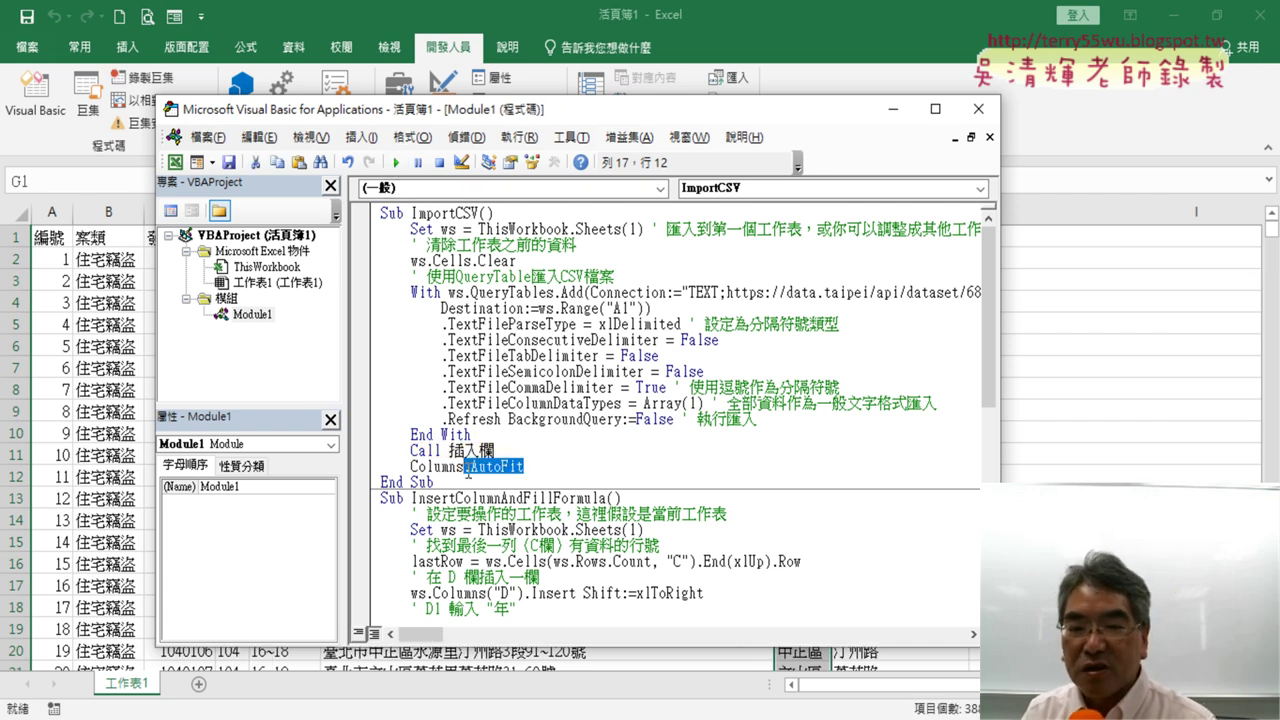
{"action": "left_click", "coordinate": [959, 97]}
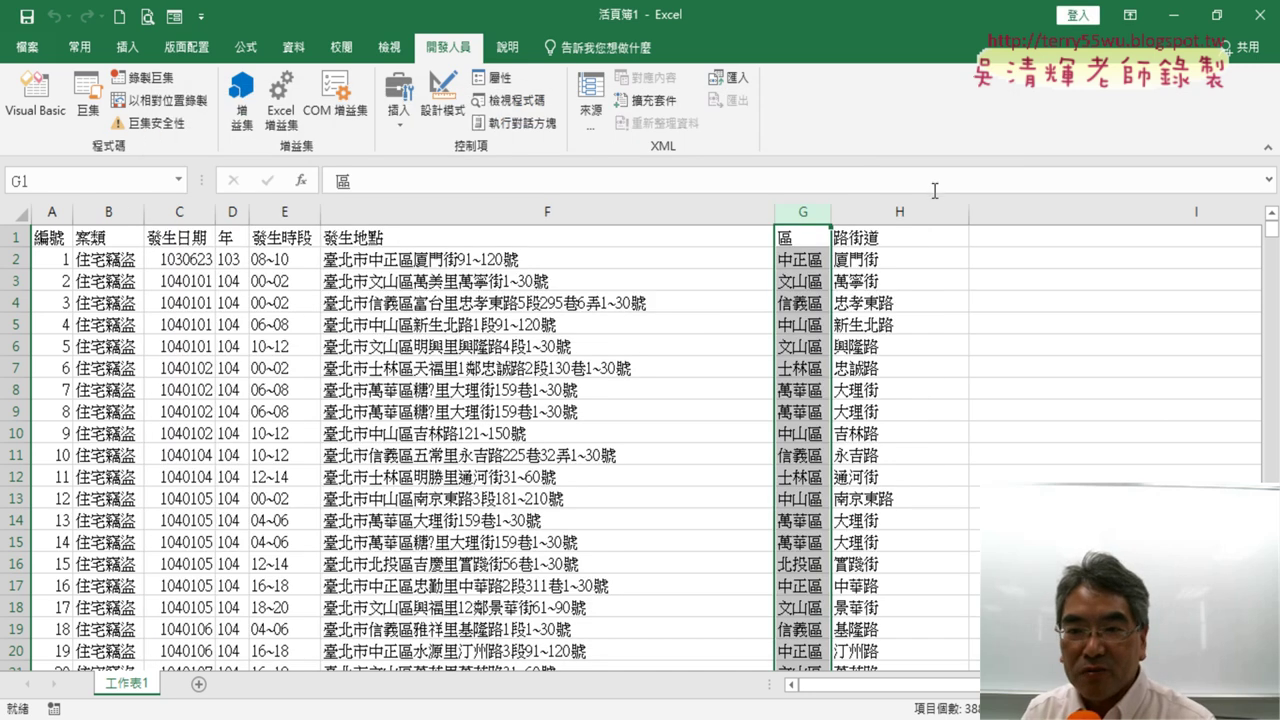
{"action": "left_click", "coordinate": [806, 208]}
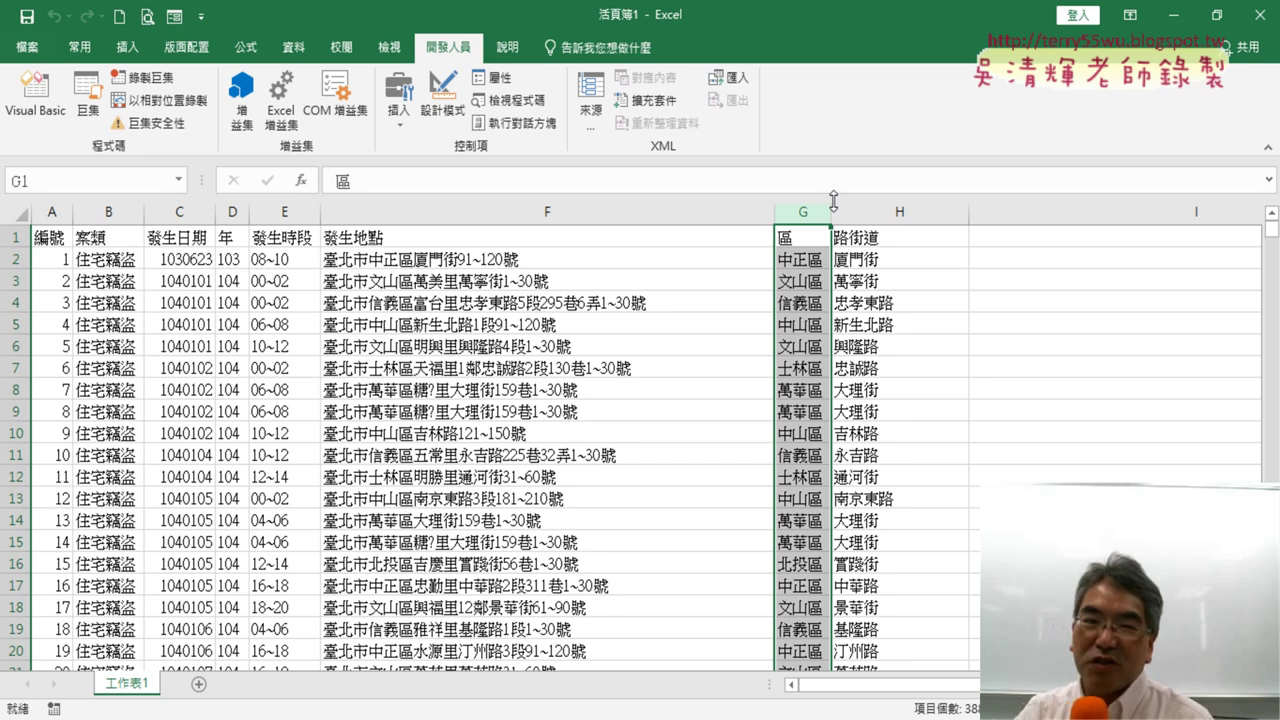
Review Sub 插入欄, the Call 插入欄 line and Columns.AutoFit, then minimize the editor.
{"action": "left_click", "coordinate": [62, 100]}
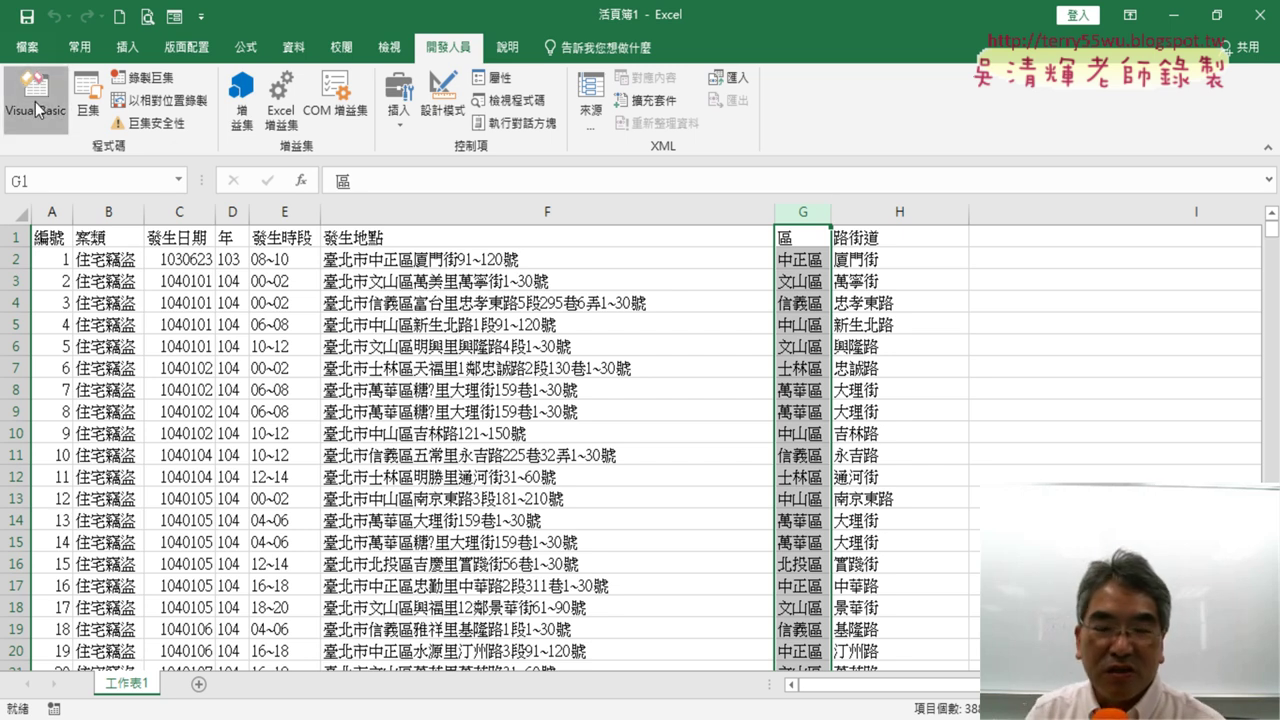
{"action": "scroll", "coordinate": [748, 470], "scroll_direction": "down", "scroll_amount": 2}
{"action": "scroll", "coordinate": [748, 470], "scroll_direction": "down", "scroll_amount": 6}
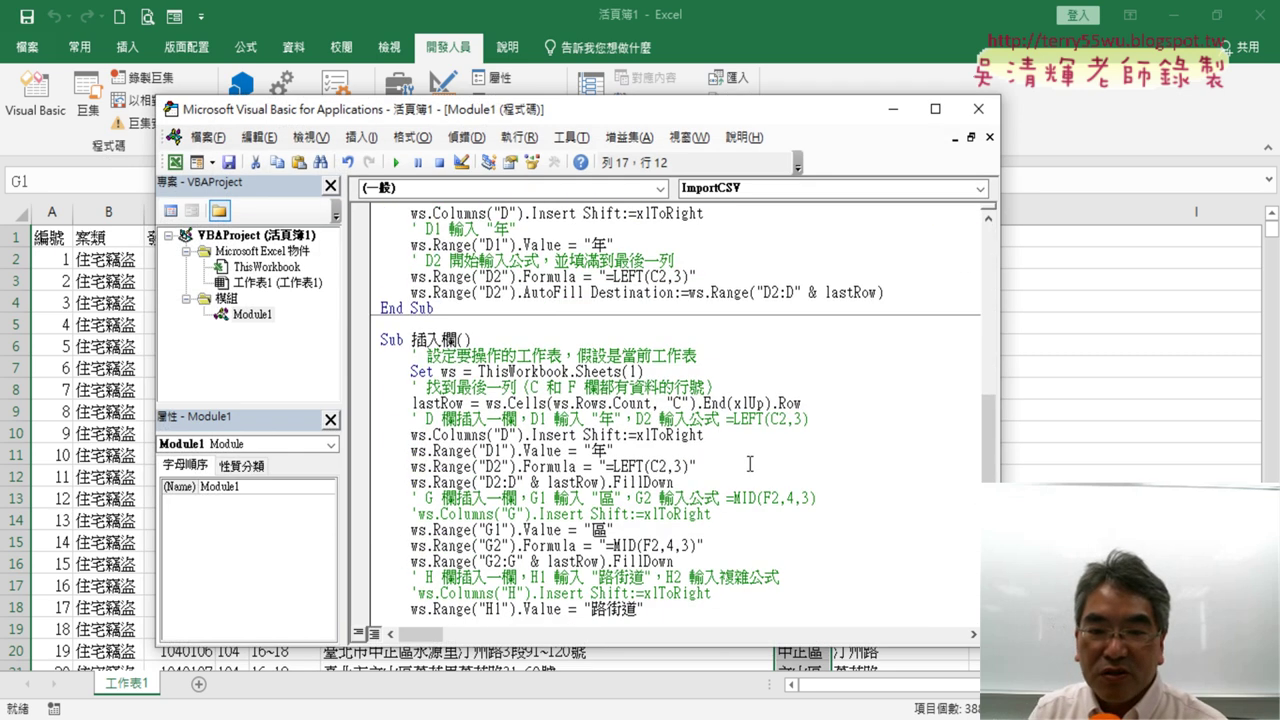
{"action": "scroll", "coordinate": [749, 464], "scroll_direction": "down", "scroll_amount": 2}
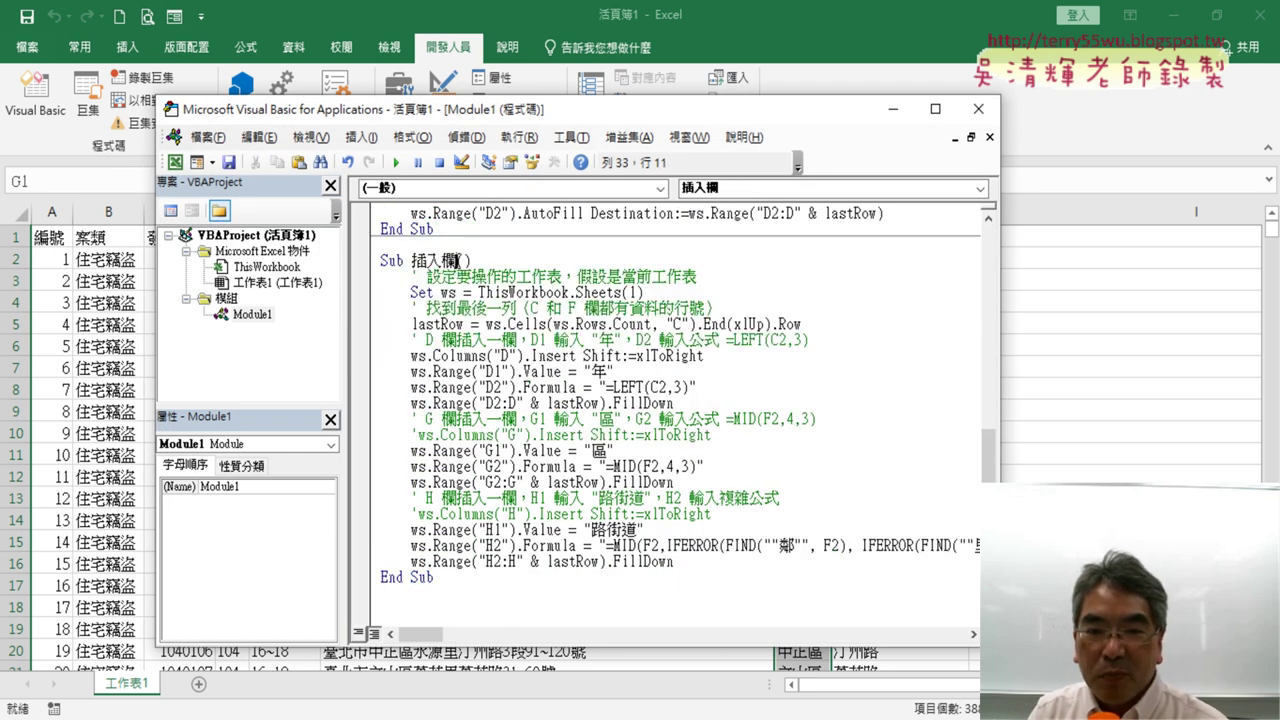
{"action": "left_click_drag", "start_coordinate": [457, 262], "coordinate": [411, 262]}
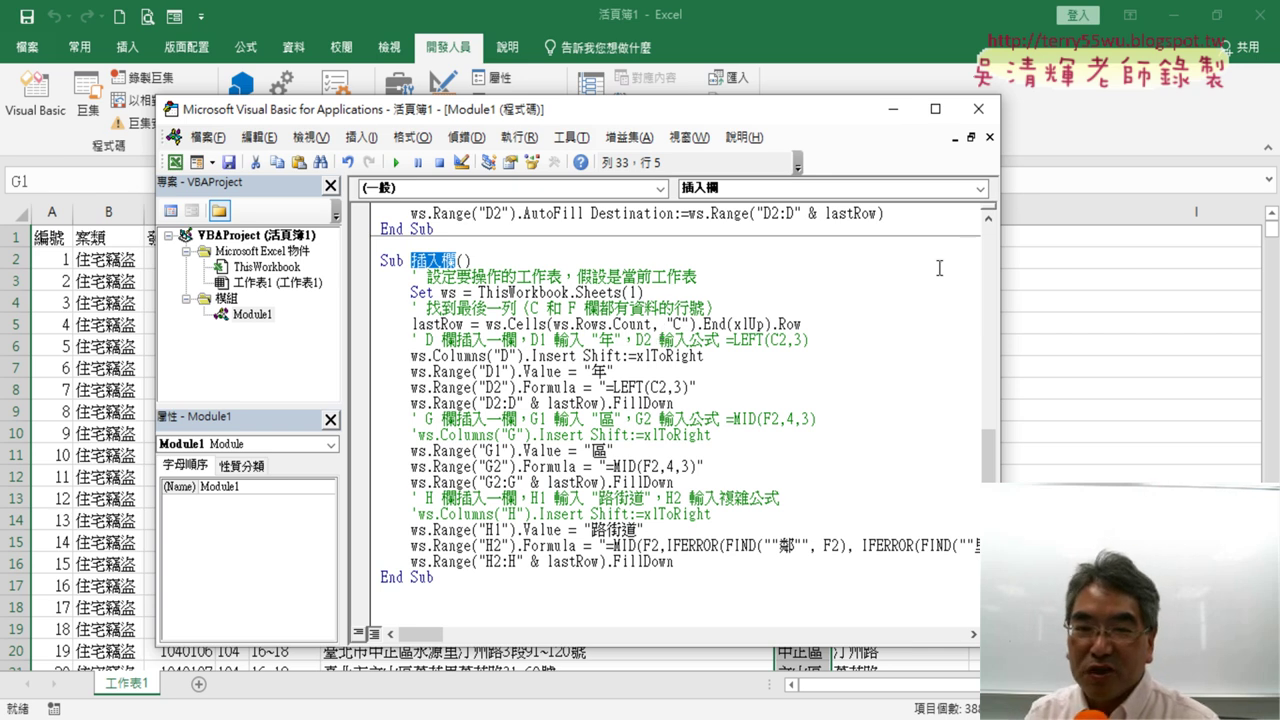
{"action": "scroll", "coordinate": [939, 267], "scroll_direction": "up", "scroll_amount": 2}
{"action": "scroll", "coordinate": [925, 320], "scroll_direction": "up", "scroll_amount": 4}
{"action": "scroll", "coordinate": [914, 376], "scroll_direction": "up", "scroll_amount": 2}
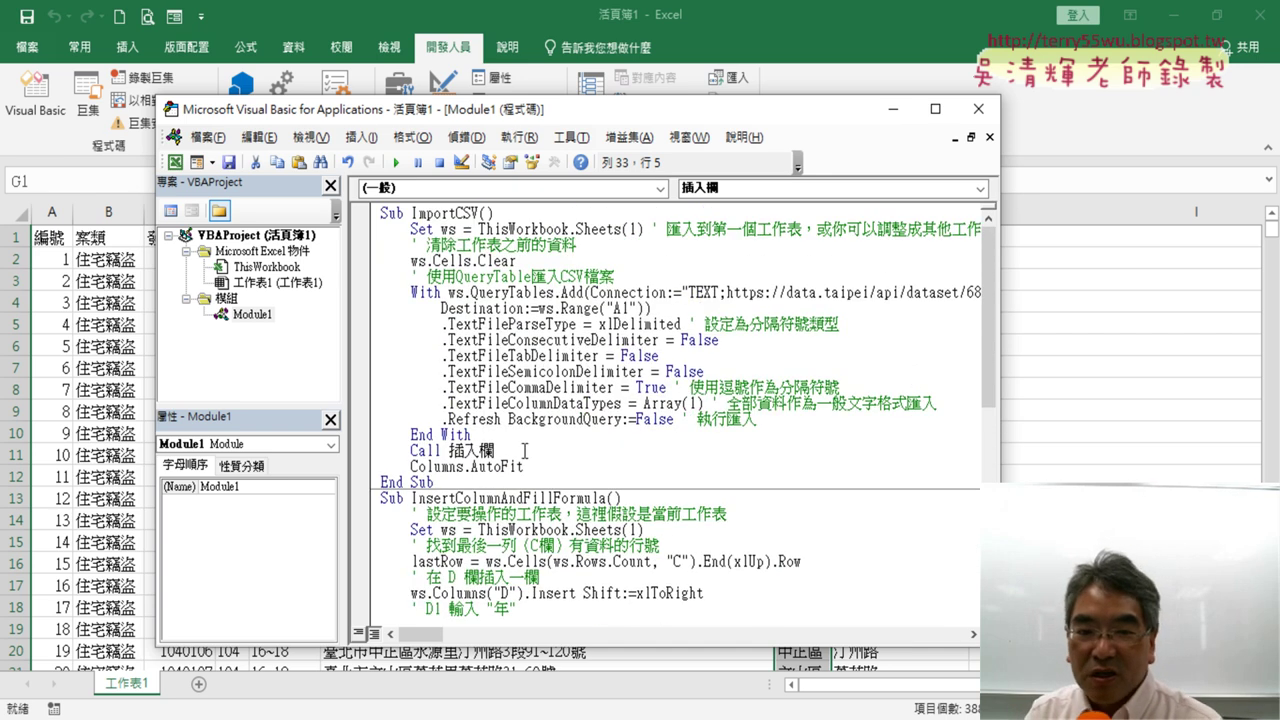
{"action": "left_click_drag", "start_coordinate": [524, 451], "coordinate": [411, 451]}
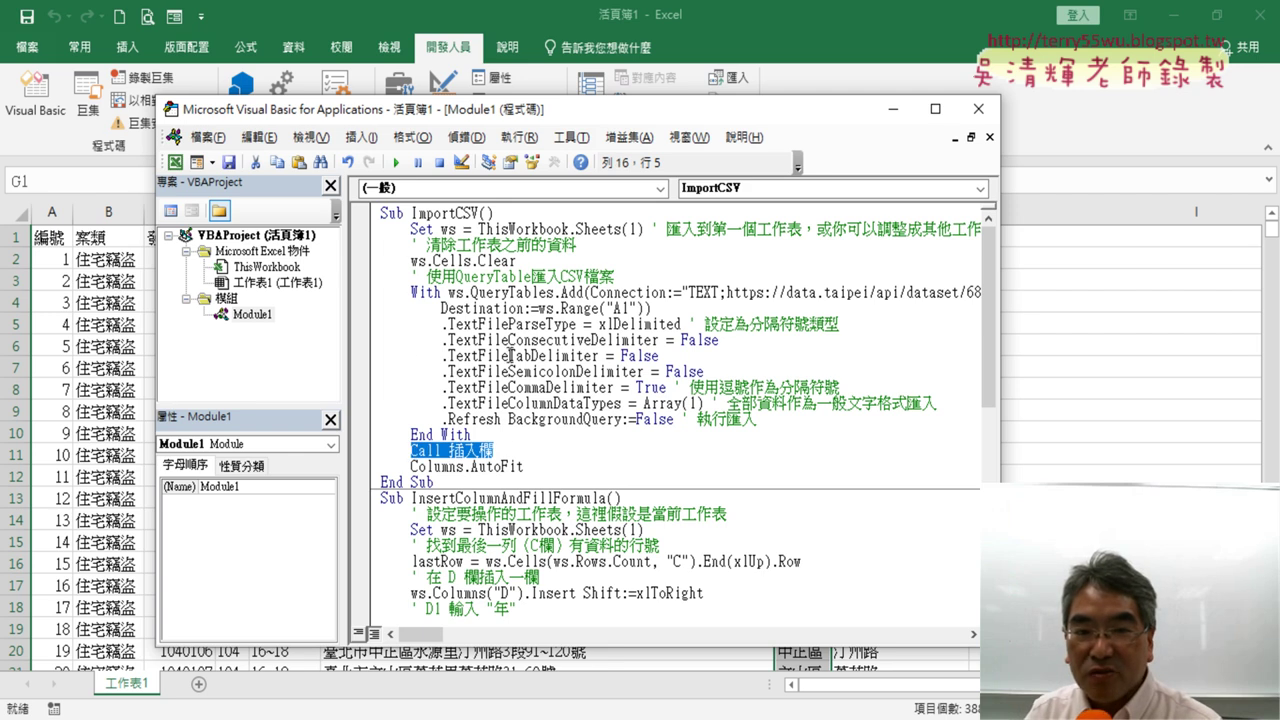
{"action": "left_click_drag", "start_coordinate": [530, 466], "coordinate": [420, 466]}
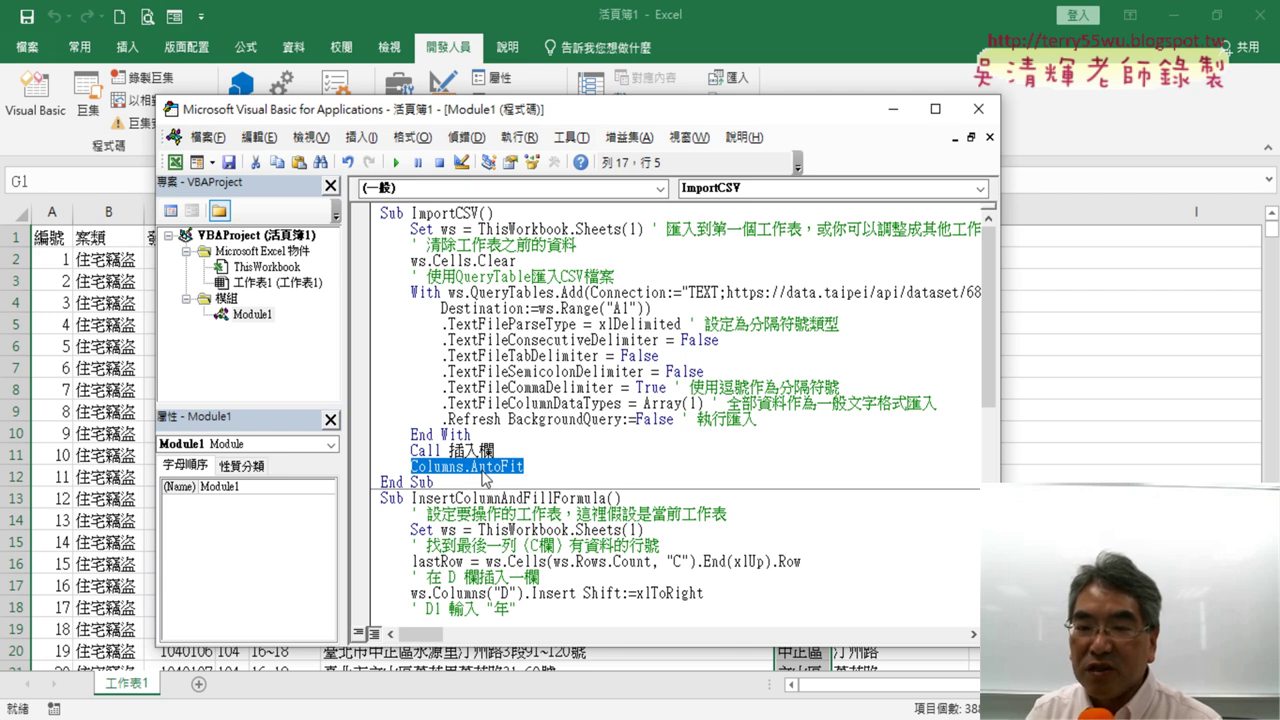
{"action": "left_click", "coordinate": [900, 107]}
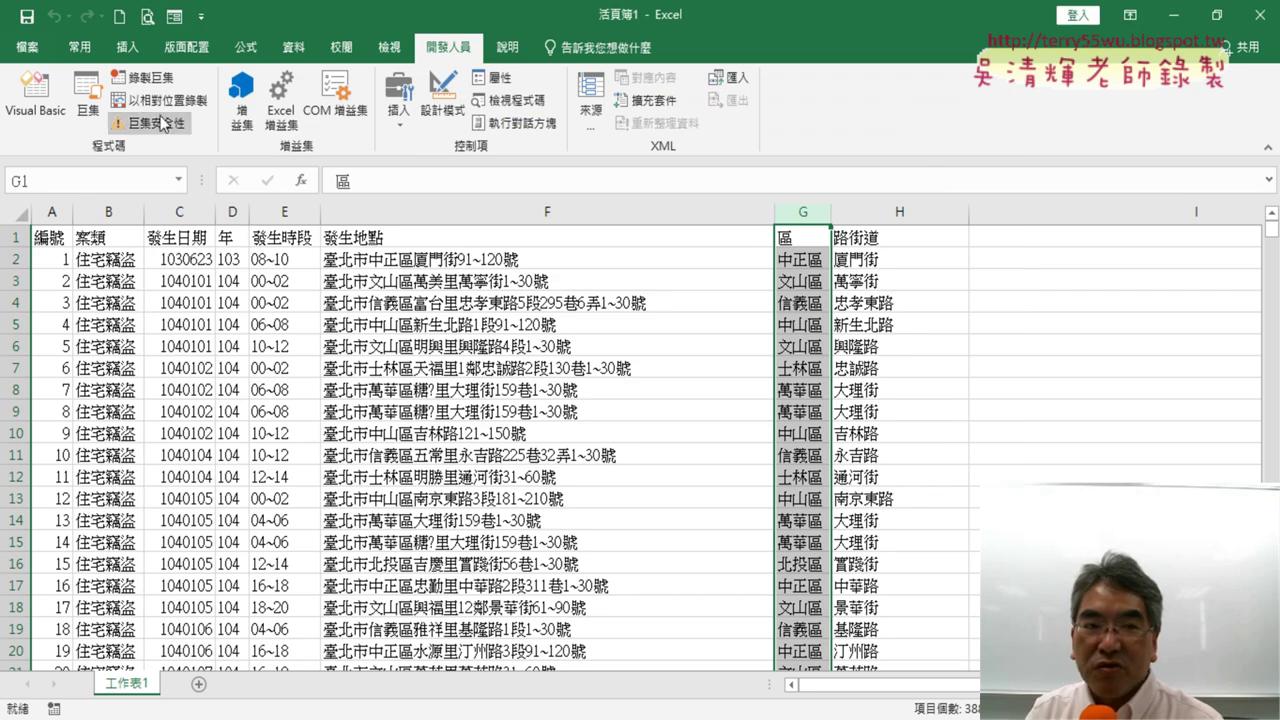
Glance at the code, pick the Button control from Developer > Insert, then switch to the Google Docs tutorial.
{"action": "left_click", "coordinate": [35, 95]}
{"action": "left_click", "coordinate": [557, 460]}
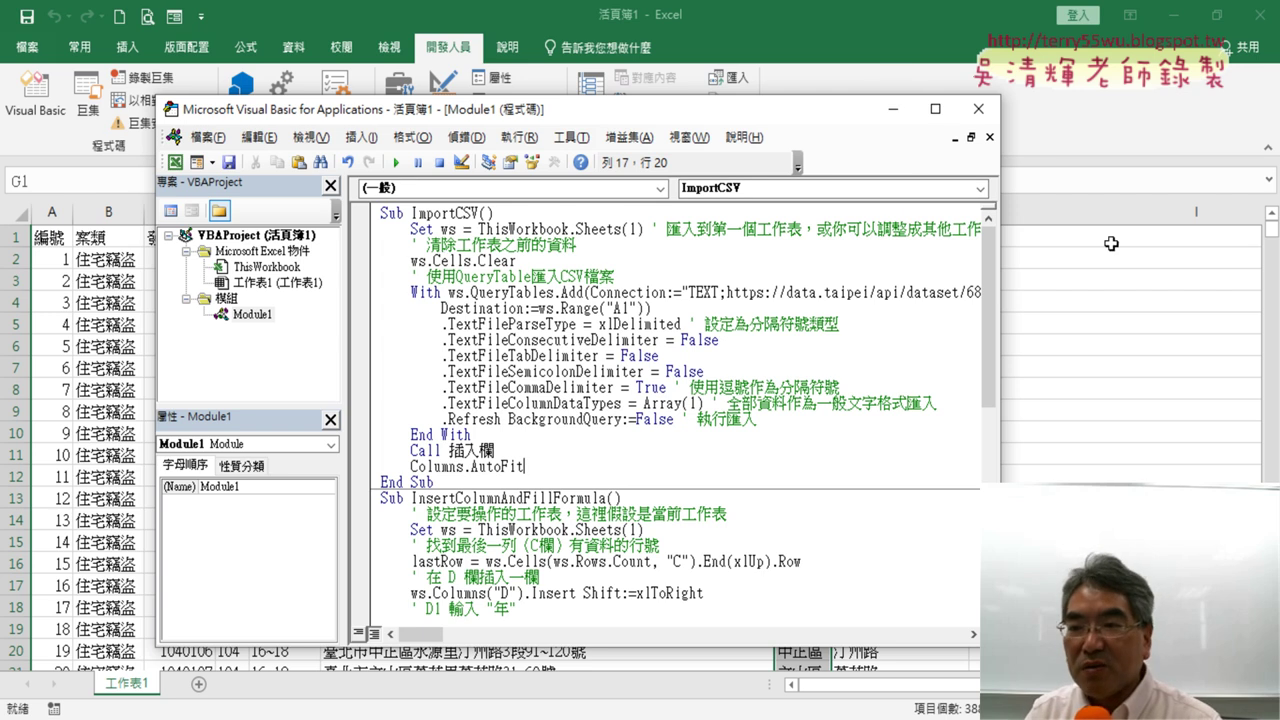
{"action": "left_click", "coordinate": [1100, 449]}
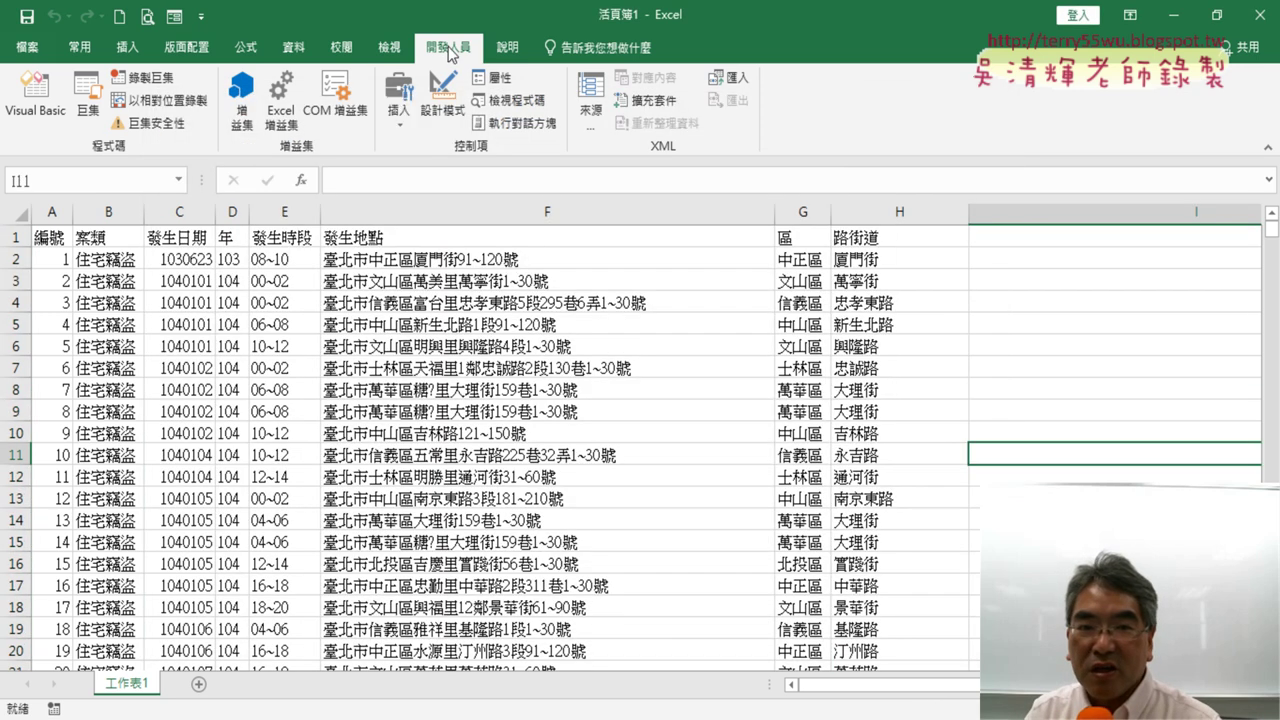
{"action": "left_click", "coordinate": [397, 128]}
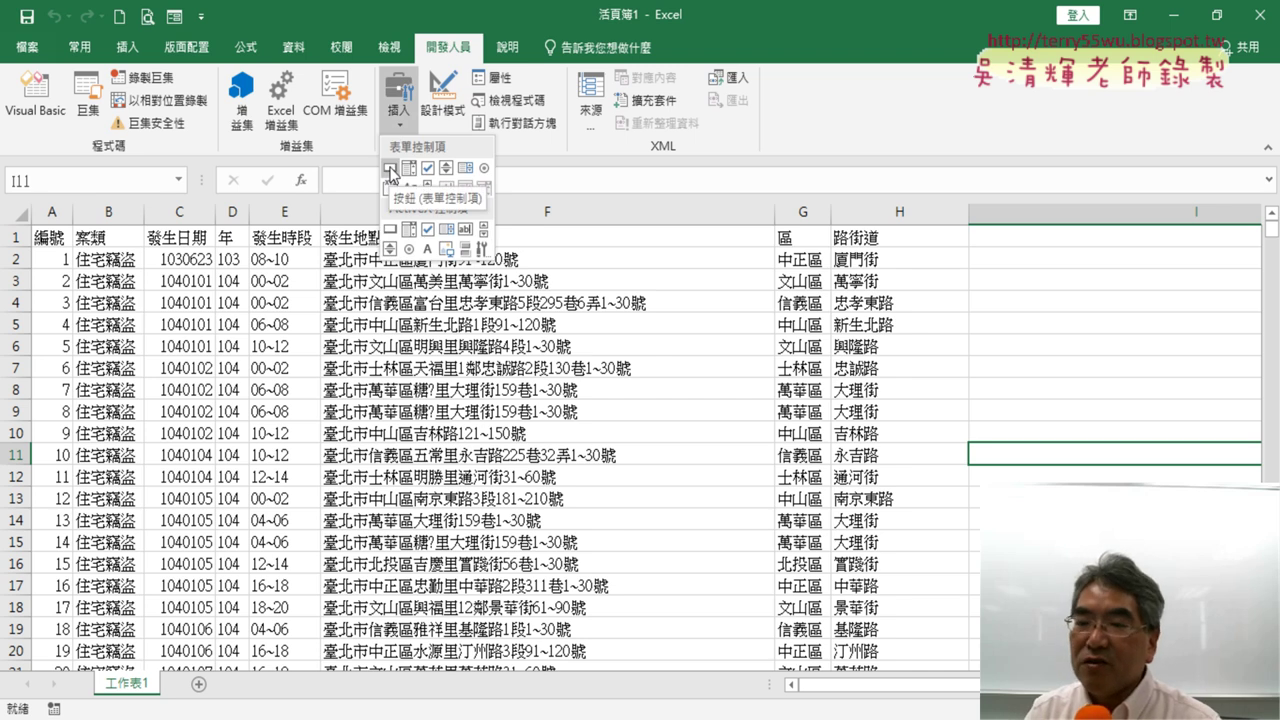
{"action": "left_click", "coordinate": [390, 170]}
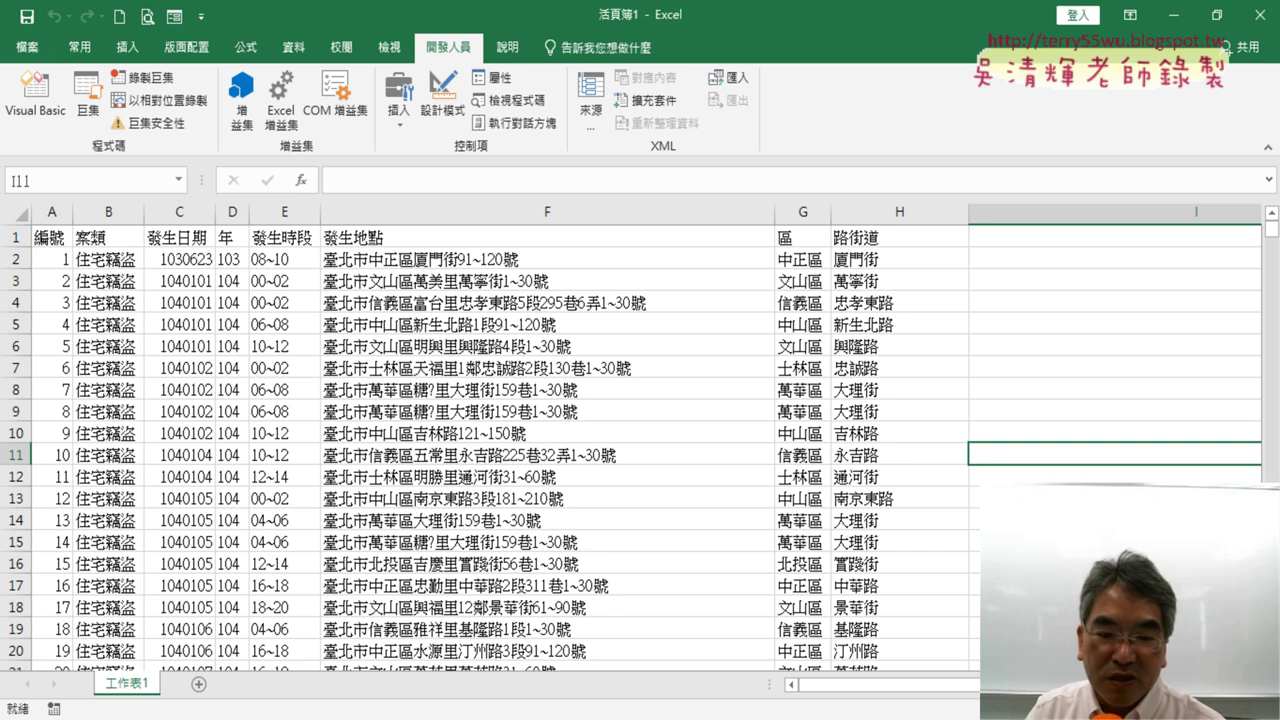
{"action": "left_click", "coordinate": [255, 640]}
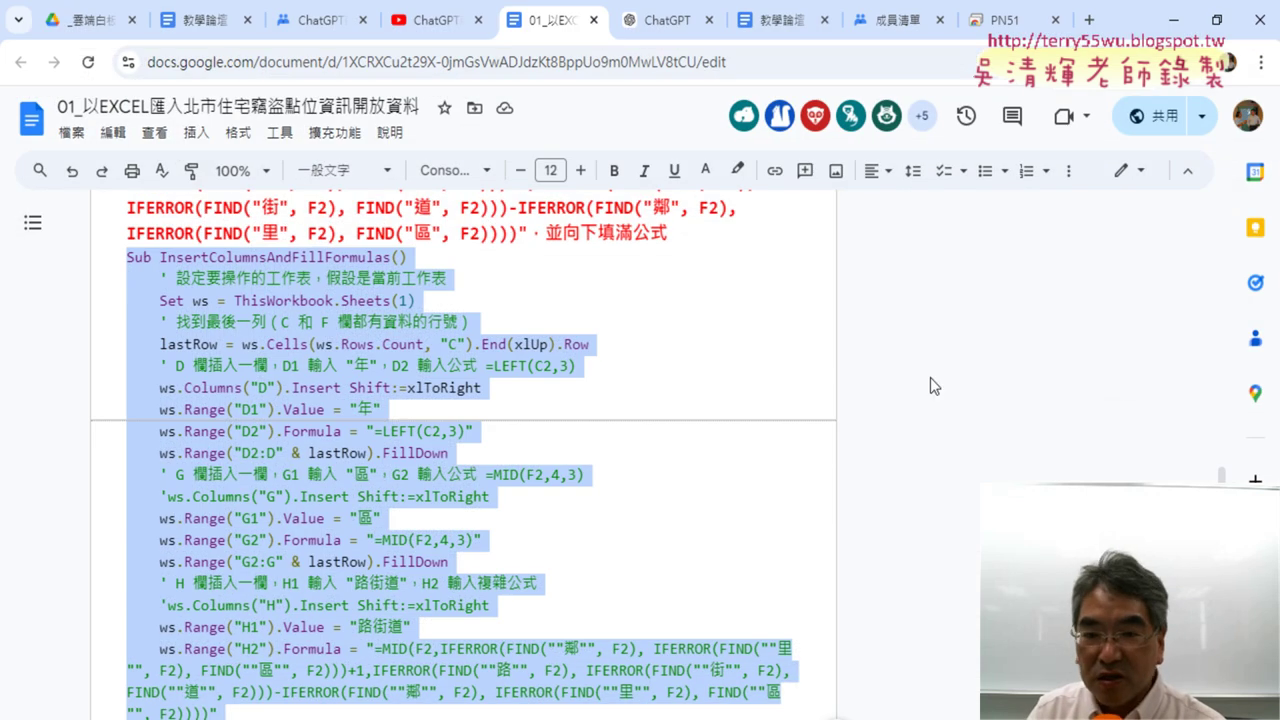
Scroll the tutorial to the five-button panel screenshot, then return to Excel.
{"action": "left_click_drag", "start_coordinate": [1218, 455], "coordinate": [1218, 442]}
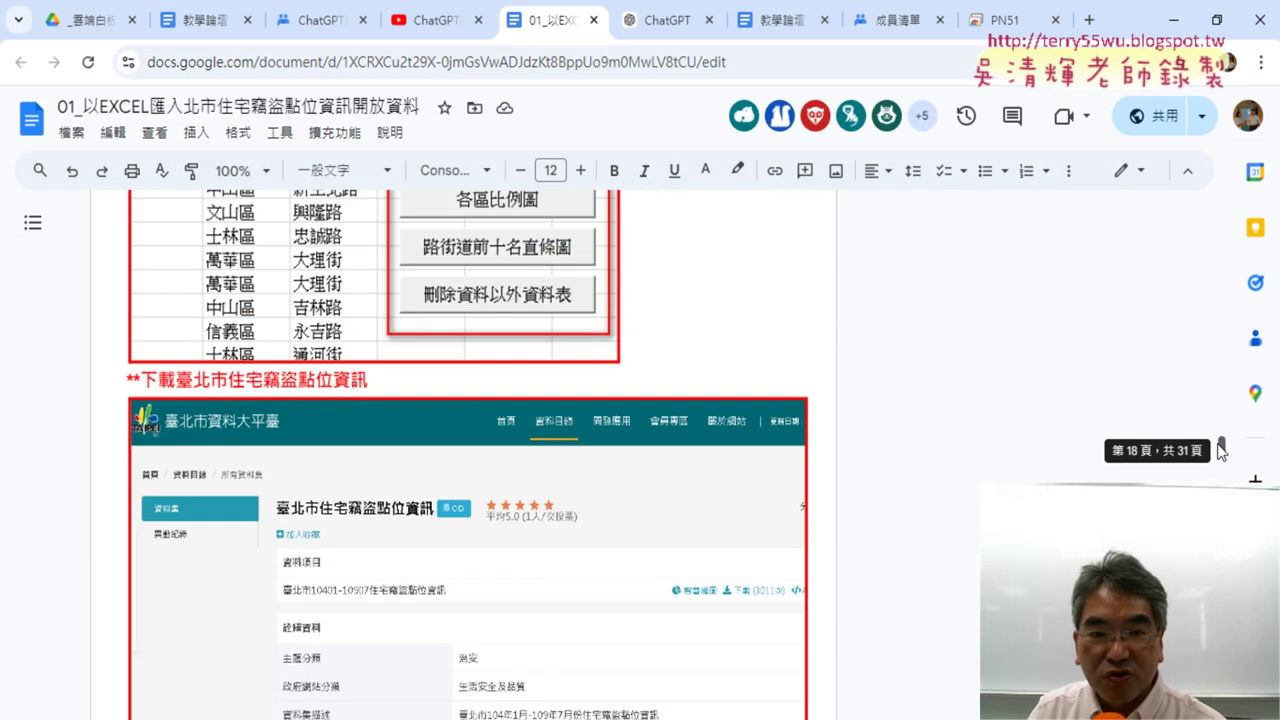
{"action": "scroll", "coordinate": [530, 325], "scroll_direction": "down", "scroll_amount": 2}
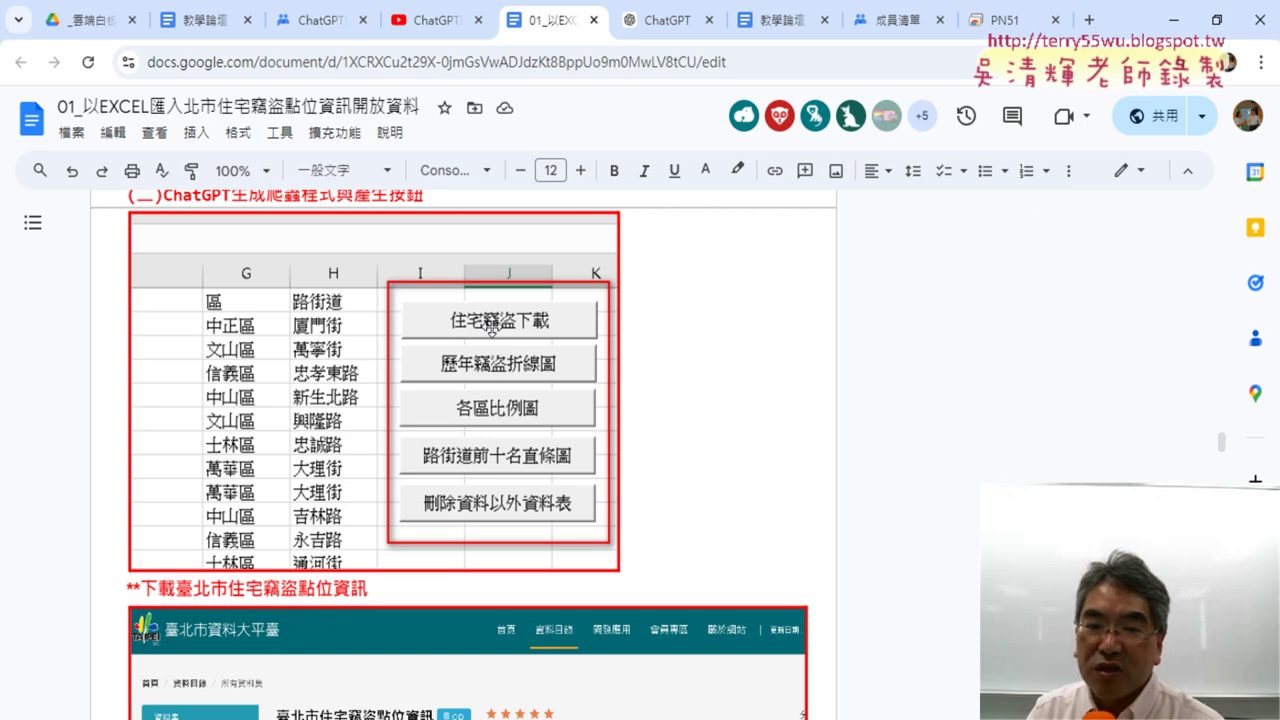
{"action": "left_click", "coordinate": [1168, 26]}
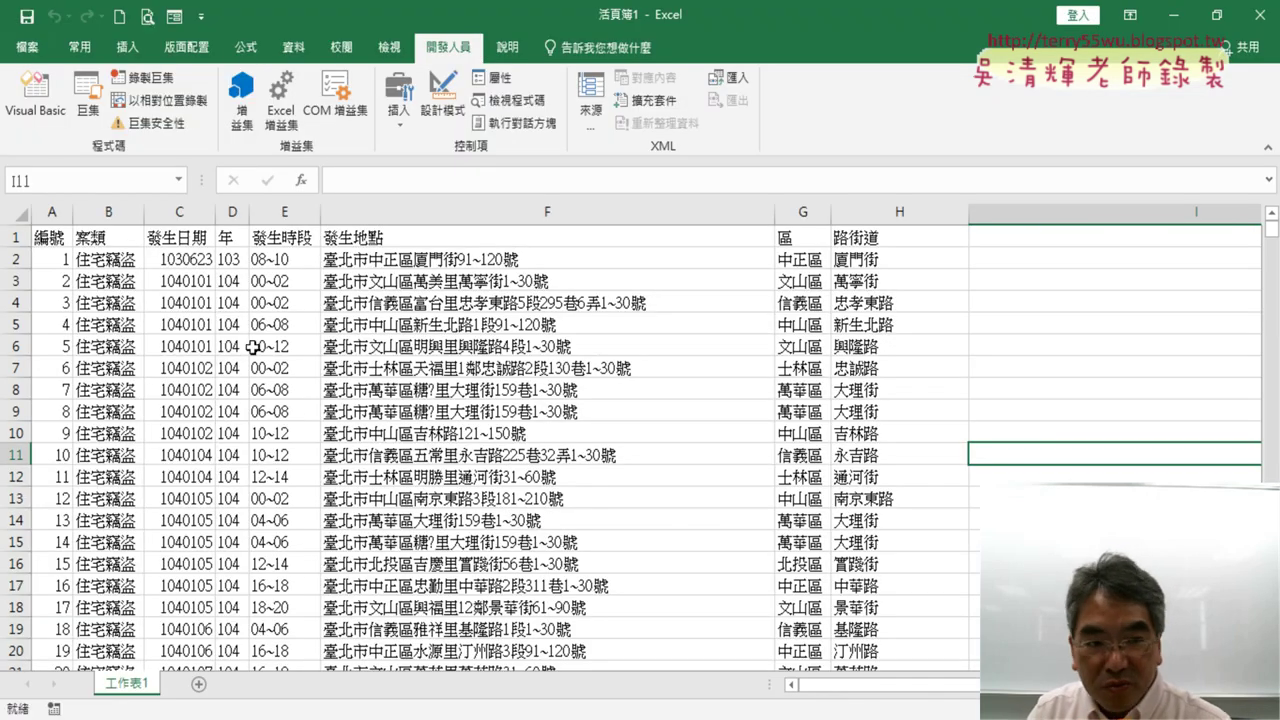
Replace ImportCSV with 住宅竊盜下載 in the Sub header and return to the worksheet.
{"action": "left_click", "coordinate": [35, 95]}
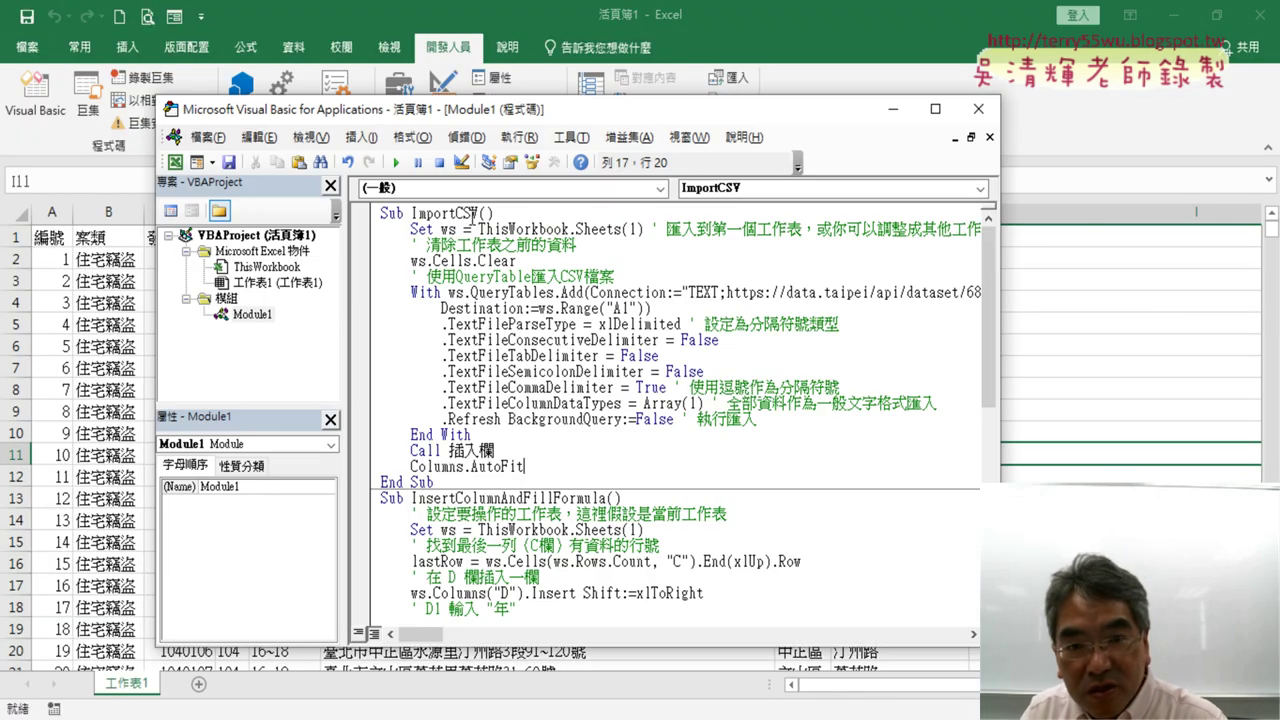
{"action": "left_click_drag", "start_coordinate": [480, 213], "coordinate": [418, 213]}
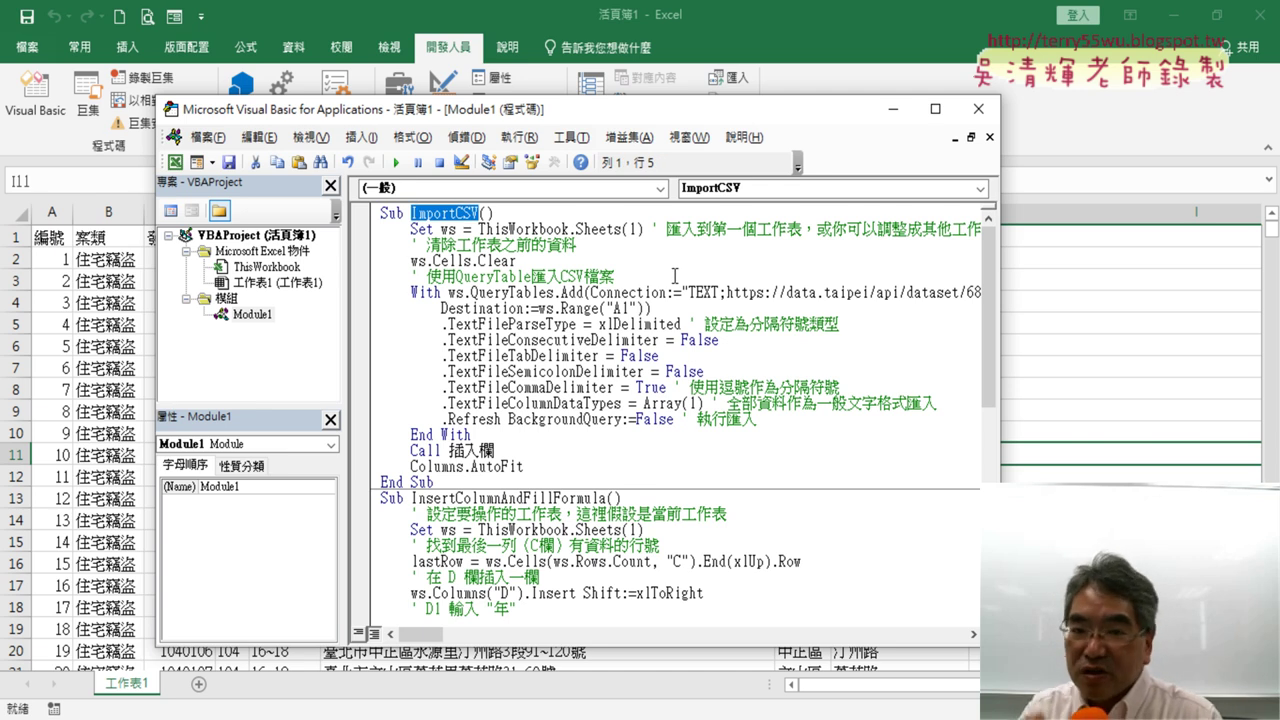
{"action": "type", "text": ","}
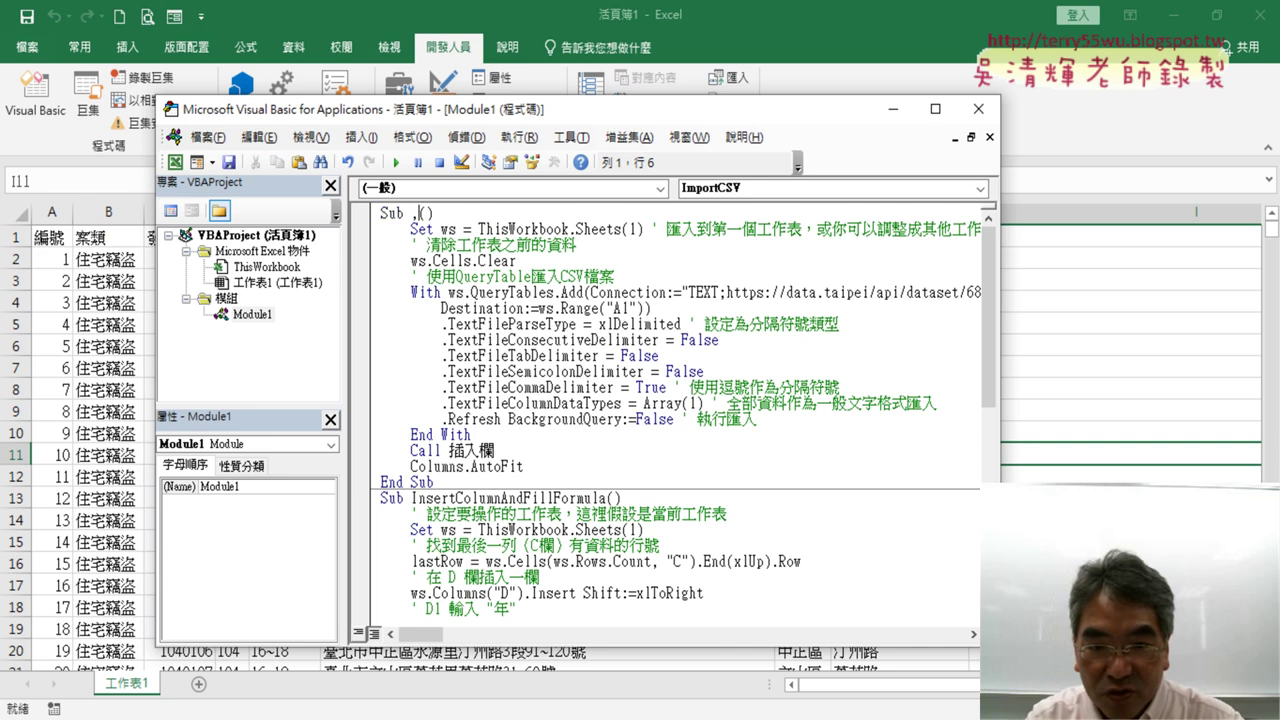
{"action": "type", "text": "住"}
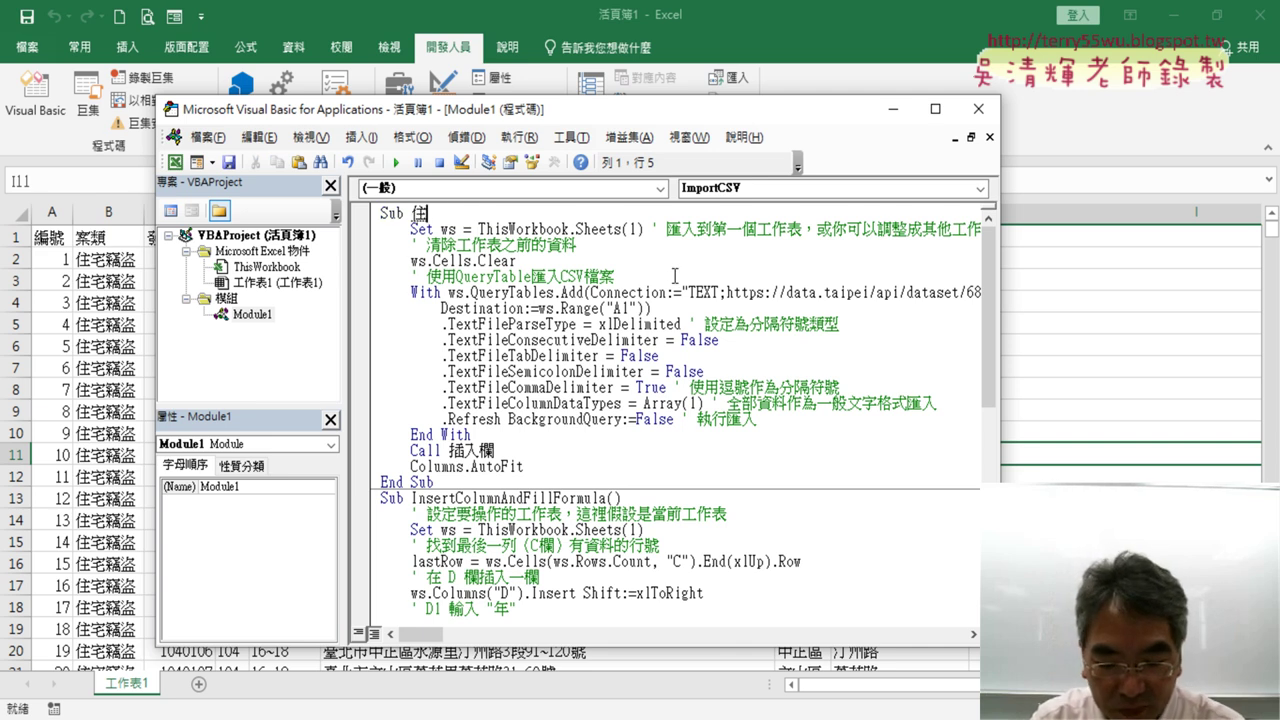
{"action": "type", "text": "ㄗㄞ"}
{"action": "type", "text": "宅"}
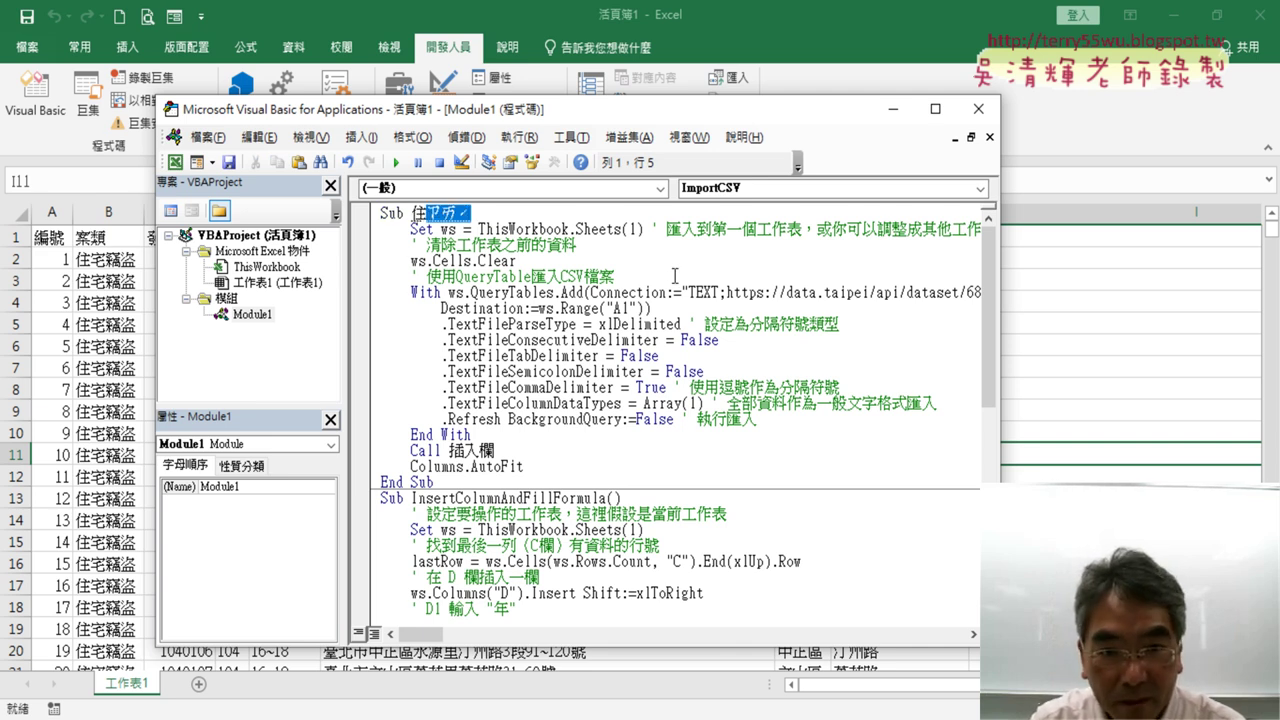
{"action": "type", "text": "竊盜"}
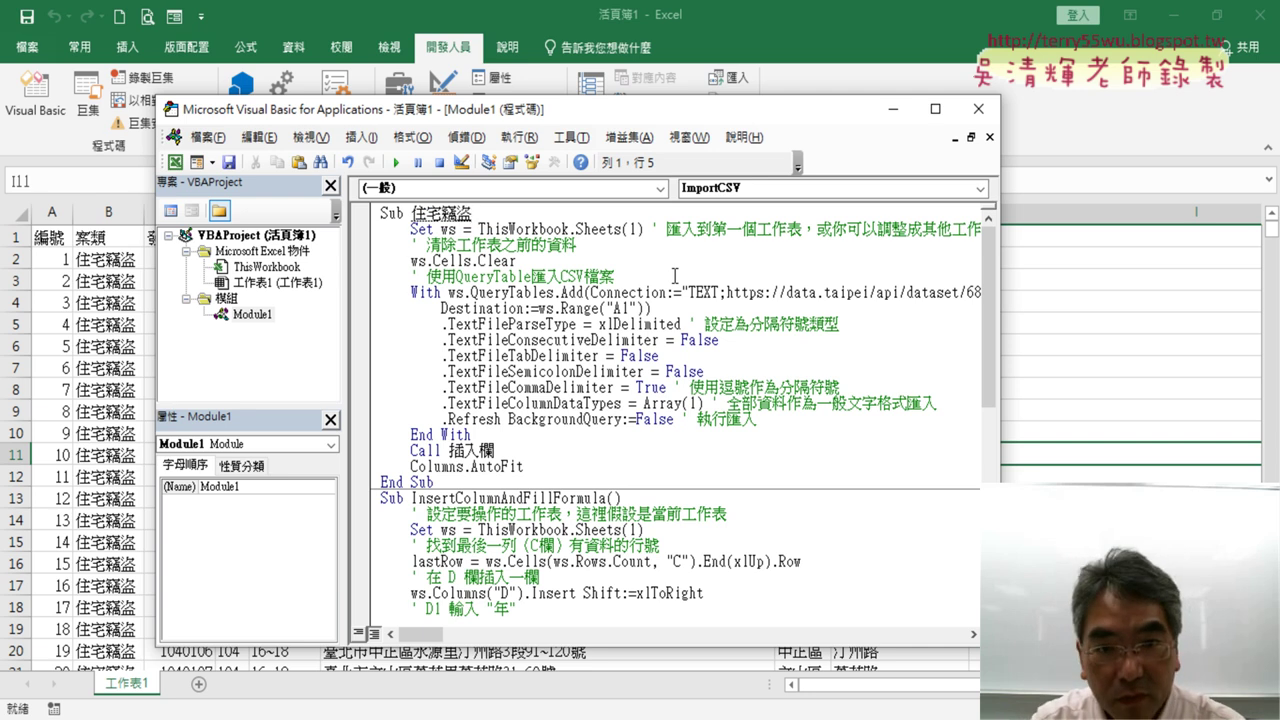
{"action": "type", "text": "下載("}
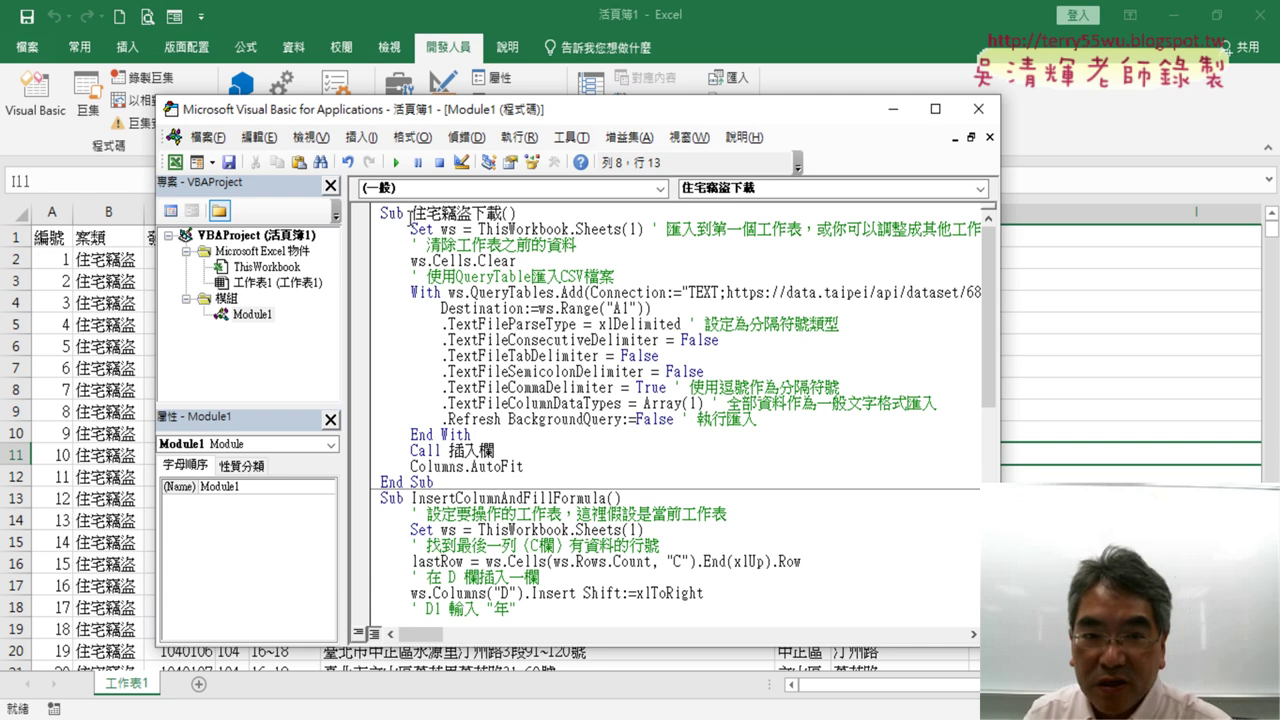
{"action": "left_click_drag", "start_coordinate": [410, 213], "coordinate": [505, 213]}
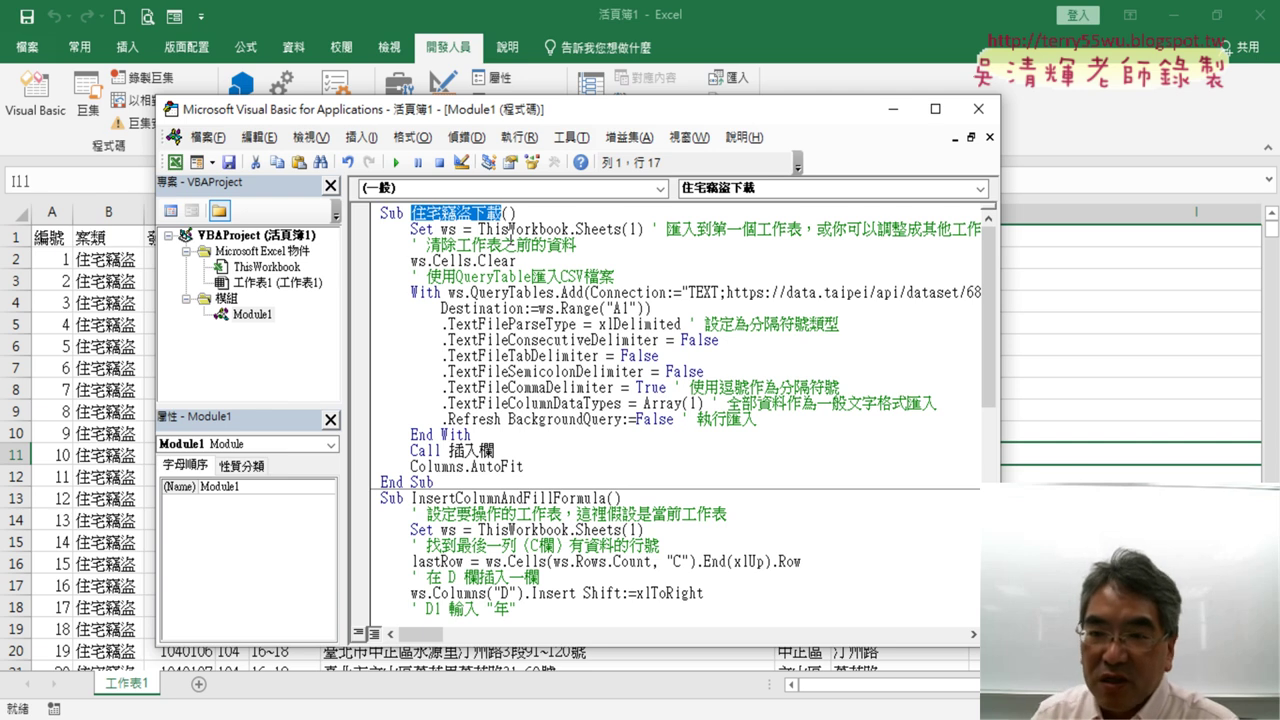
{"action": "left_click", "coordinate": [1128, 388]}
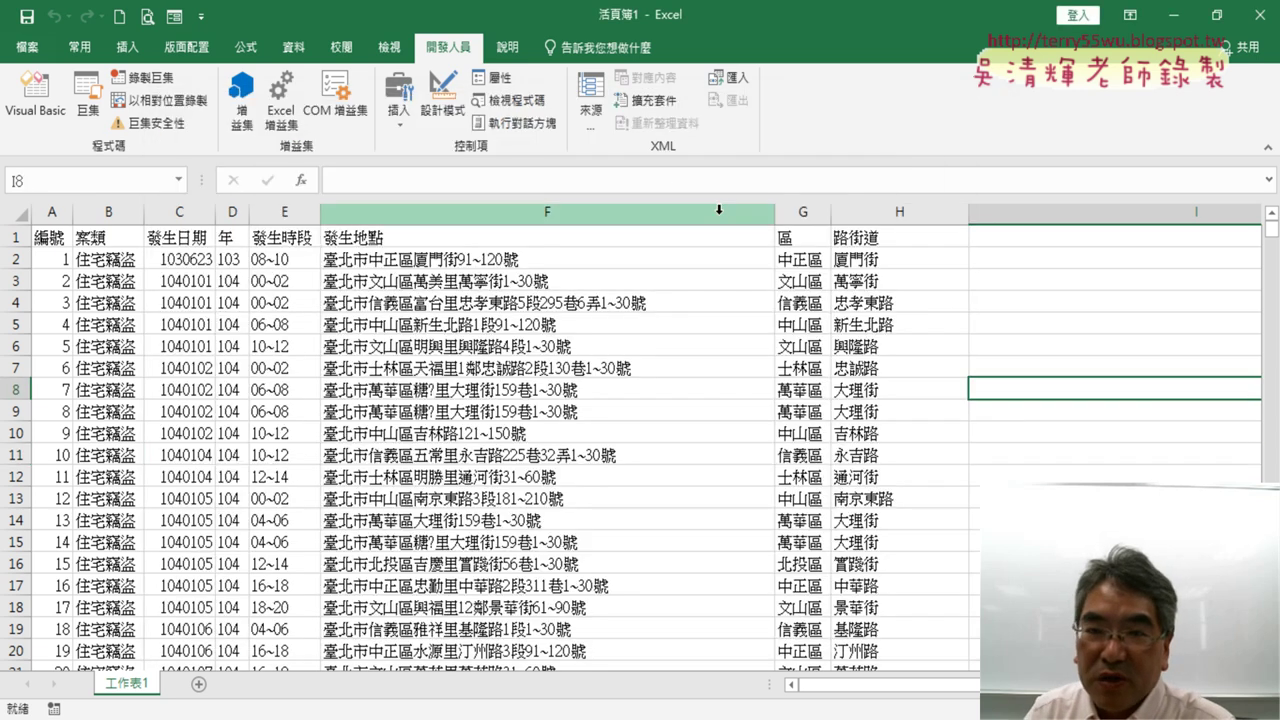
Draw a form-control button in column I spanning rows 2–3.
{"action": "left_click", "coordinate": [408, 129]}
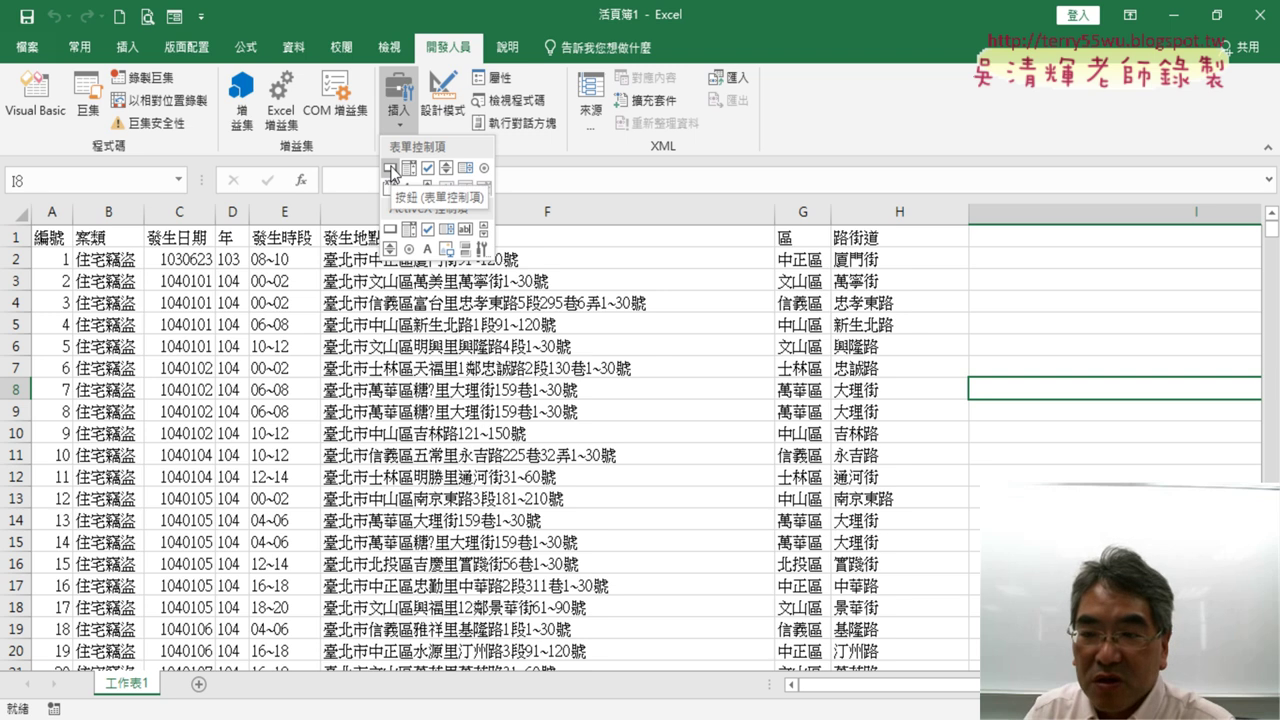
{"action": "left_click", "coordinate": [390, 168]}
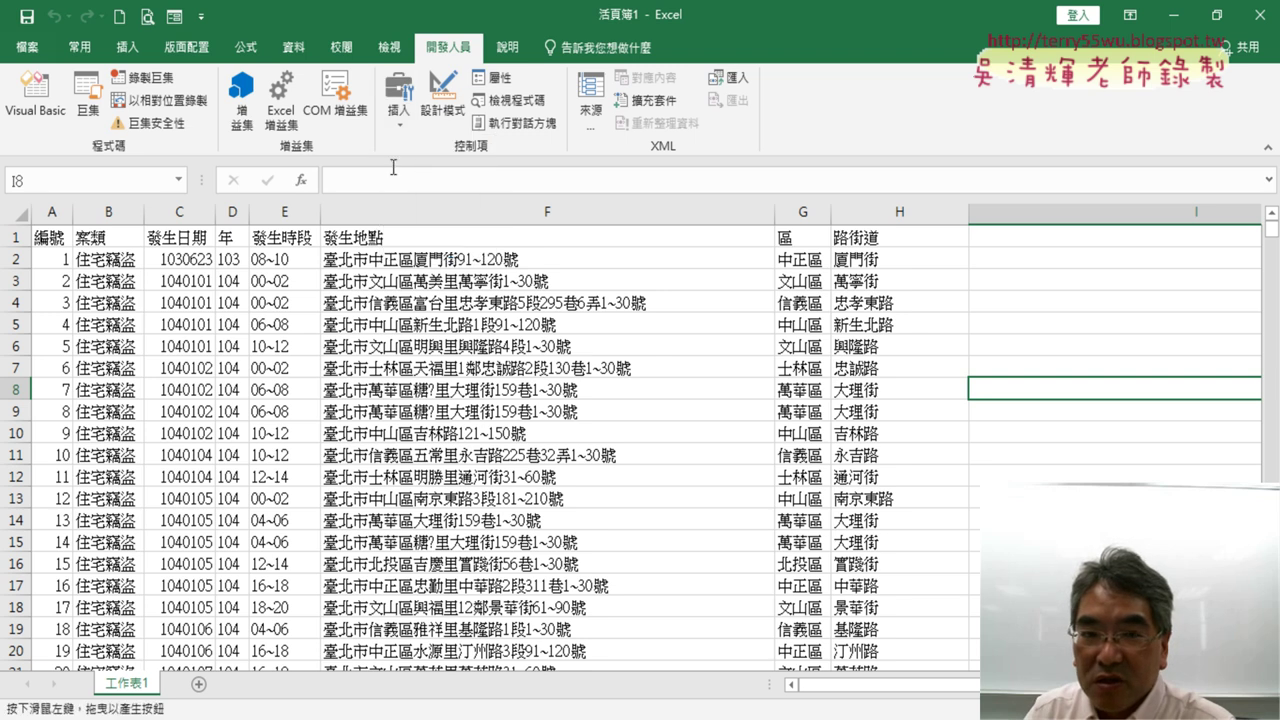
{"action": "left_click", "coordinate": [399, 112]}
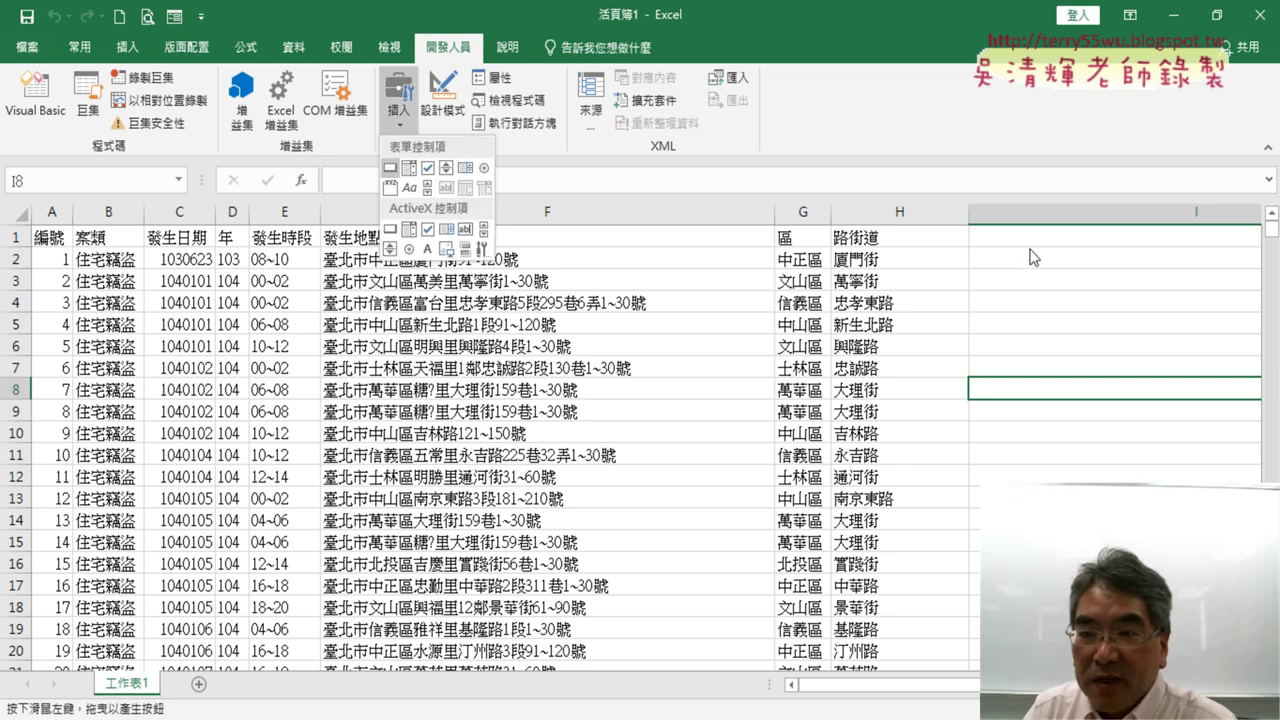
{"action": "left_click", "coordinate": [1065, 118]}
{"action": "left_click_drag", "start_coordinate": [1020, 250], "coordinate": [1206, 293]}
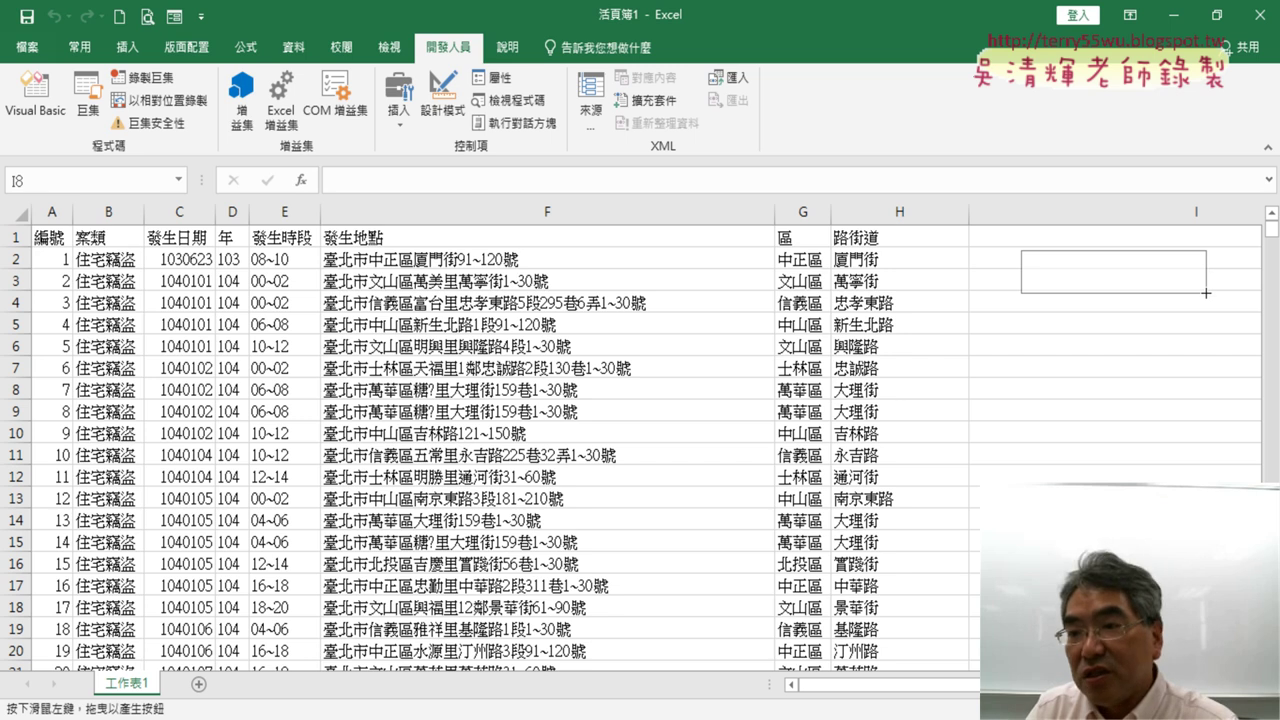
{"action": "left_click_drag", "start_coordinate": [1206, 293], "coordinate": [1203, 293]}
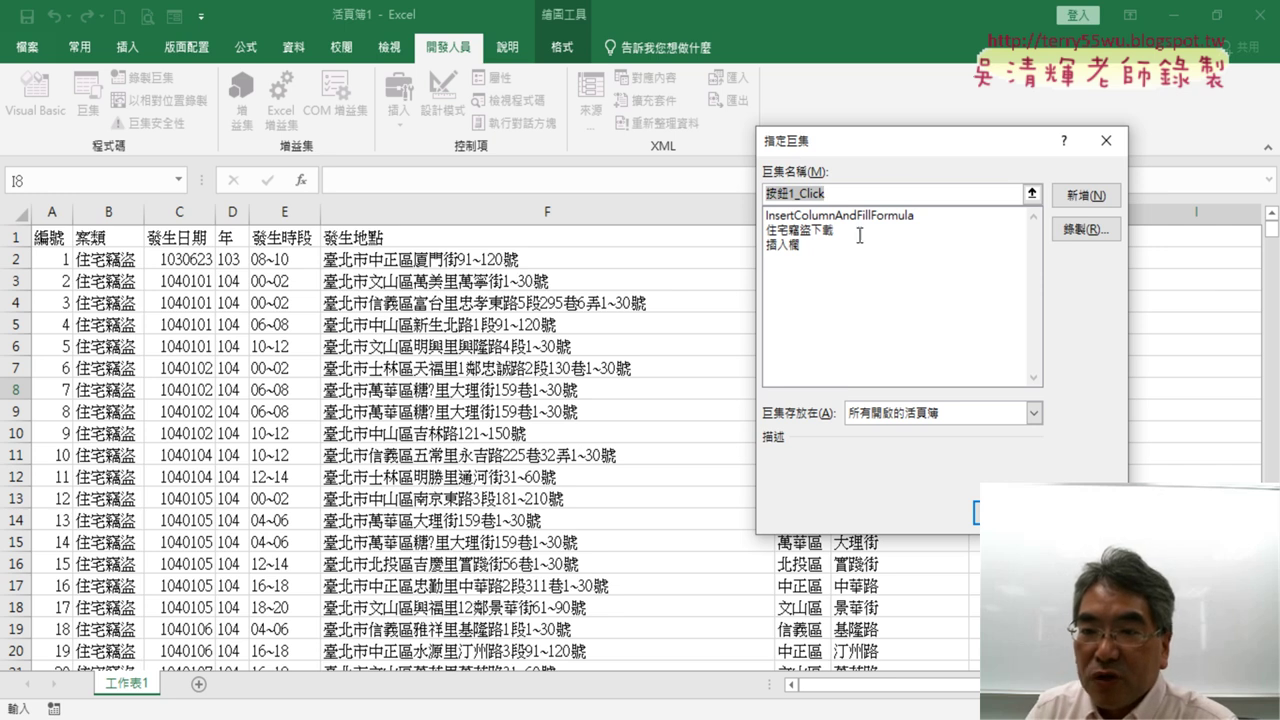
Assign the 住宅竊盜下載 macro to the button, copying its name before confirming with OK.
{"action": "left_click_drag", "start_coordinate": [840, 143], "coordinate": [688, 133]}
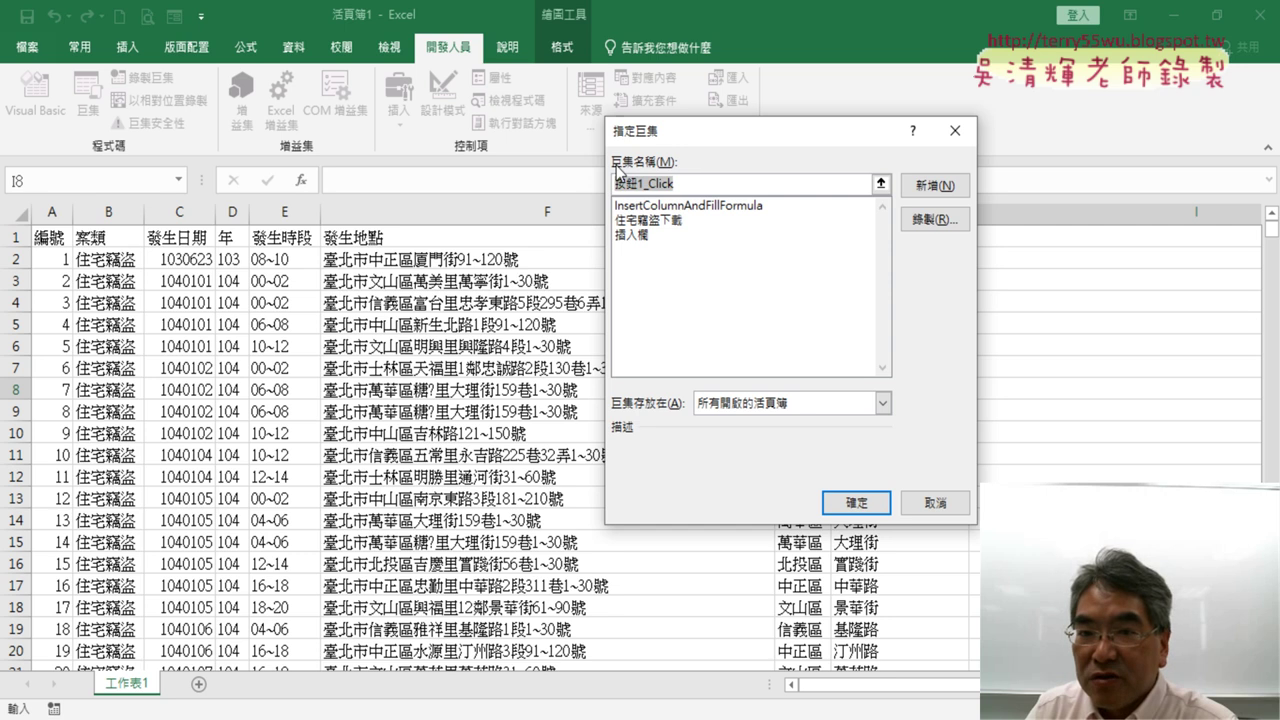
{"action": "left_click", "coordinate": [680, 226]}
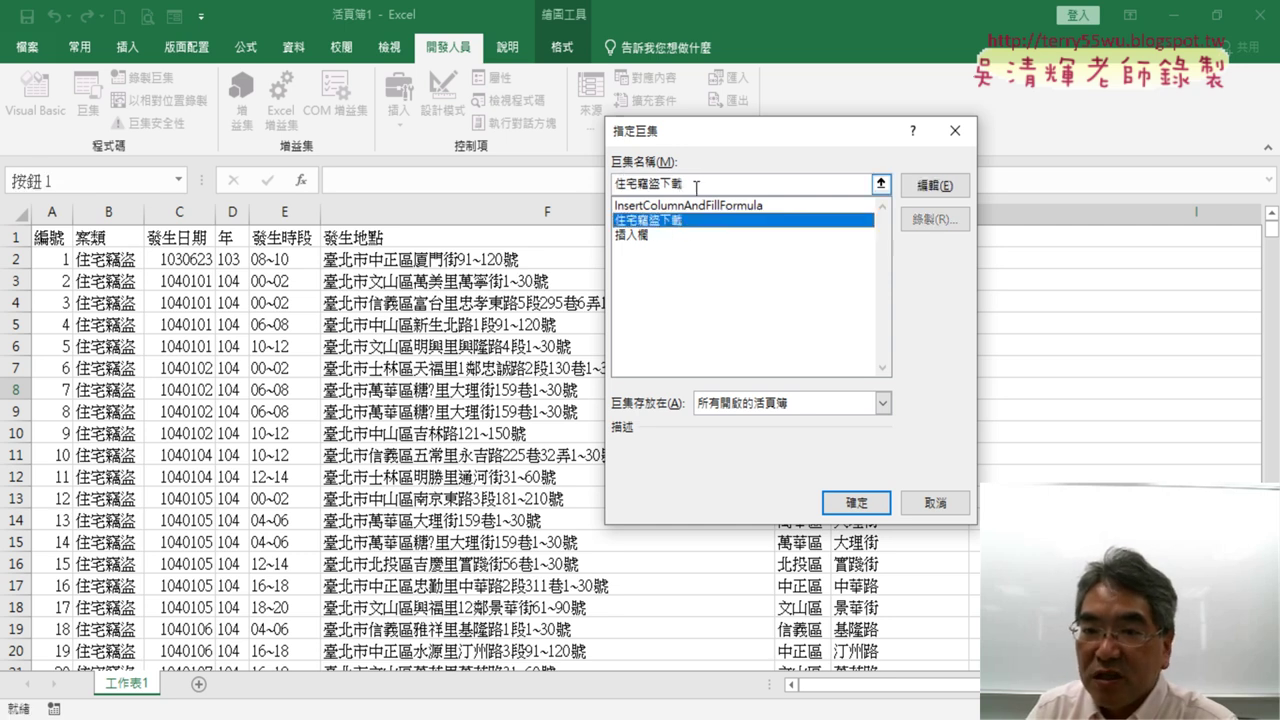
{"action": "left_click_drag", "start_coordinate": [696, 187], "coordinate": [588, 190]}
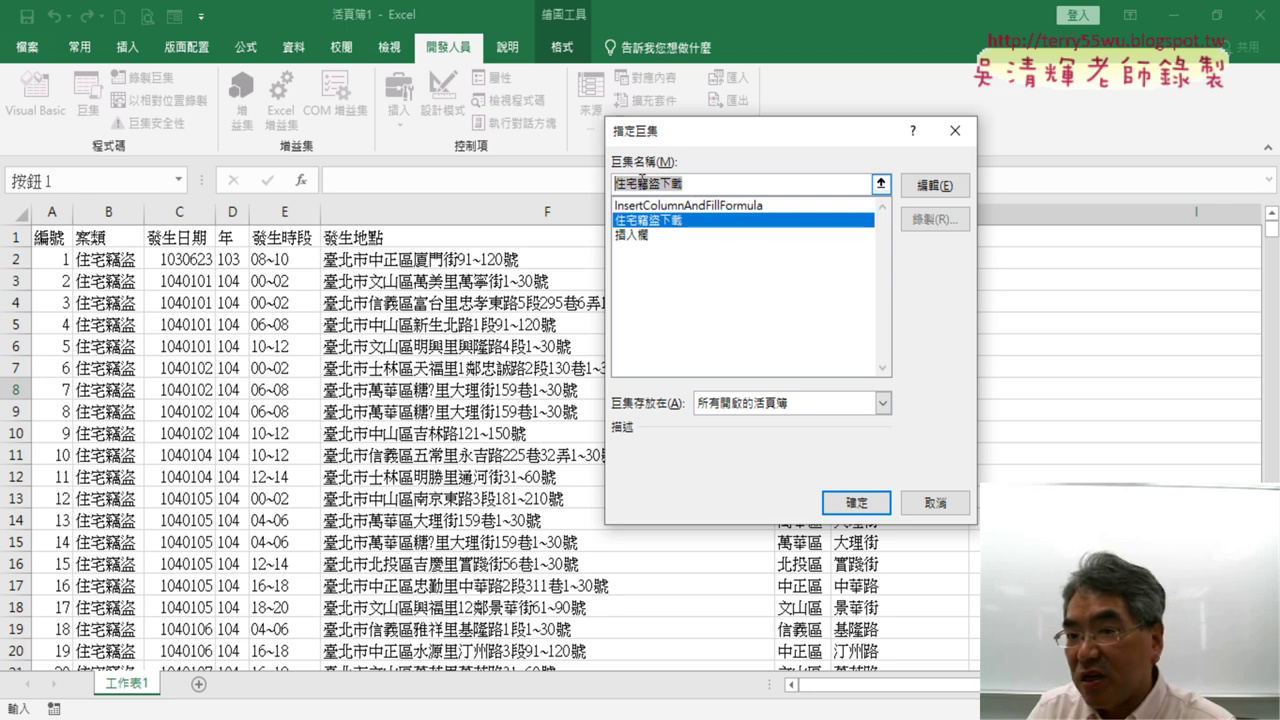
{"action": "right_click", "coordinate": [660, 176]}
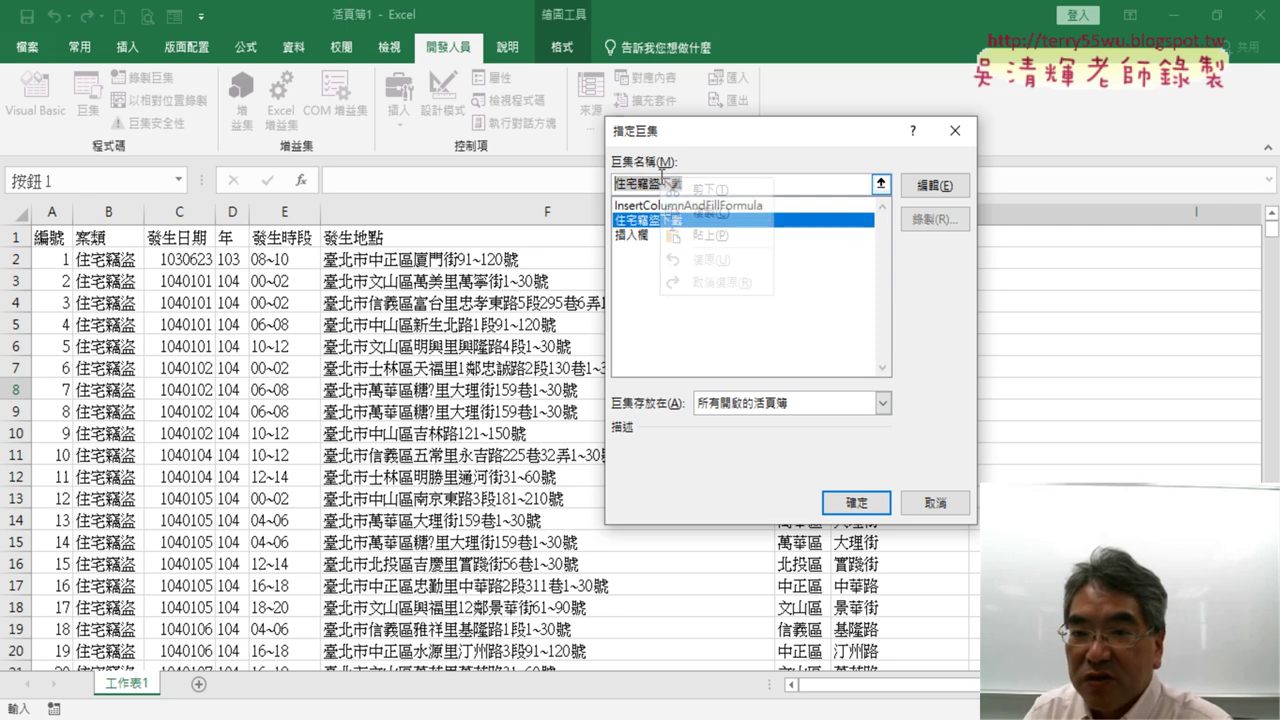
{"action": "left_click", "coordinate": [698, 214]}
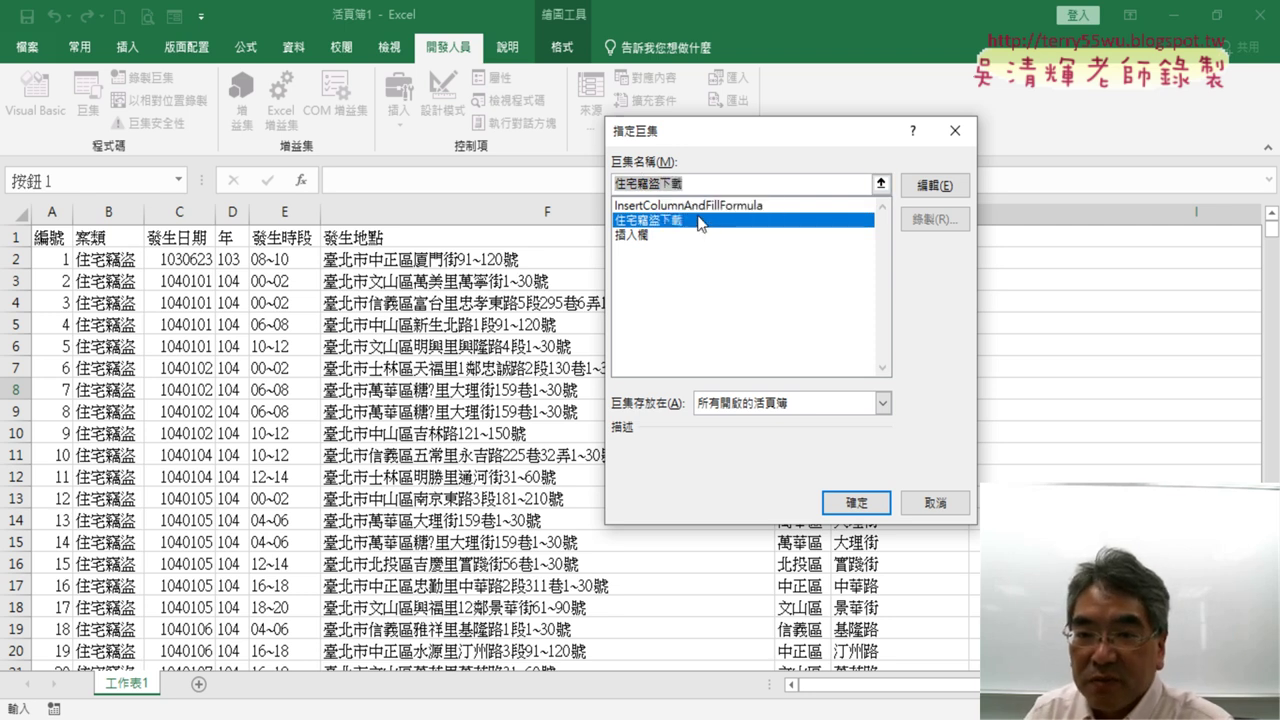
{"action": "left_click", "coordinate": [668, 222]}
{"action": "left_click_drag", "start_coordinate": [699, 186], "coordinate": [598, 186]}
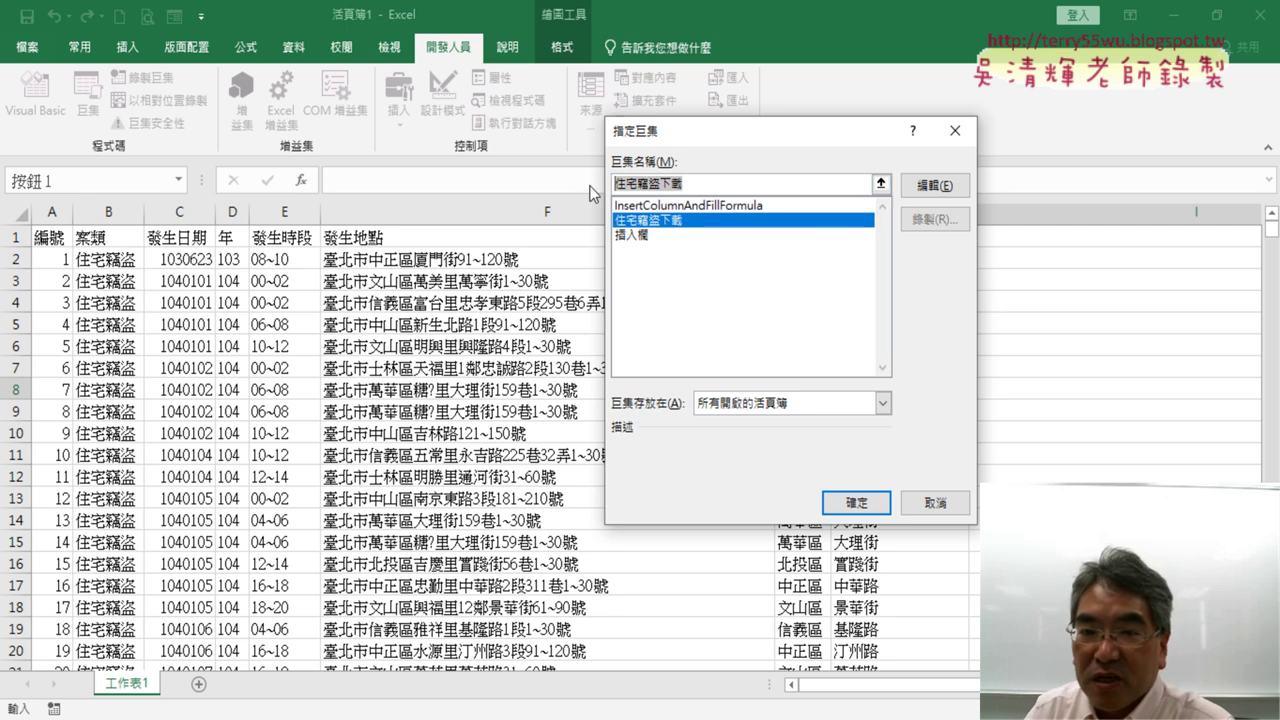
{"action": "right_click", "coordinate": [657, 186]}
{"action": "left_click", "coordinate": [692, 222]}
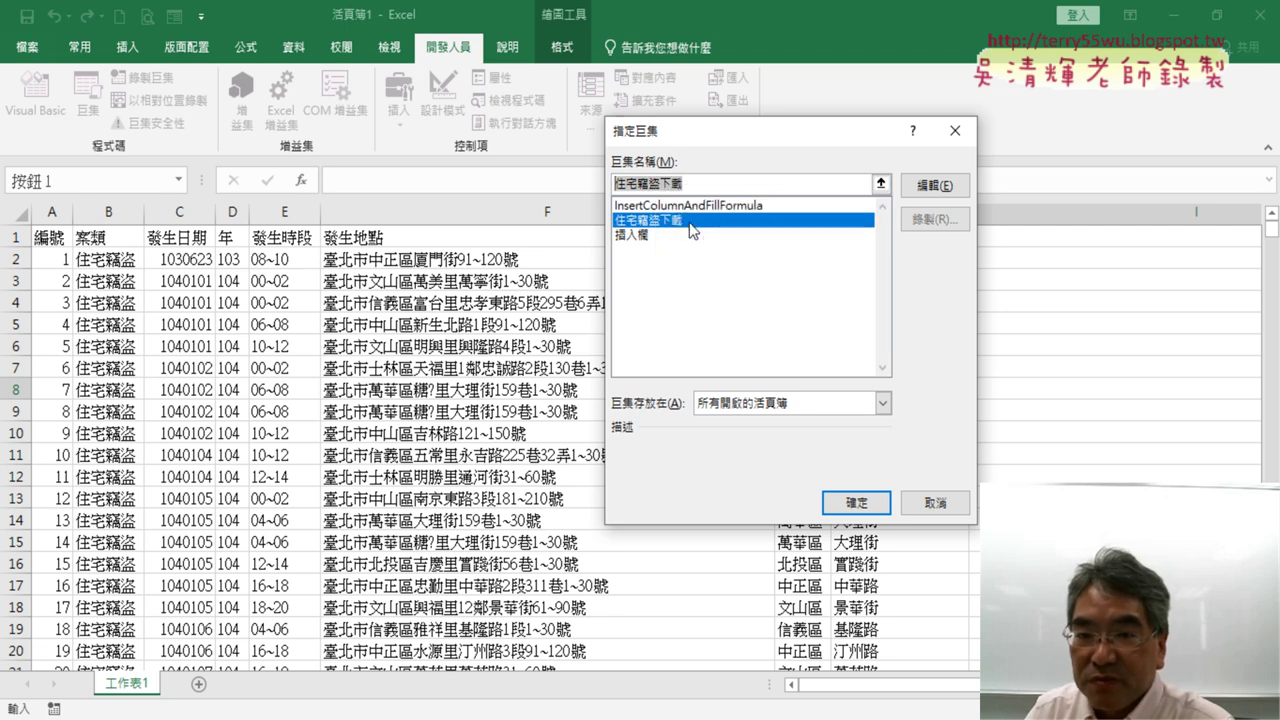
{"action": "left_click", "coordinate": [862, 502]}
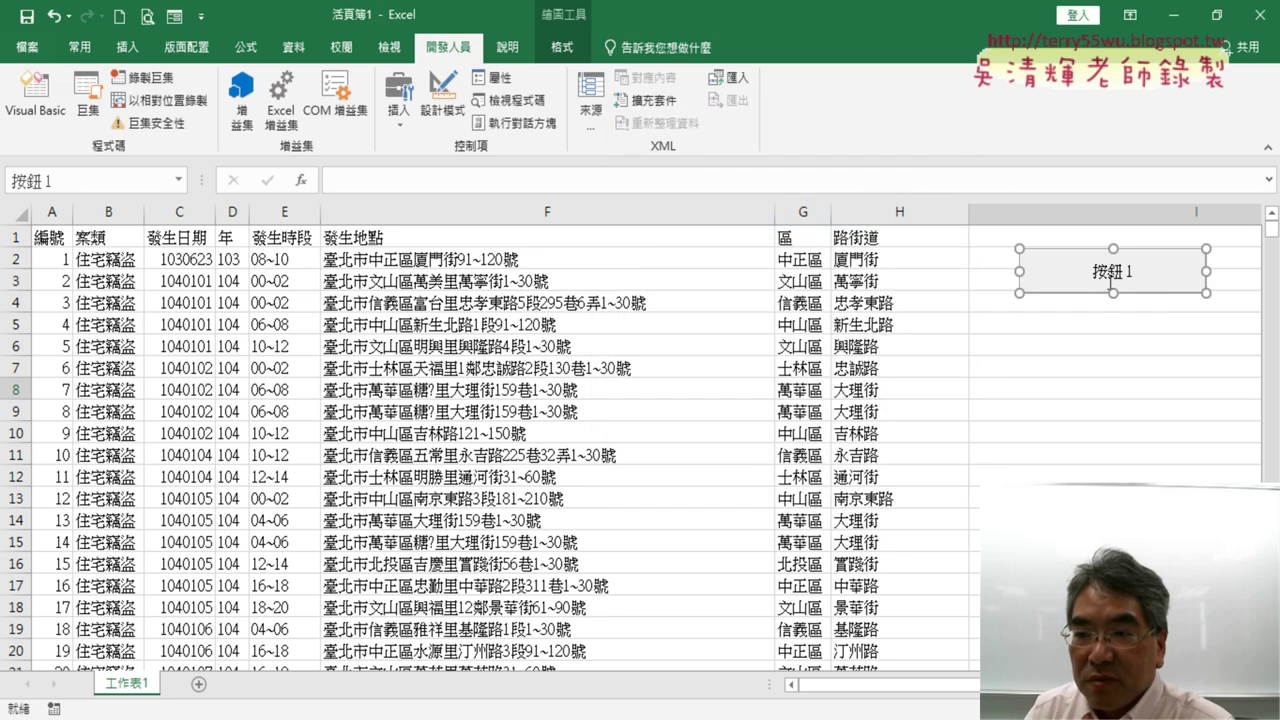
Caption the button 住宅竊盜下載 and click it to reload the theft data.
{"action": "key", "text": "BackSpace"}
{"action": "key", "text": "BackSpace"}
{"action": "key", "text": "BackSpace"}
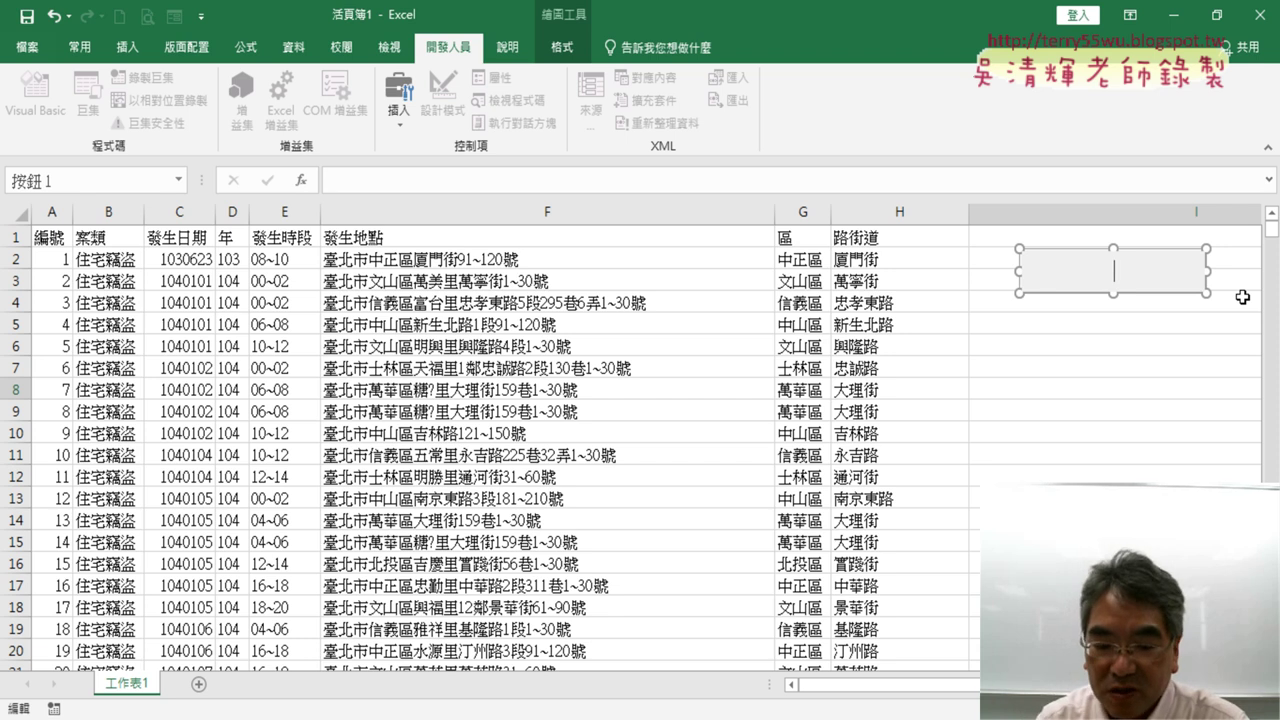
{"action": "type", "text": "住宅竊盜下載"}
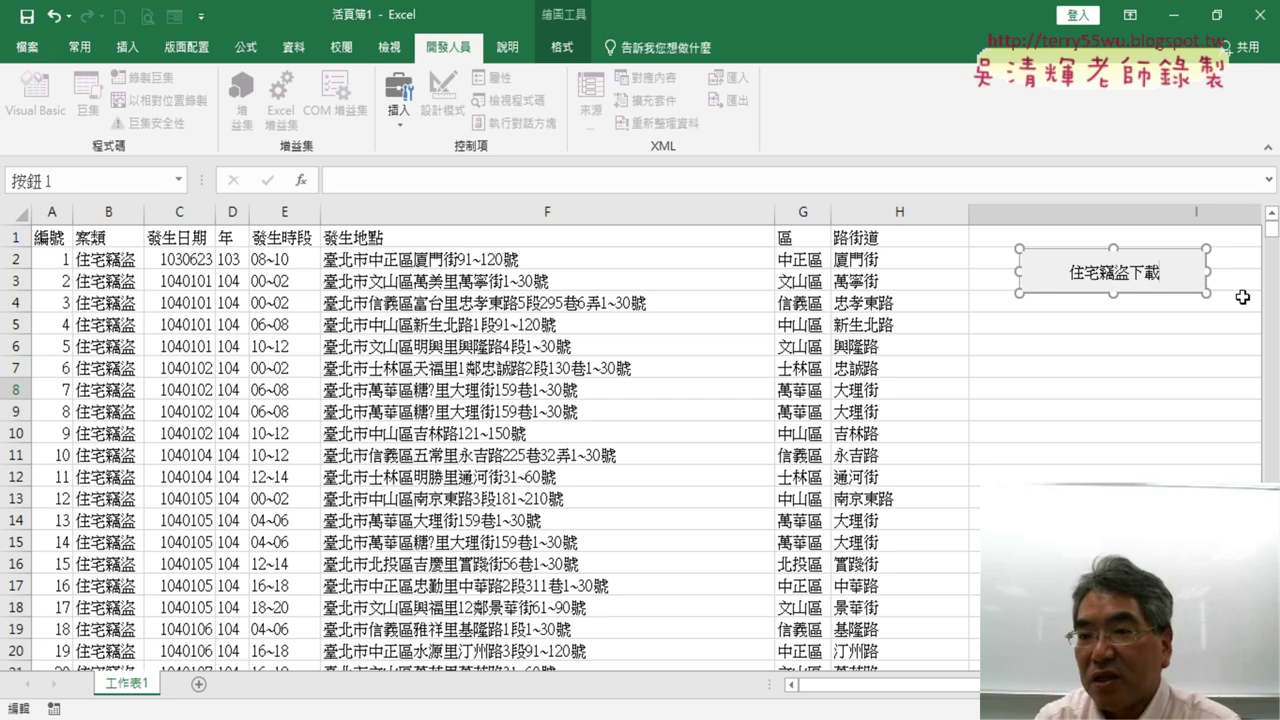
{"action": "left_click", "coordinate": [1159, 340]}
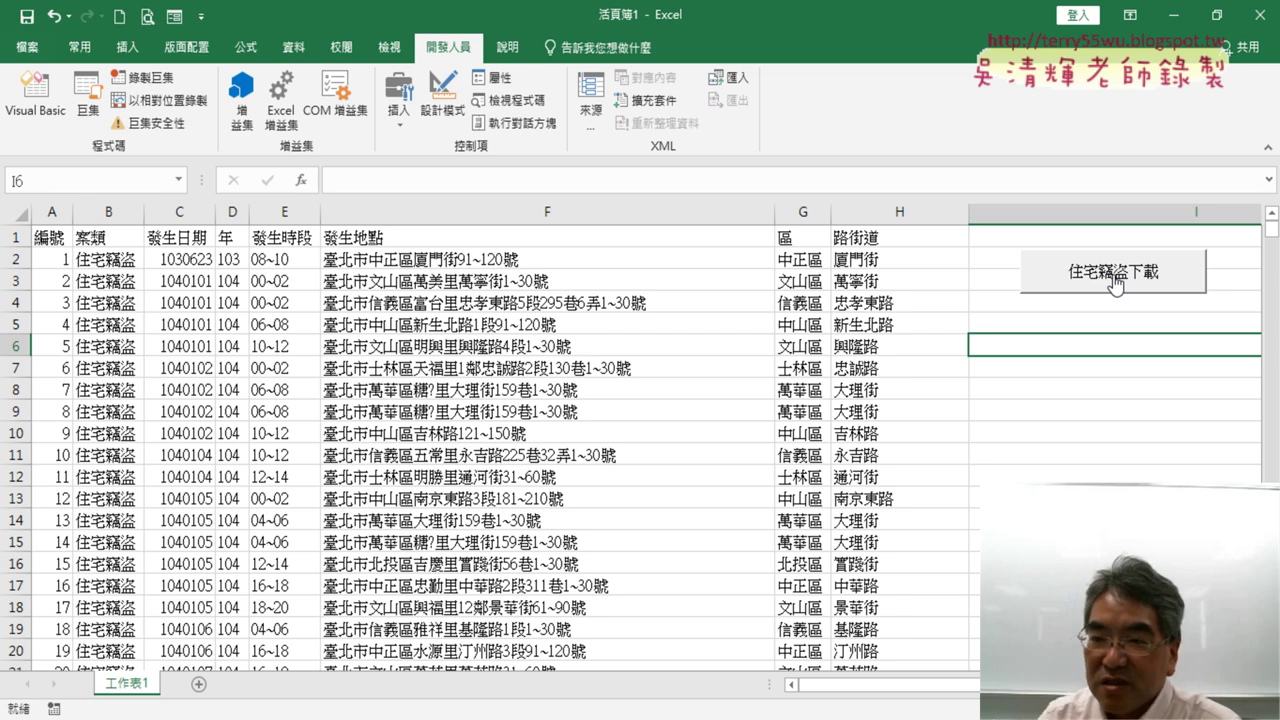
{"action": "left_click", "coordinate": [1116, 283]}
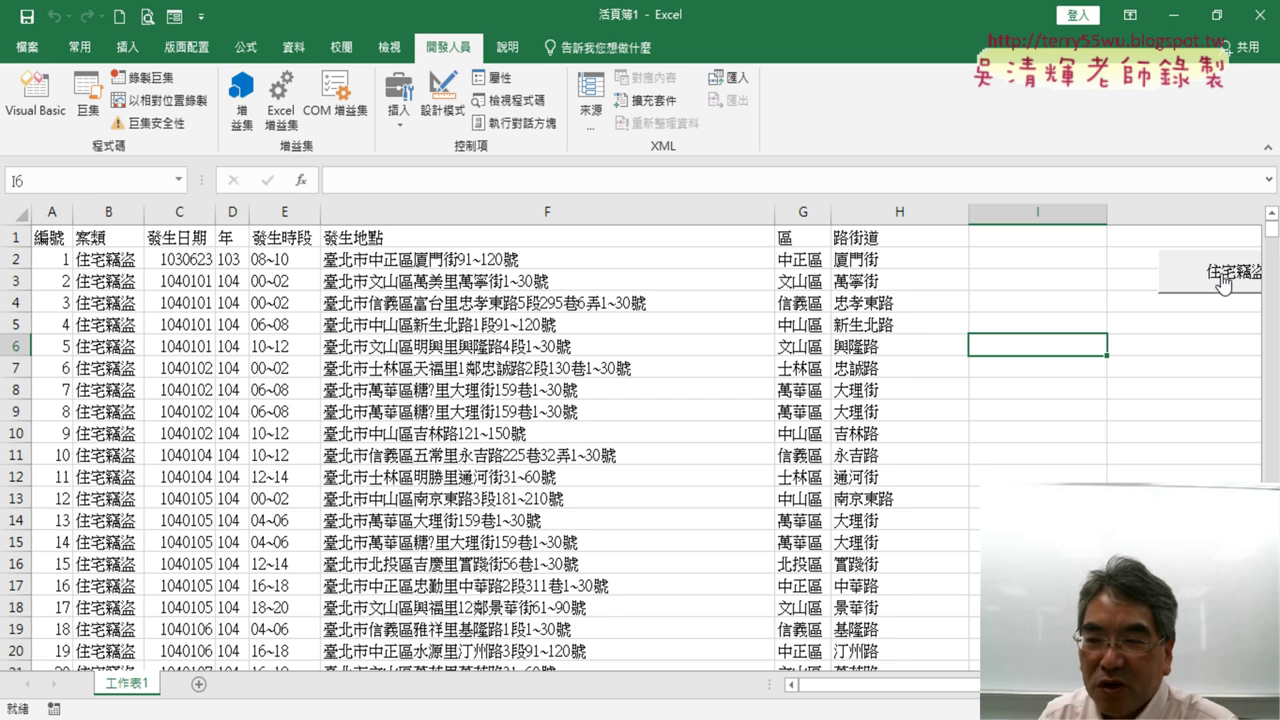
{"action": "left_click", "coordinate": [1221, 283]}
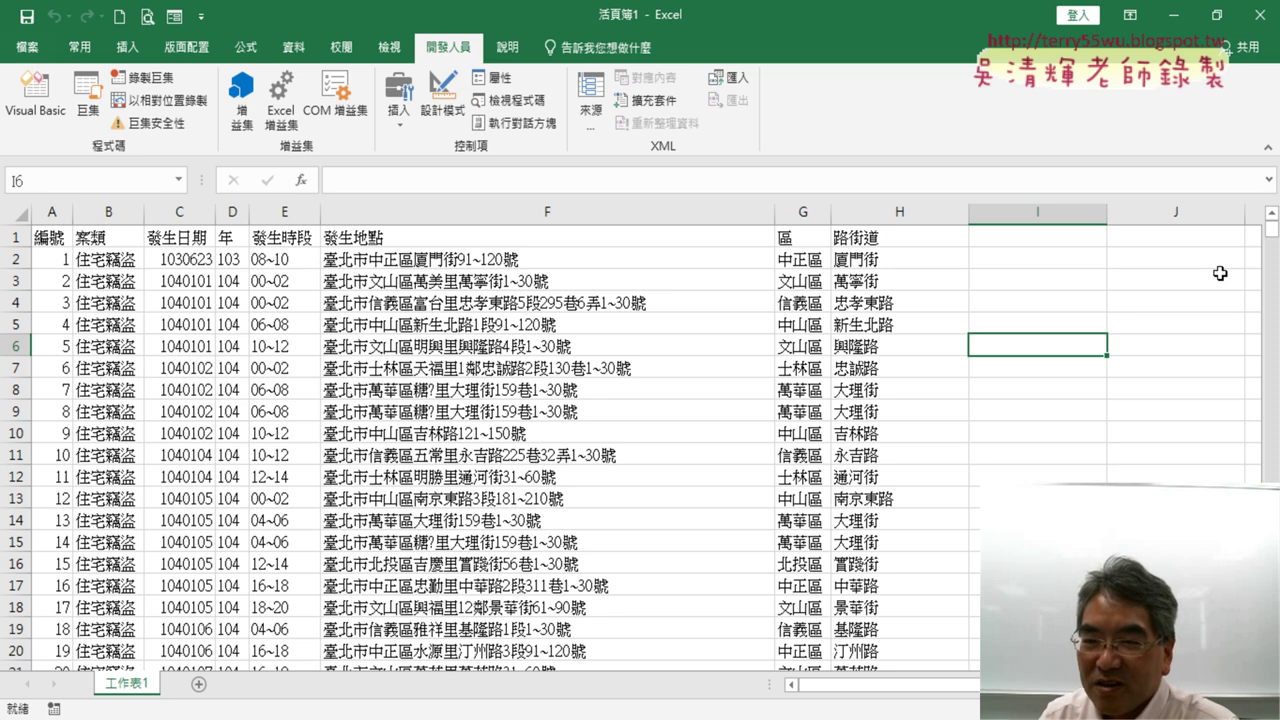
Move the 住宅竊盜下載 button left over columns I–J and run it to test.
{"action": "left_click_drag", "start_coordinate": [940, 685], "coordinate": [1050, 685]}
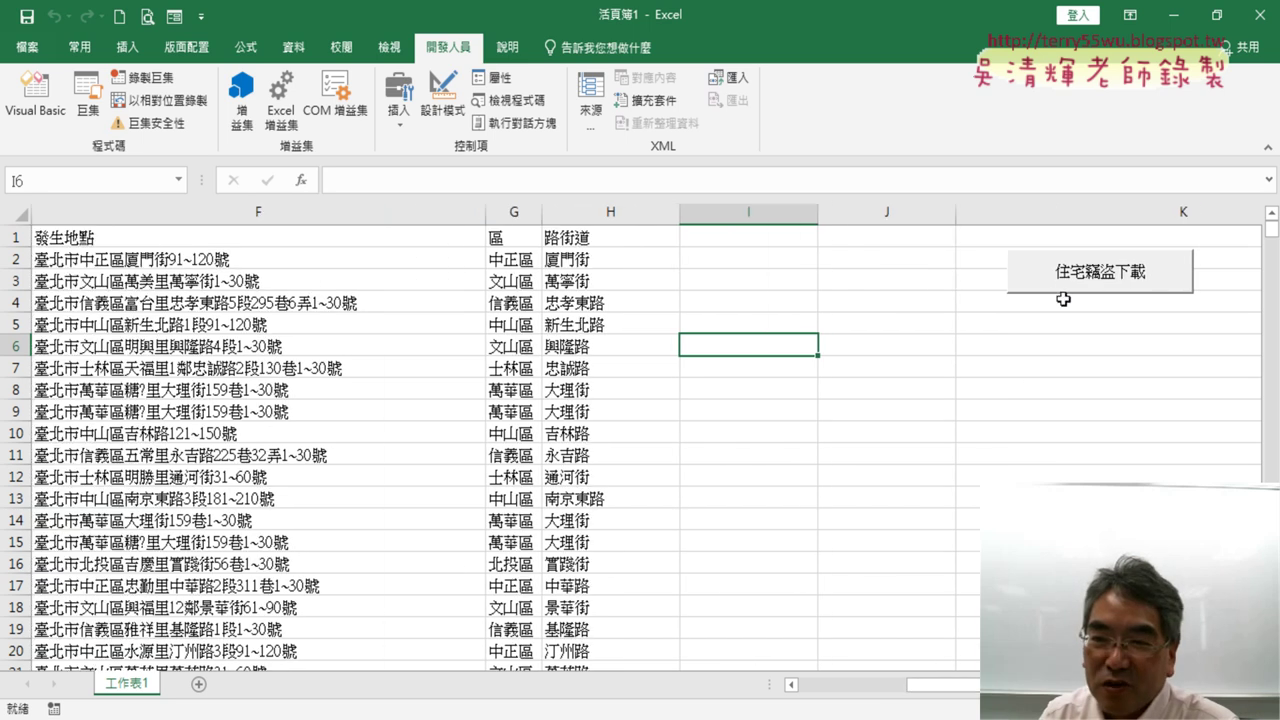
{"action": "right_click", "coordinate": [1037, 280]}
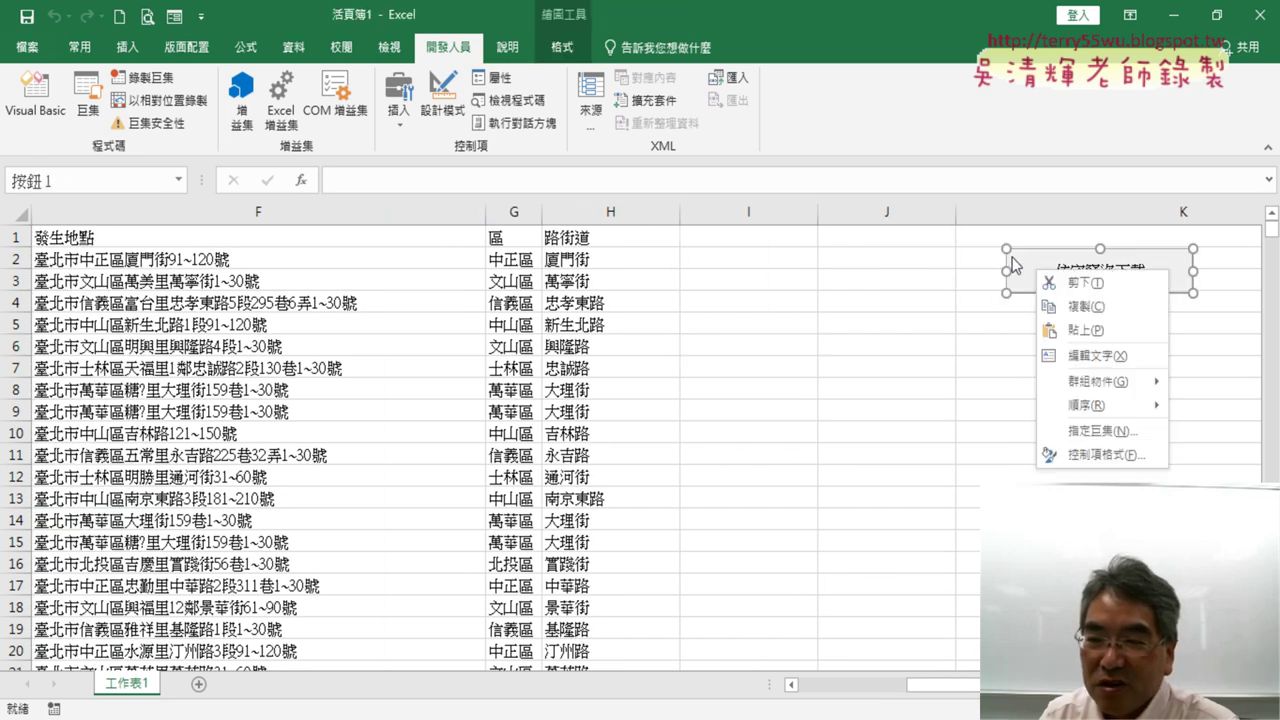
{"action": "key", "text": "Escape"}
{"action": "left_click_drag", "start_coordinate": [1033, 262], "coordinate": [738, 262]}
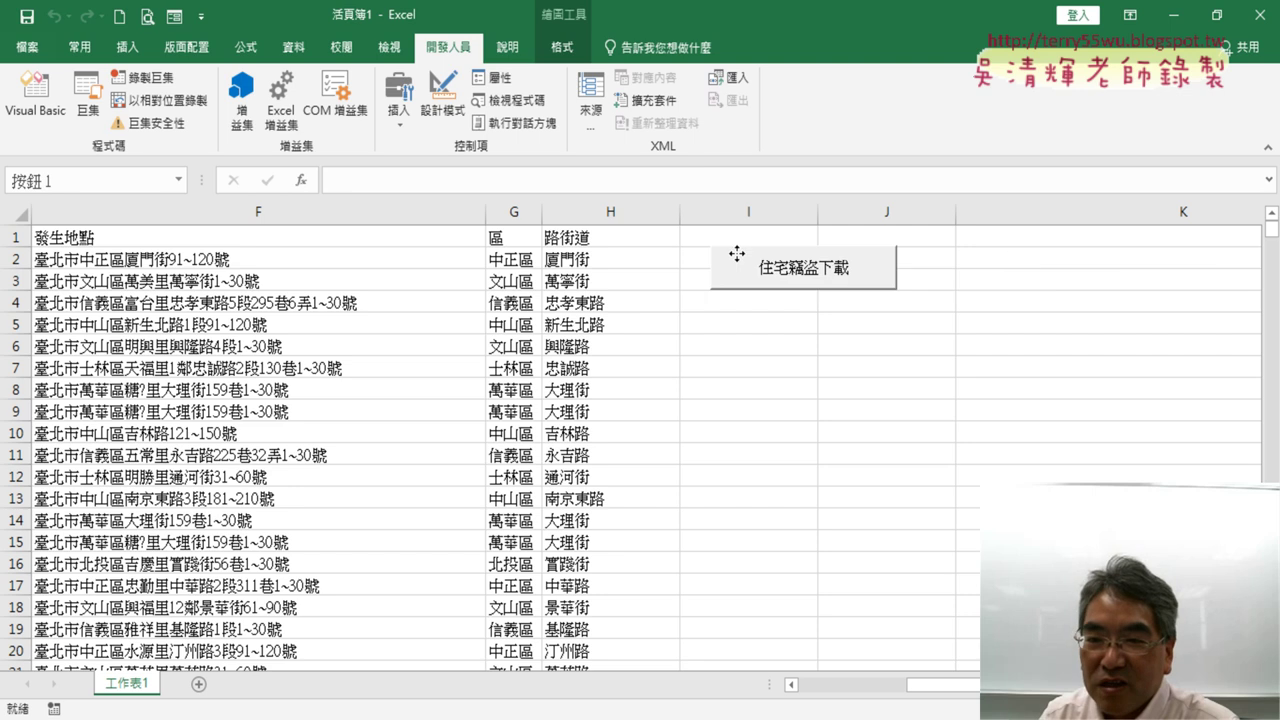
{"action": "left_click", "coordinate": [825, 370]}
{"action": "left_click", "coordinate": [812, 280]}
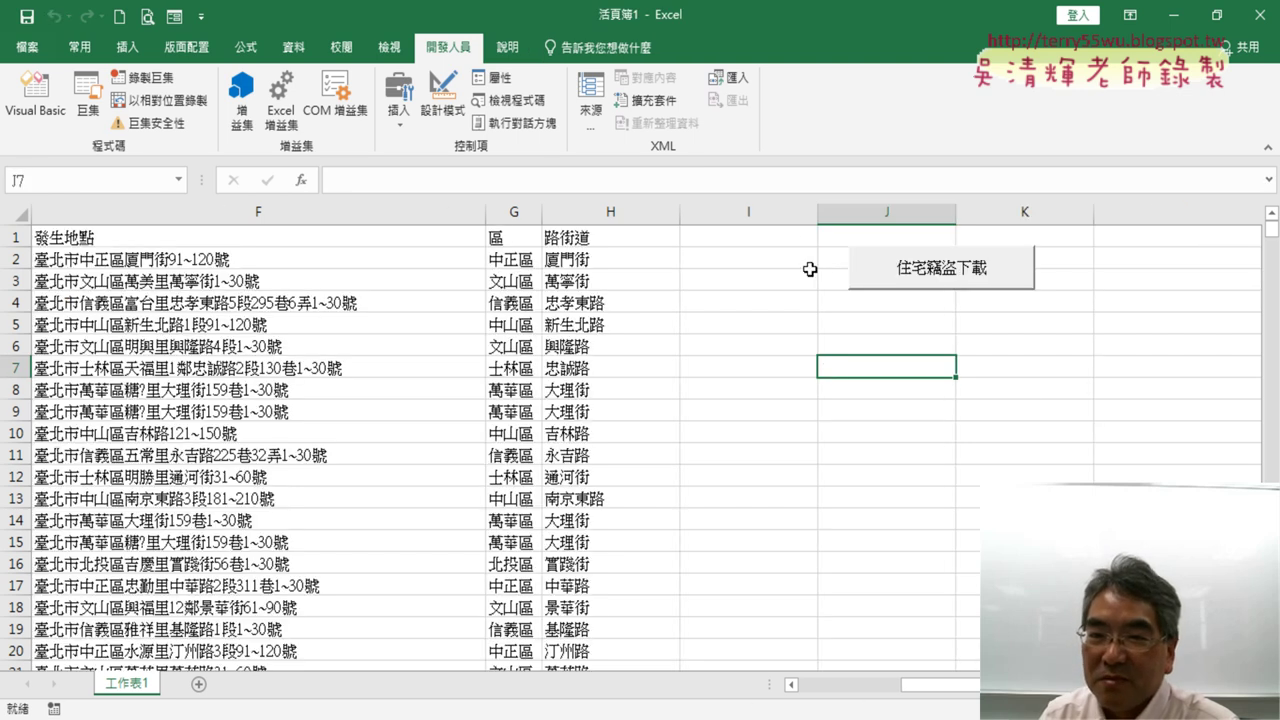
Run the import macro twice more from the 住宅竊盜下載 button.
{"action": "left_click_drag", "start_coordinate": [940, 685], "coordinate": [810, 690]}
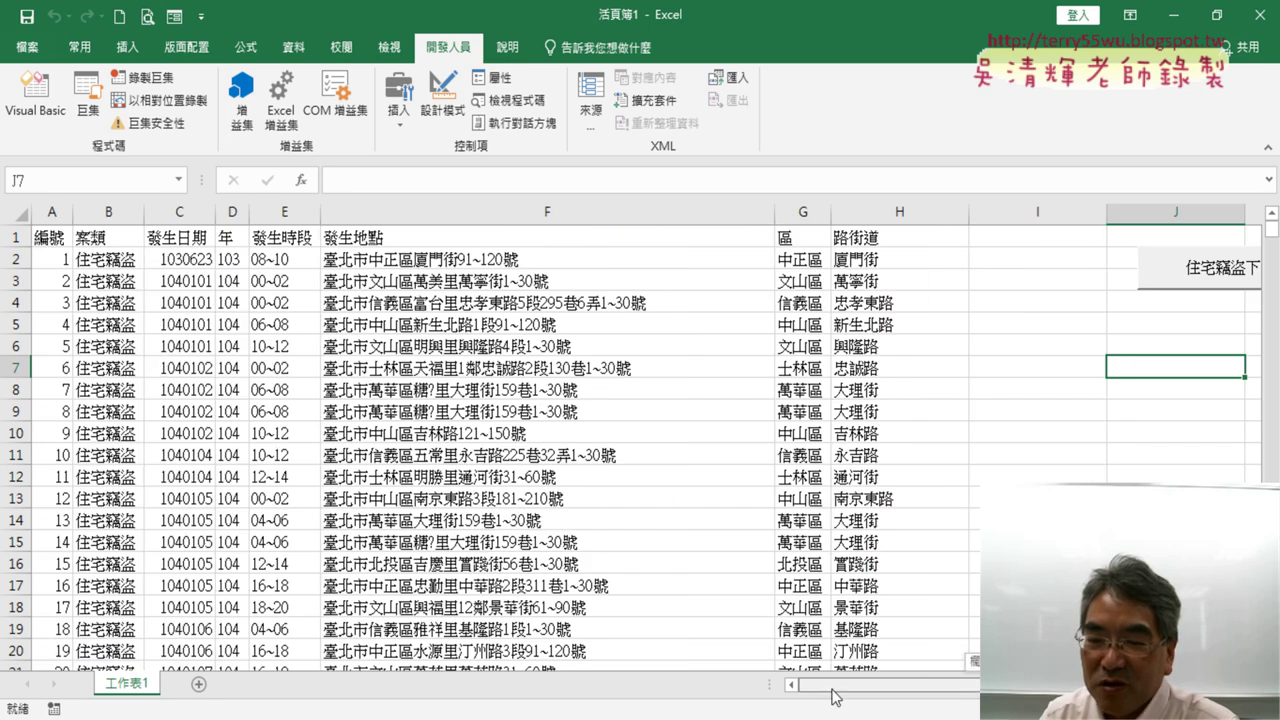
{"action": "left_click", "coordinate": [1185, 277]}
{"action": "left_click", "coordinate": [1180, 272]}
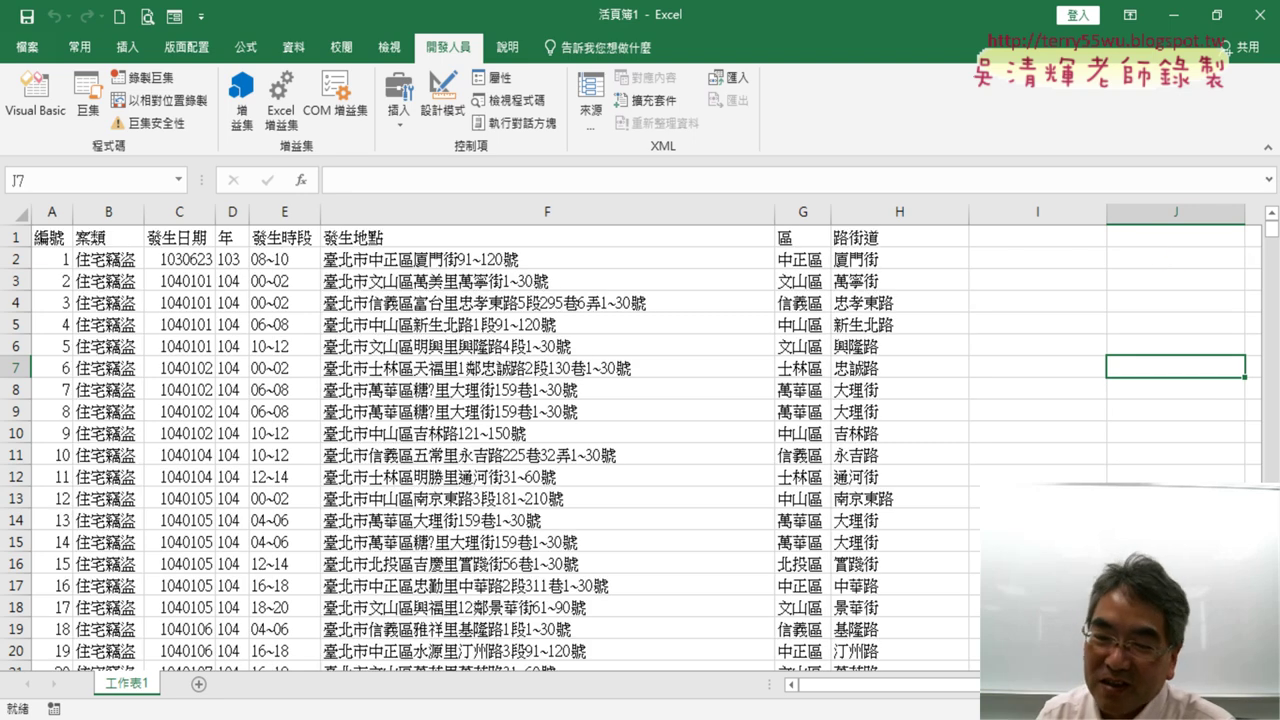
Drag the rightward-shifted button back over column I and deselect it.
{"action": "left_click_drag", "start_coordinate": [815, 685], "coordinate": [945, 685]}
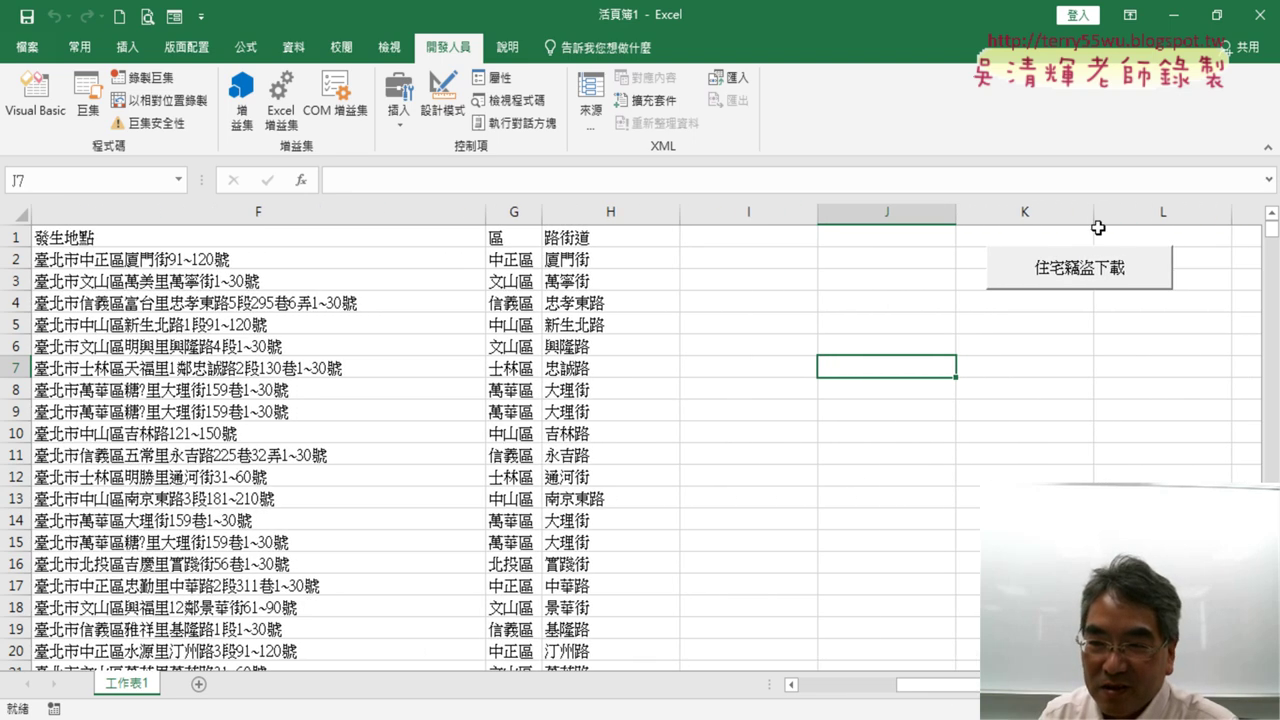
{"action": "right_click", "coordinate": [1086, 268]}
{"action": "left_click", "coordinate": [1040, 268]}
{"action": "left_click_drag", "start_coordinate": [1020, 265], "coordinate": [752, 259]}
{"action": "left_click", "coordinate": [799, 348]}
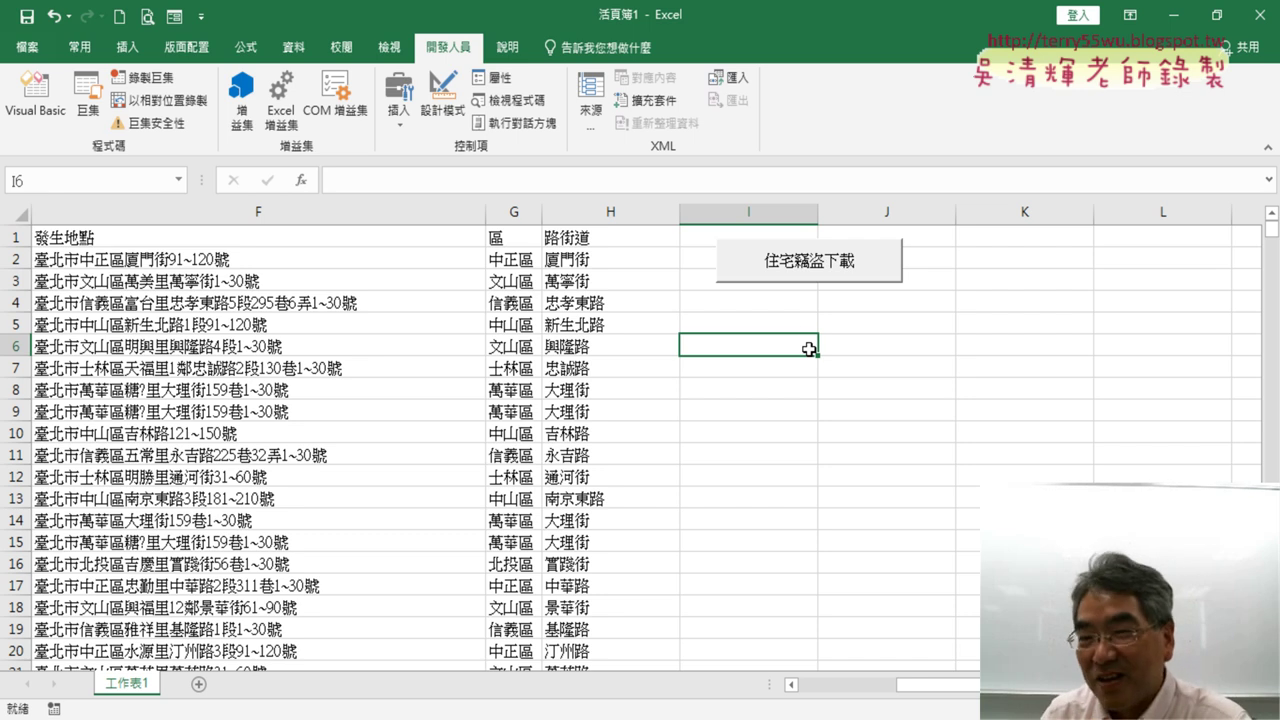
{"action": "right_click", "coordinate": [799, 268]}
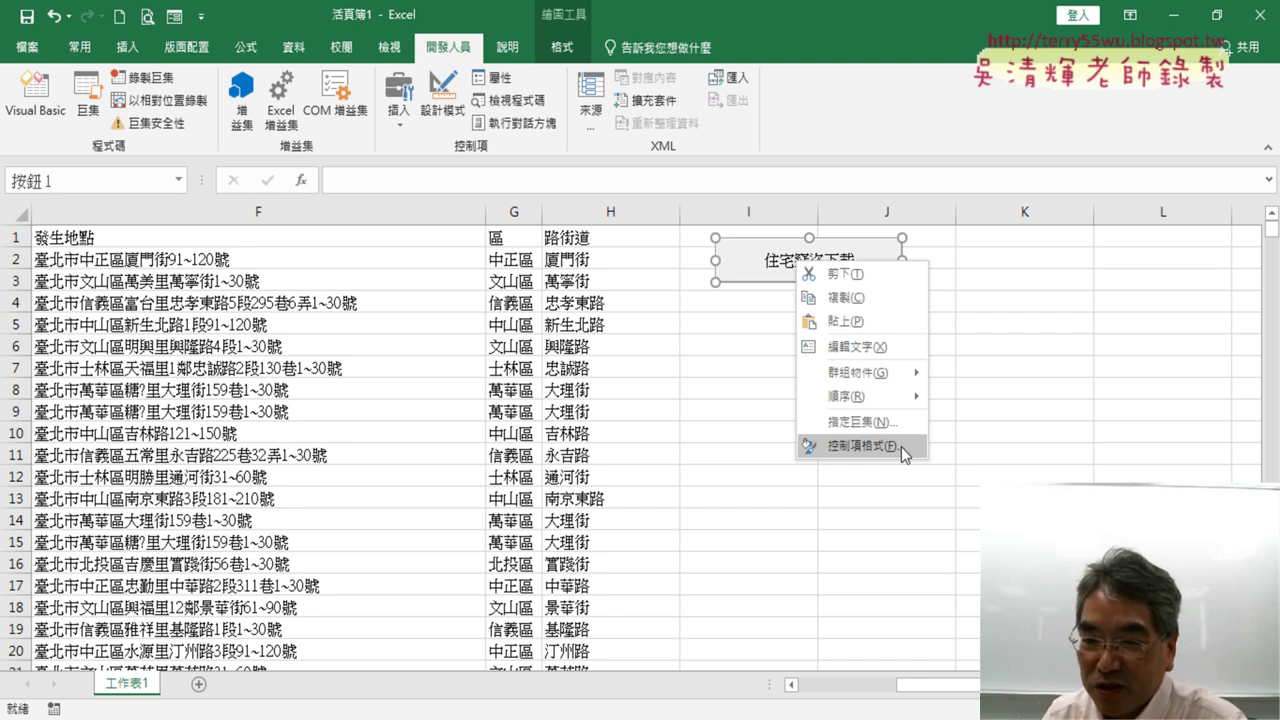
Set the button's Format Control property to 'Don't move or size with cells' and confirm with OK.
{"action": "left_click", "coordinate": [901, 446]}
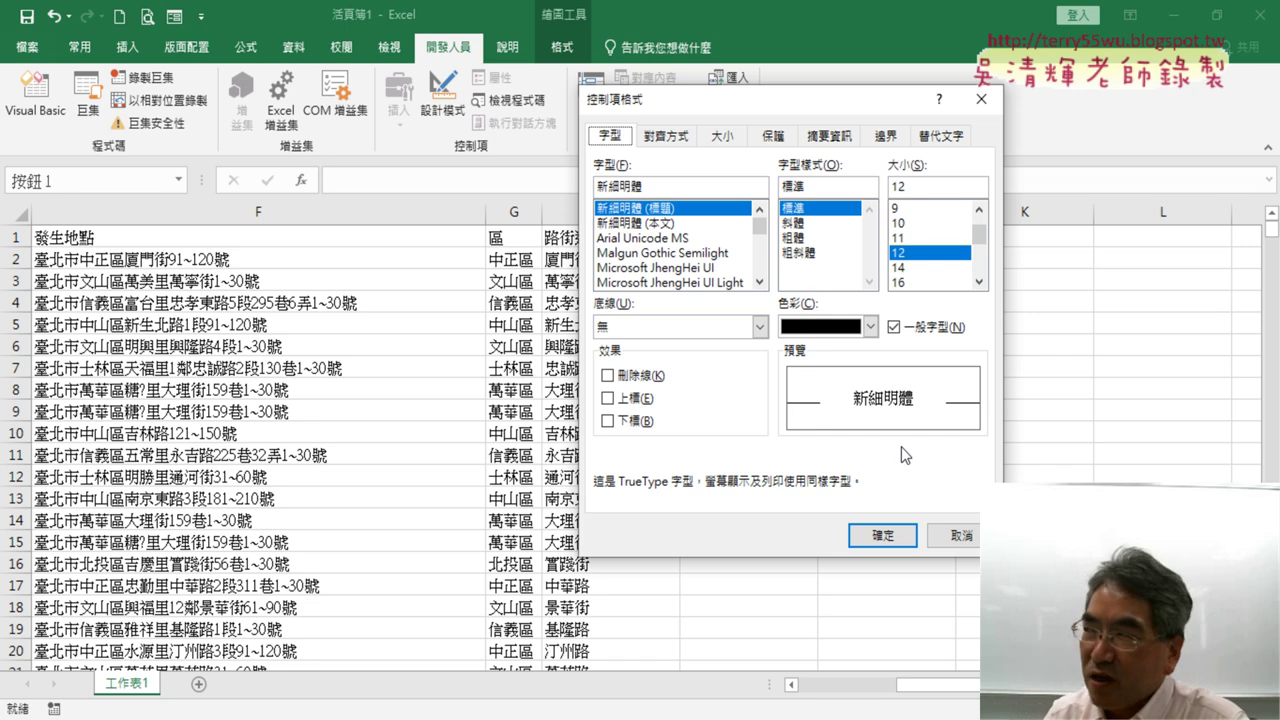
{"action": "left_click", "coordinate": [829, 137]}
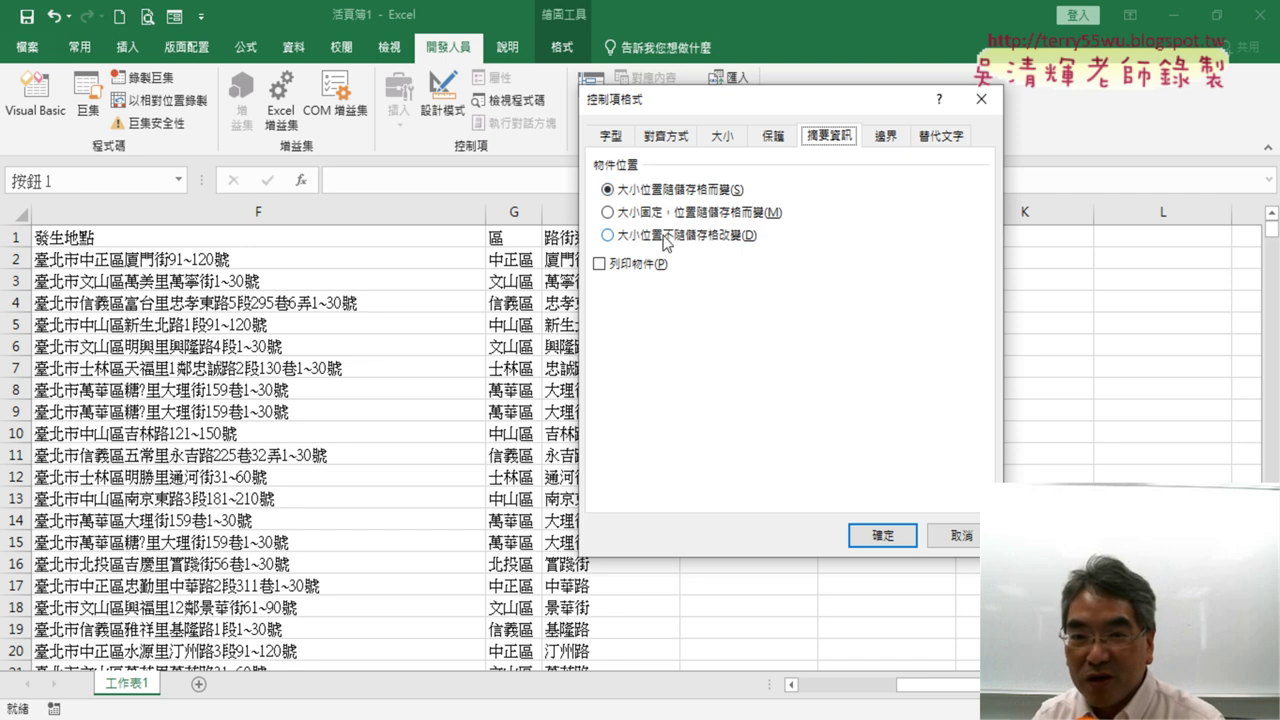
{"action": "left_click", "coordinate": [664, 244]}
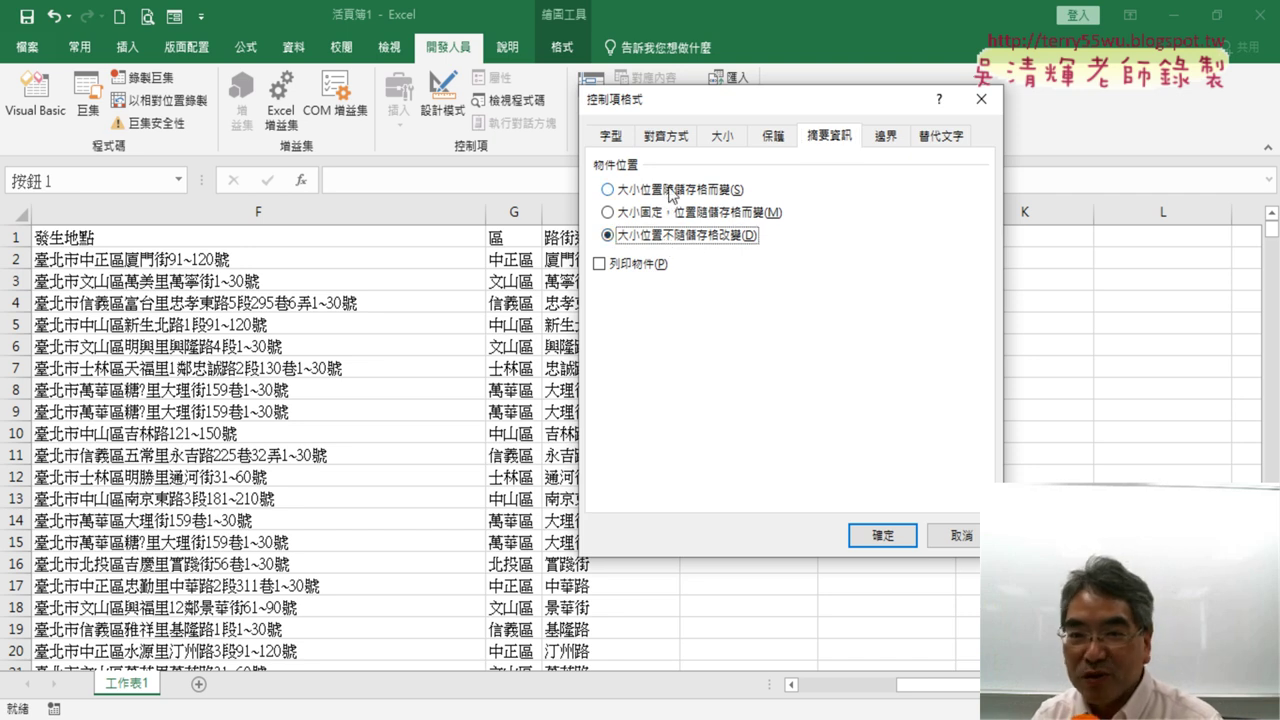
{"action": "left_click", "coordinate": [671, 194]}
{"action": "left_click", "coordinate": [671, 243]}
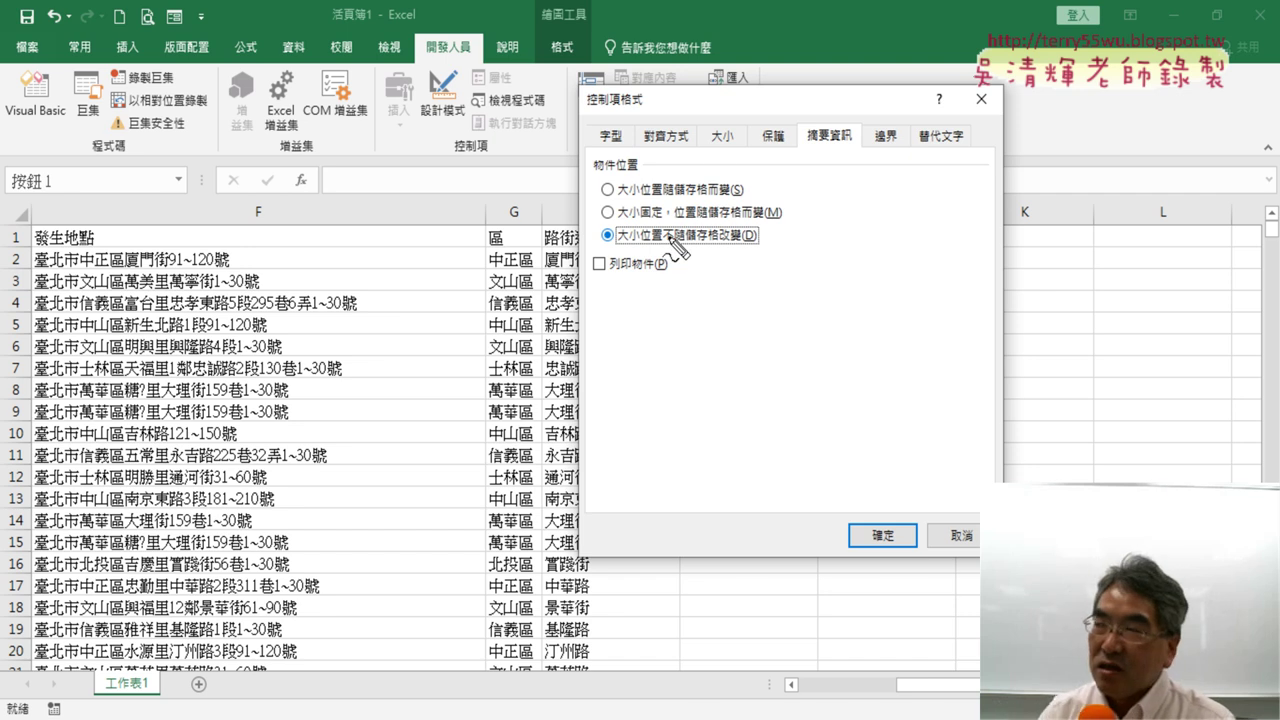
{"action": "left_click_drag", "start_coordinate": [848, 158], "coordinate": [836, 166]}
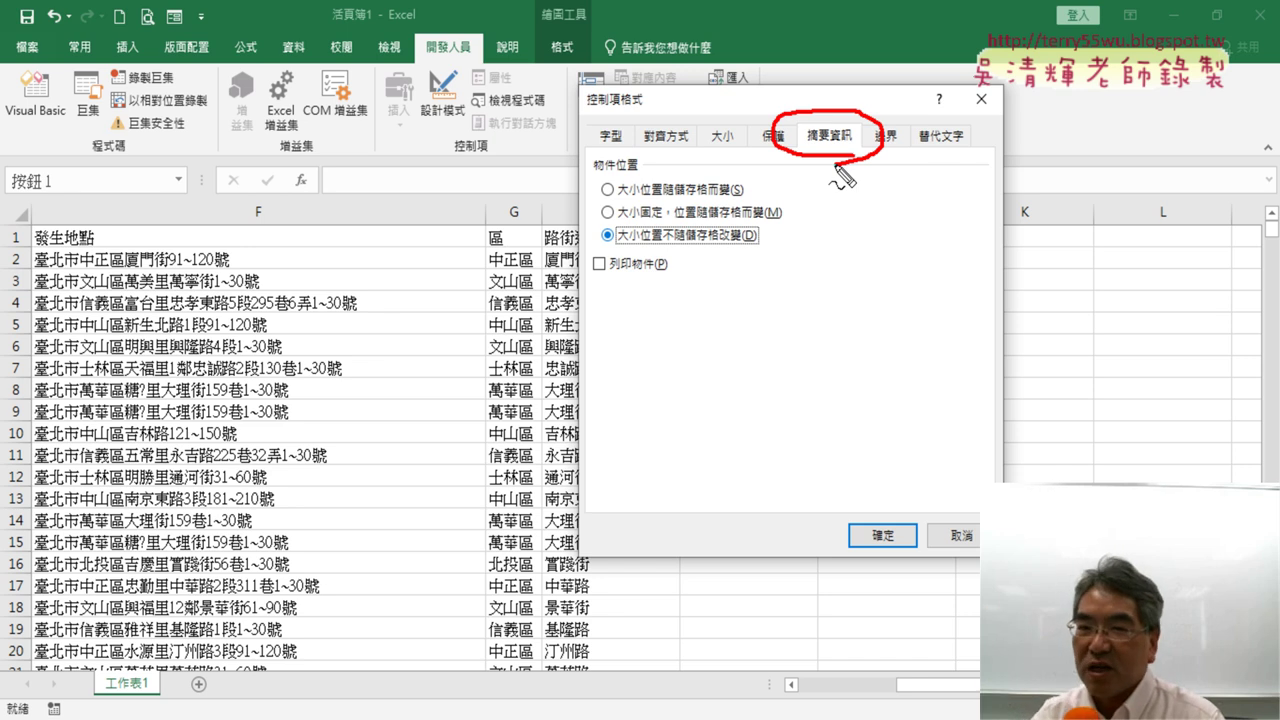
{"action": "mouse_move", "coordinate": [757, 248]}
{"action": "left_mouse_down"}
{"action": "mouse_move", "coordinate": [607, 250]}
{"action": "mouse_move", "coordinate": [790, 240]}
{"action": "mouse_move", "coordinate": [742, 266]}
{"action": "left_mouse_up"}
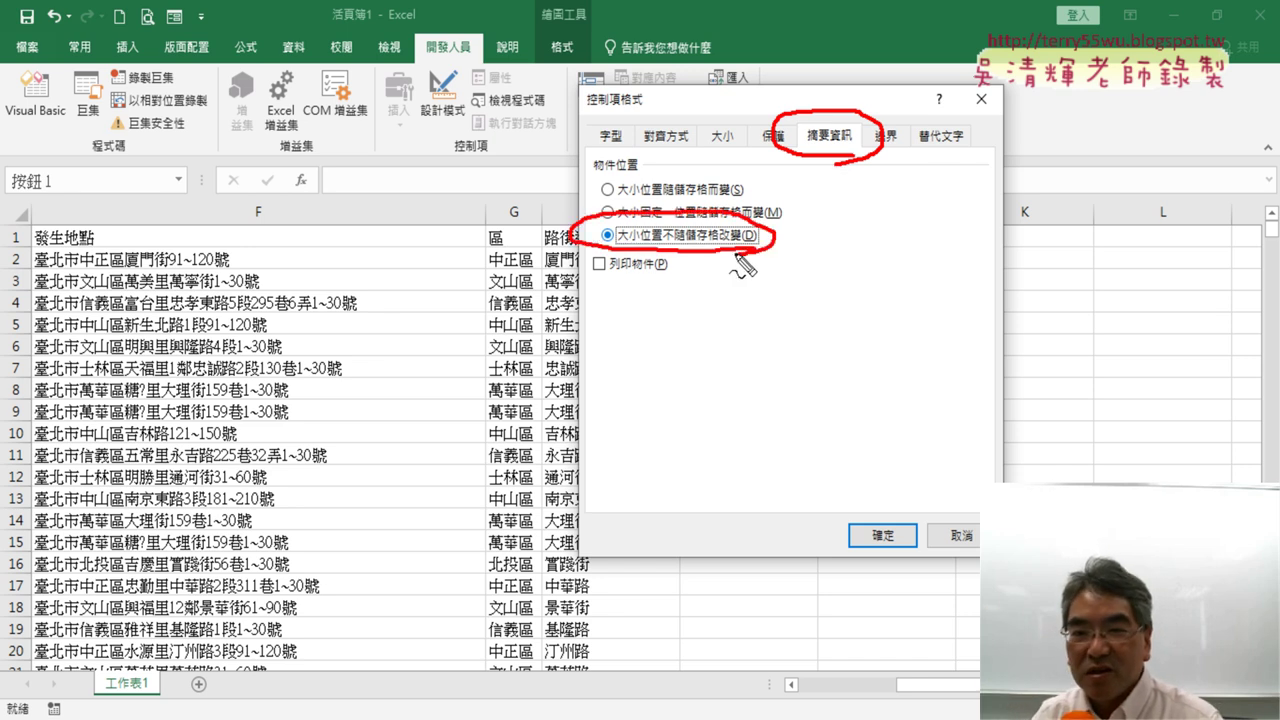
{"action": "key", "text": "Escape"}
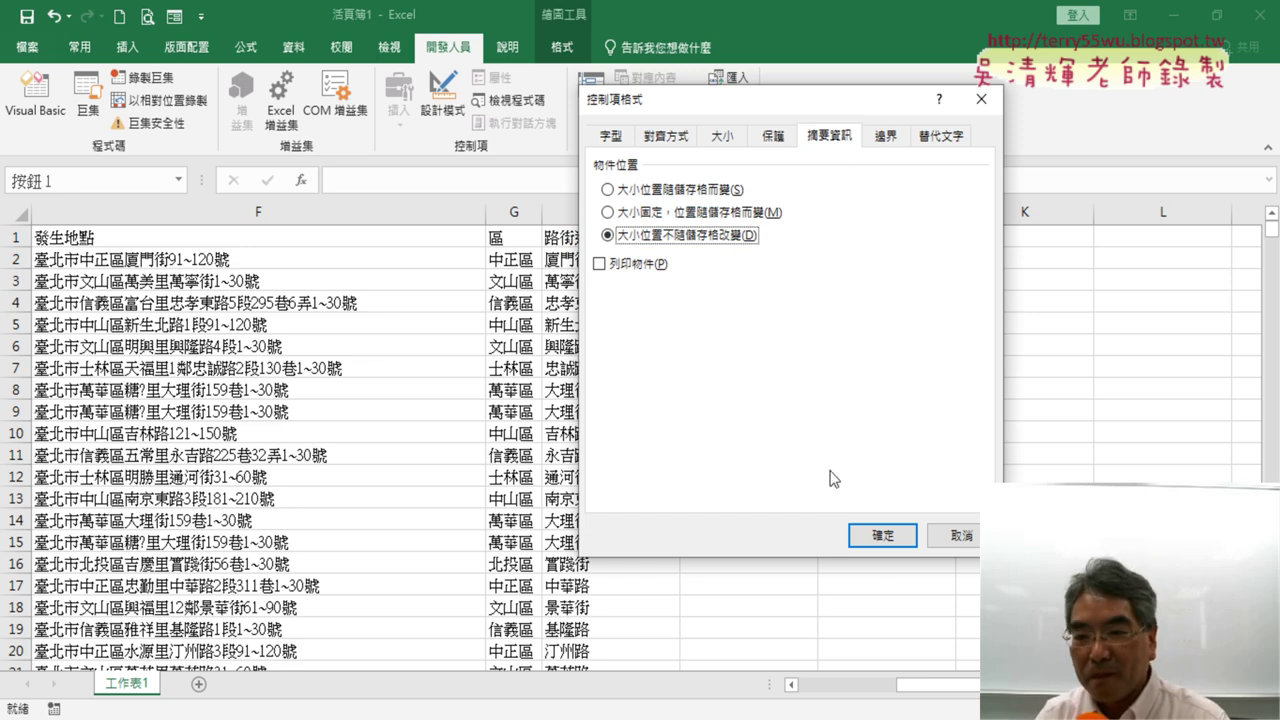
{"action": "left_click", "coordinate": [897, 538]}
{"action": "left_click", "coordinate": [780, 370]}
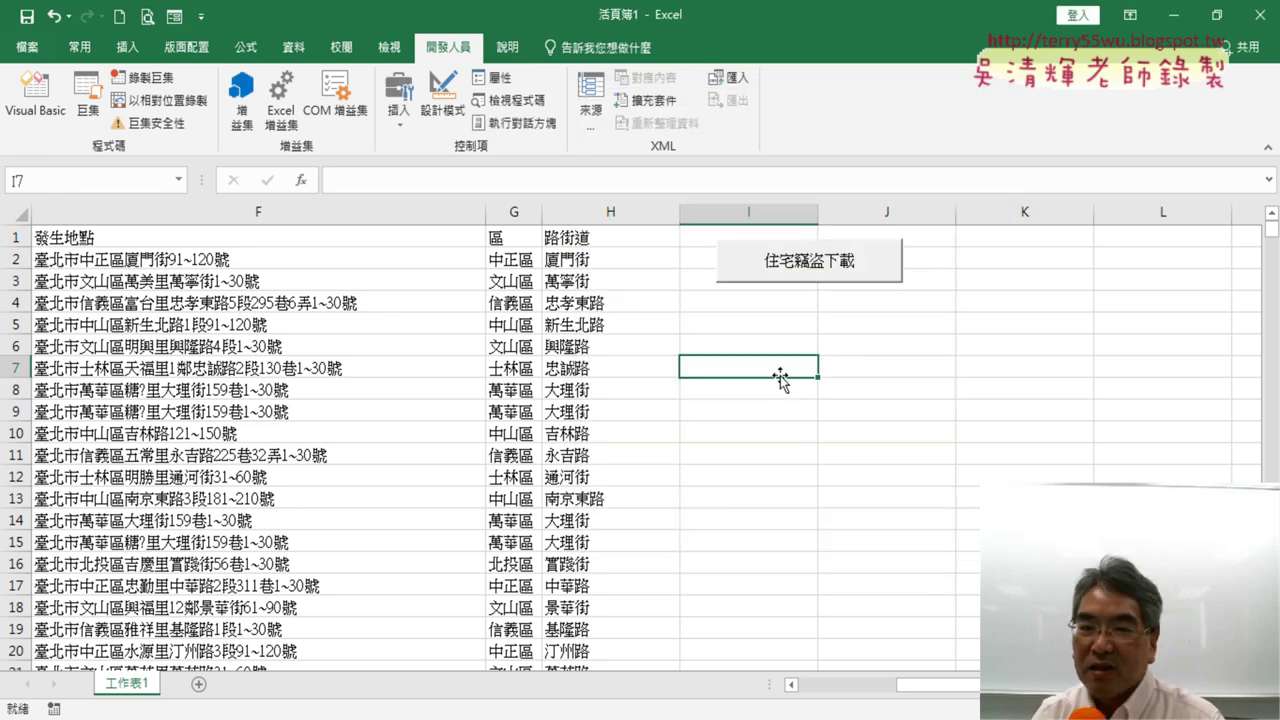
Rerun 住宅竊盜下載 twice to confirm the theft data reloads and the button stays over column I.
{"action": "left_click", "coordinate": [793, 261]}
{"action": "left_click", "coordinate": [799, 272]}
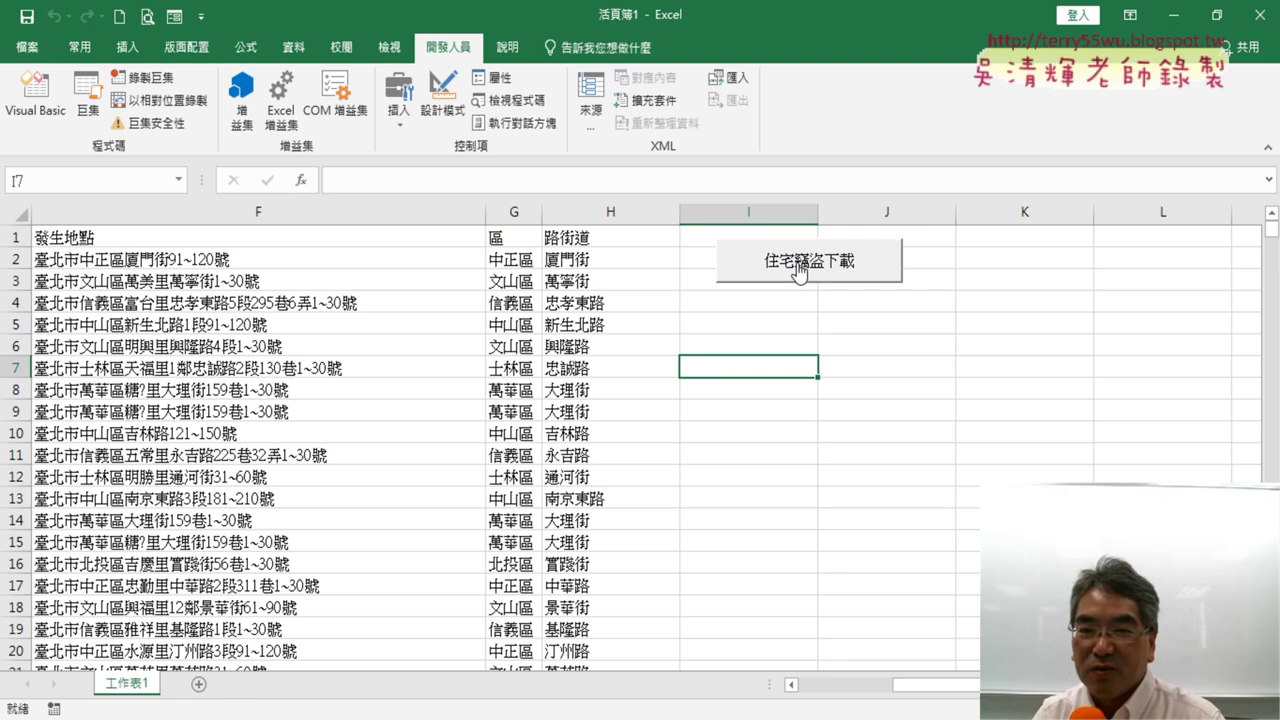
{"action": "left_click", "coordinate": [799, 271]}
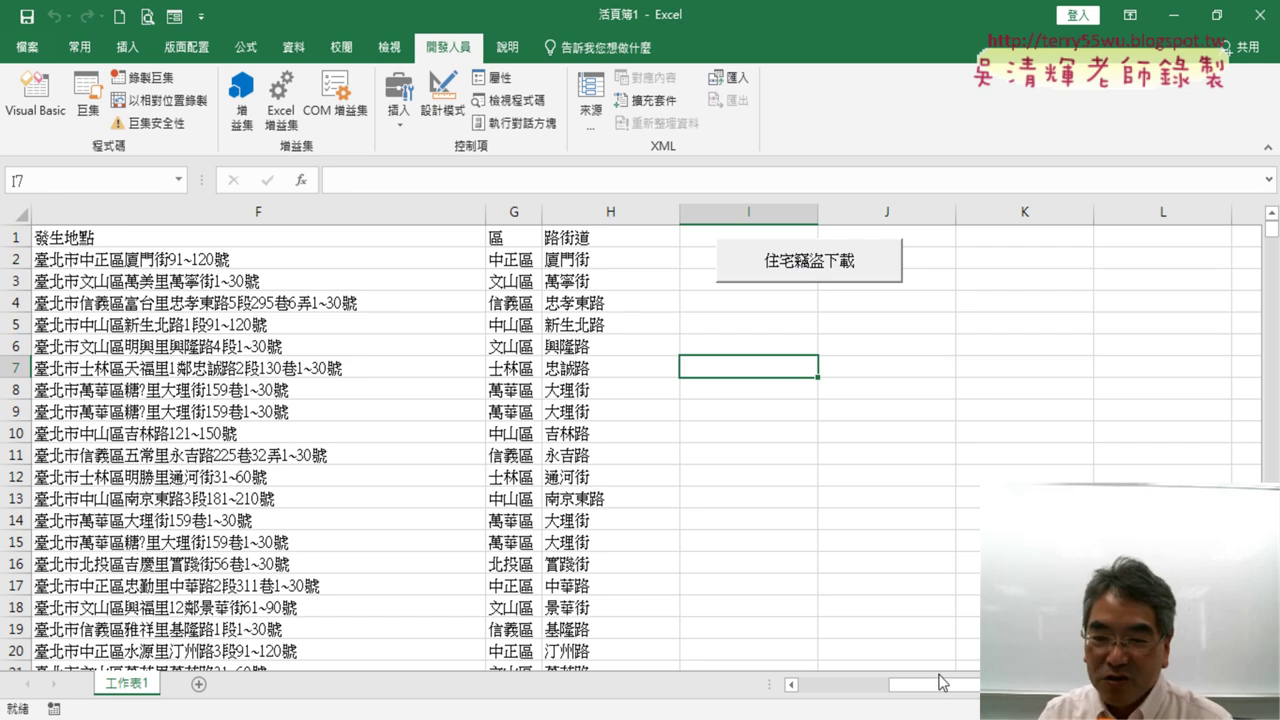
{"action": "left_click_drag", "start_coordinate": [920, 686], "coordinate": [805, 686]}
Review Module1's 住宅竊盜下載 code, then narrow the editor window and shift it down-left.
{"action": "left_click", "coordinate": [35, 95]}
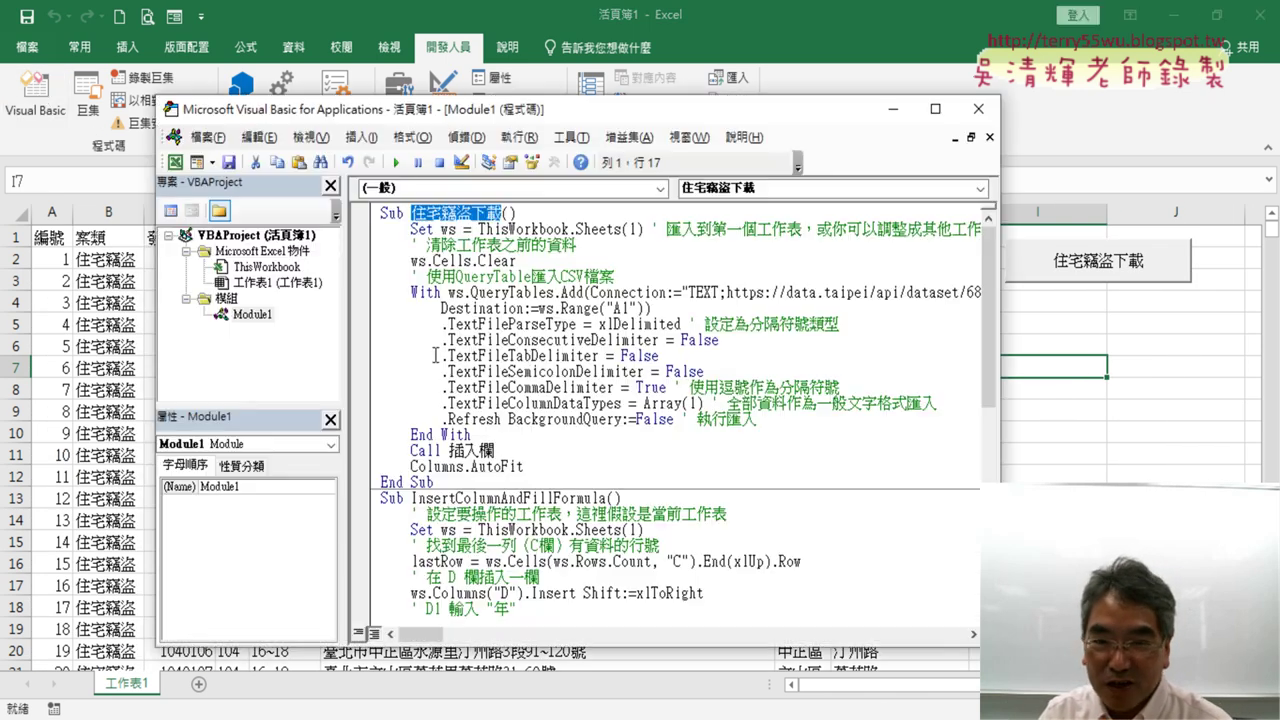
{"action": "scroll", "coordinate": [565, 343], "scroll_direction": "down", "scroll_amount": 3}
{"action": "scroll", "coordinate": [565, 343], "scroll_direction": "down", "scroll_amount": 5}
{"action": "scroll", "coordinate": [565, 343], "scroll_direction": "down", "scroll_amount": 1}
{"action": "scroll", "coordinate": [565, 343], "scroll_direction": "up", "scroll_amount": 8}
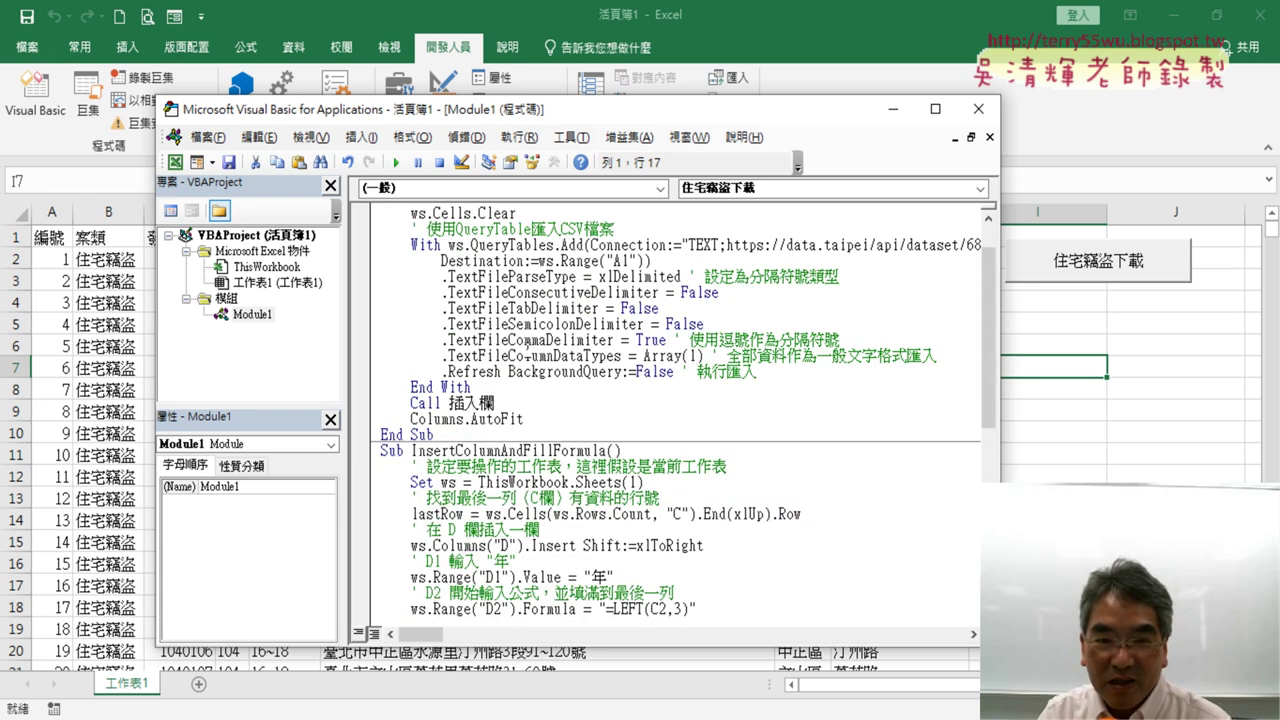
{"action": "scroll", "coordinate": [565, 343], "scroll_direction": "up", "scroll_amount": 1}
{"action": "left_click", "coordinate": [478, 214]}
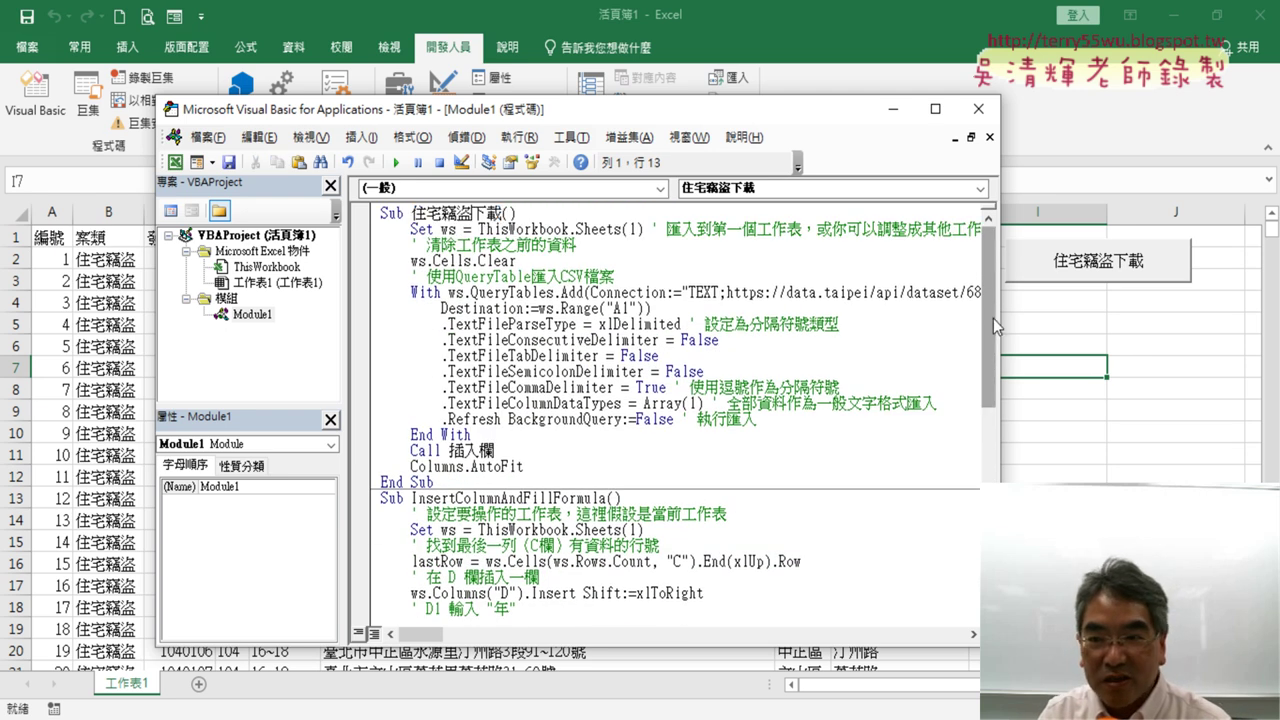
{"action": "left_click_drag", "start_coordinate": [999, 327], "coordinate": [888, 327]}
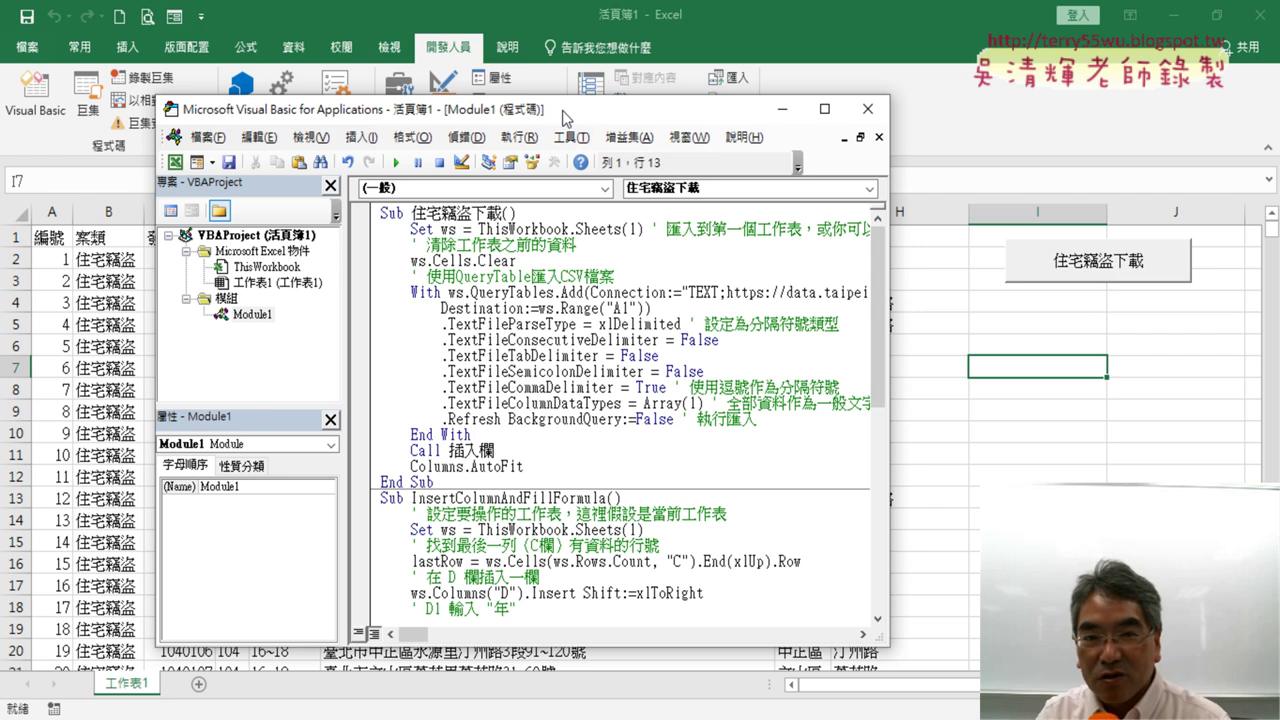
{"action": "left_click_drag", "start_coordinate": [562, 110], "coordinate": [534, 198]}
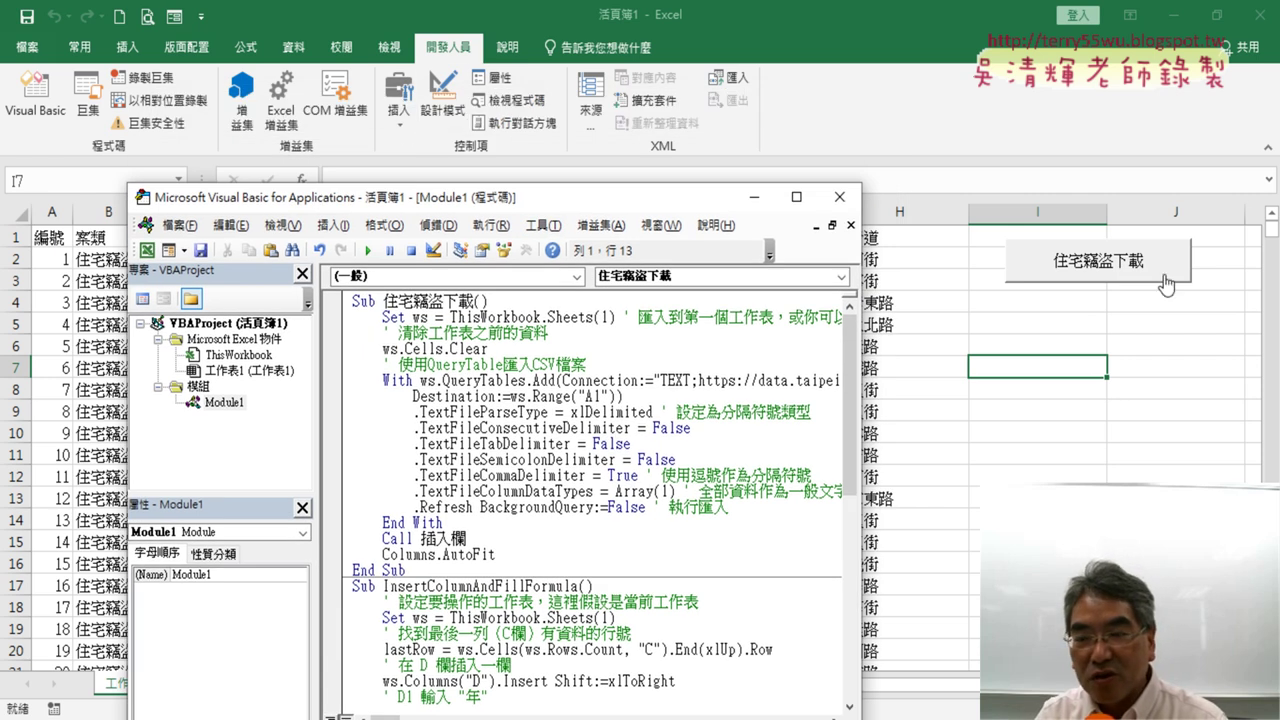